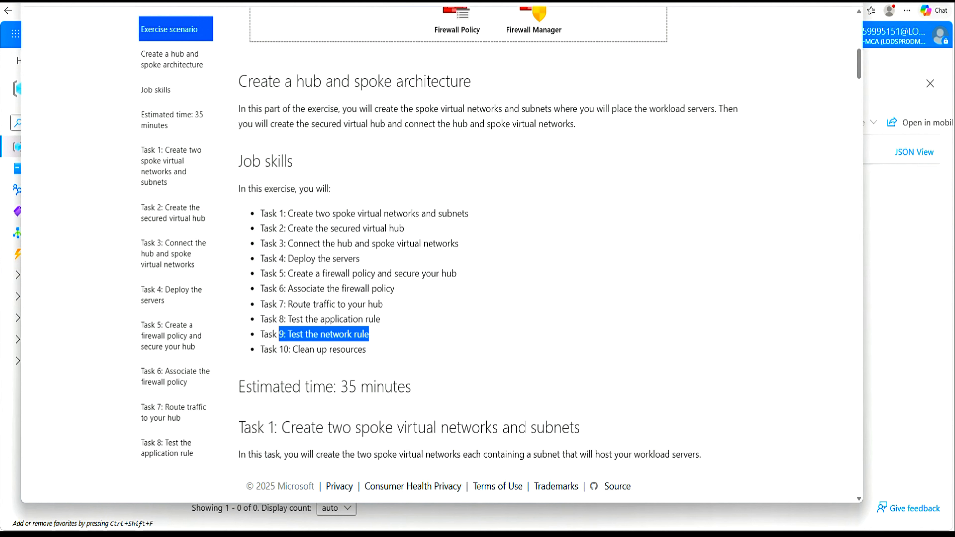
- Review the exercise's job skills list and the Task 1 instructions for creating two spoke virtual networks, and return to the Azure portal
{"action": "left_click_drag", "start_coordinate": [280, 349], "coordinate": [371, 352]}
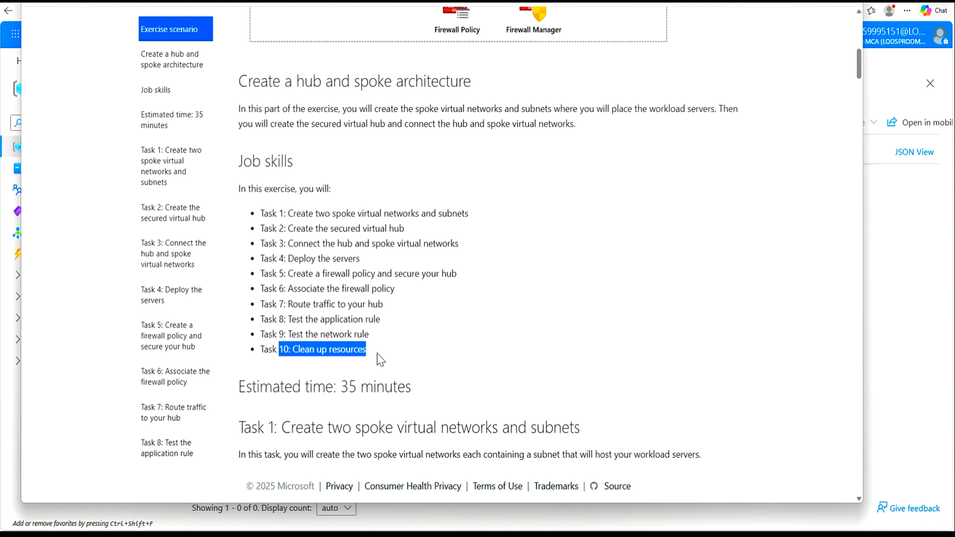
{"action": "scroll", "coordinate": [568, 357], "scroll_direction": "down", "scroll_amount": 5}
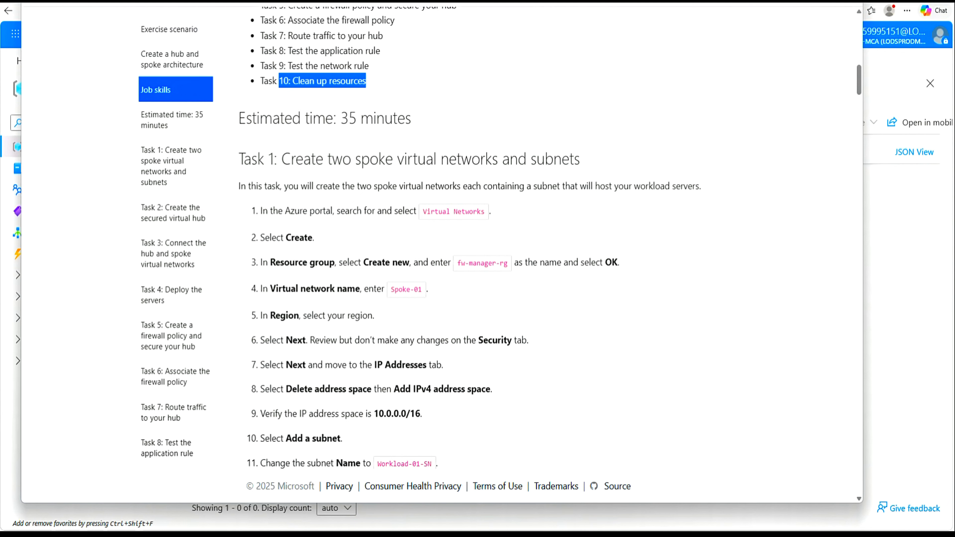
{"action": "left_click", "coordinate": [806, 1]}
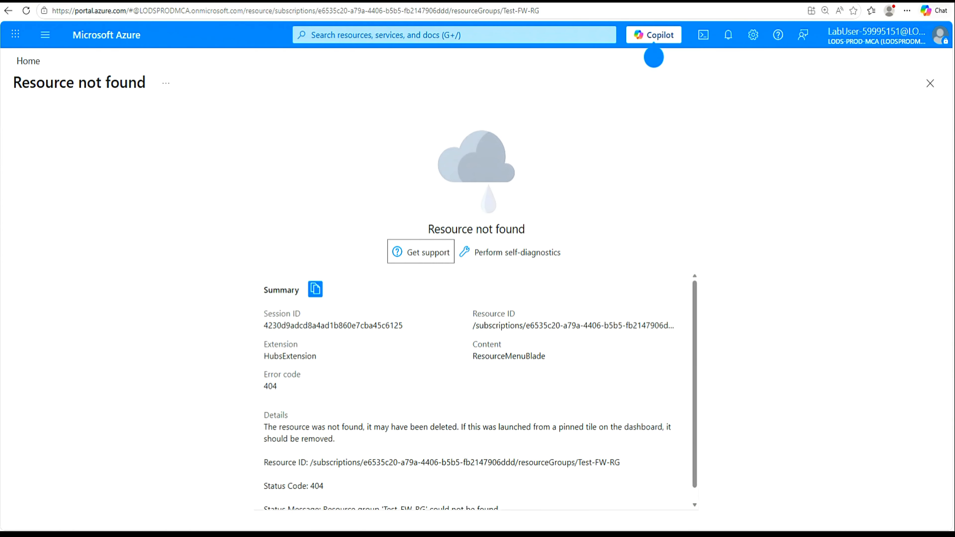
- Start creating a virtual network and assign it a new resource group named fw-manager-rg
{"action": "left_click", "coordinate": [27, 61]}
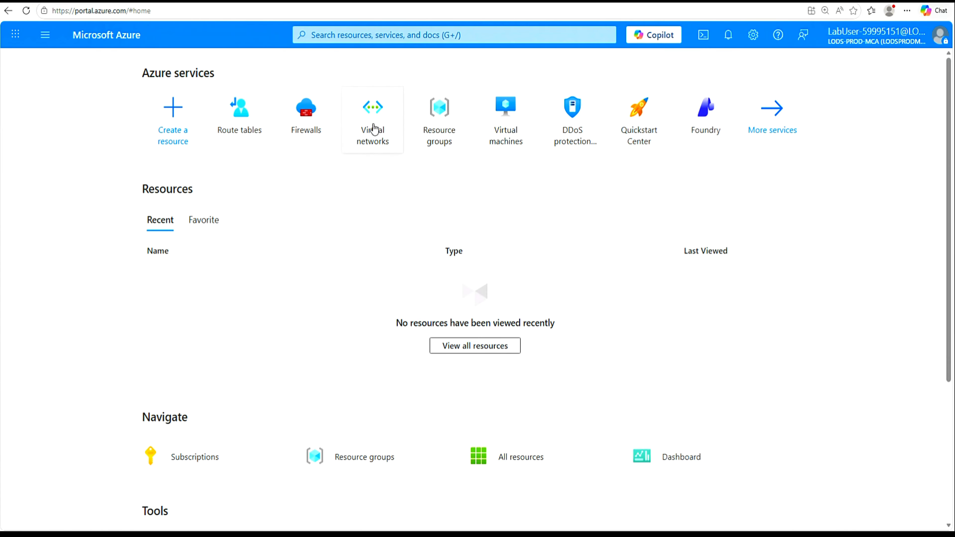
{"action": "mouse_move", "coordinate": [373, 129]}
{"action": "left_click", "coordinate": [378, 130]}
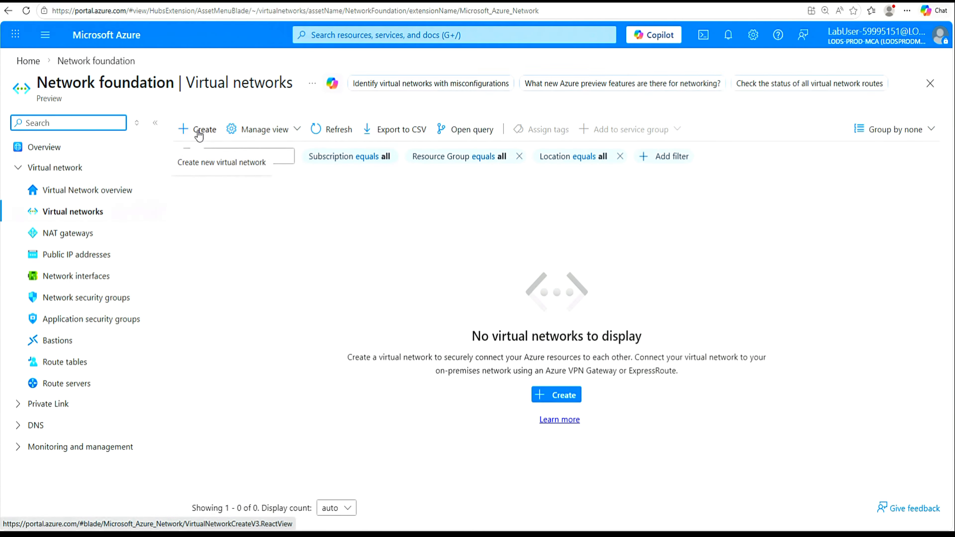
{"action": "left_click", "coordinate": [199, 134]}
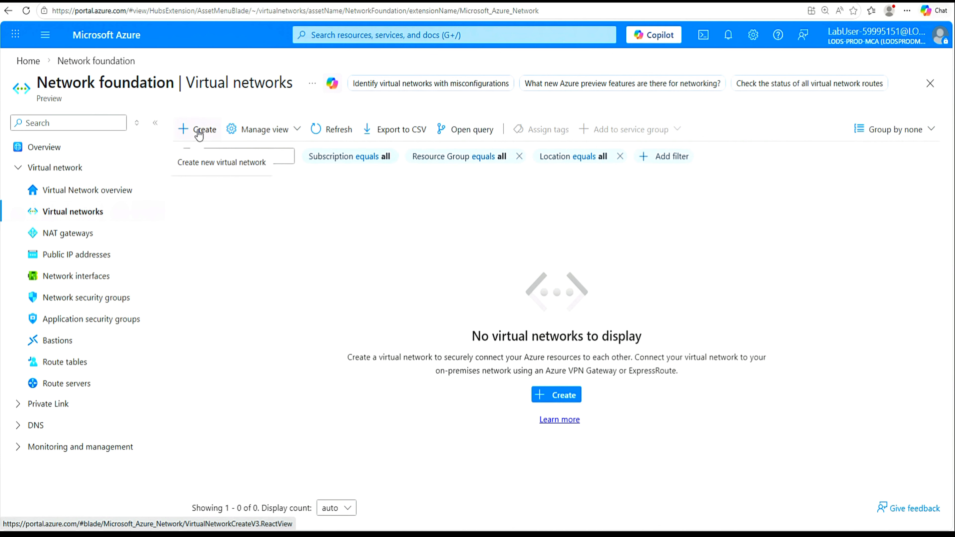
{"action": "left_click", "coordinate": [200, 134]}
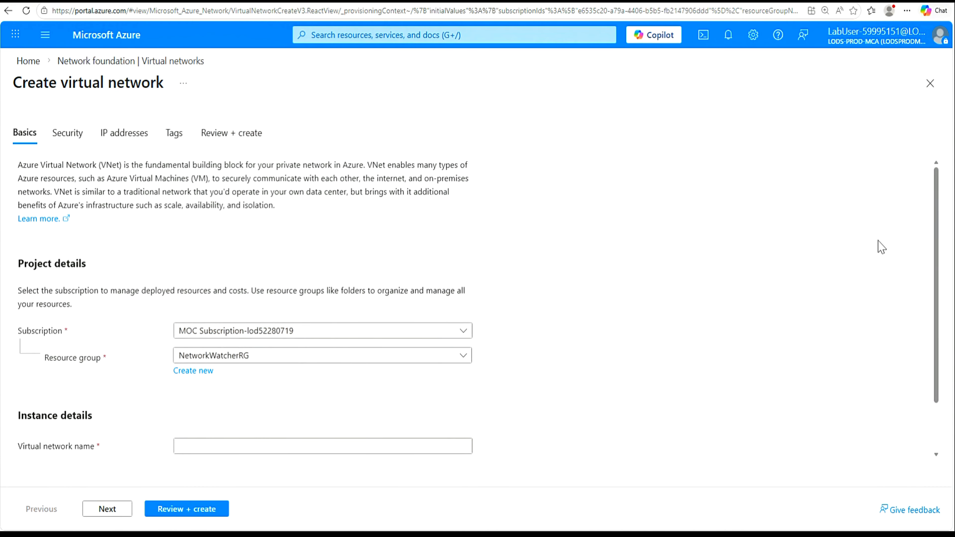
{"action": "left_click_drag", "start_coordinate": [935, 211], "coordinate": [935, 248]}
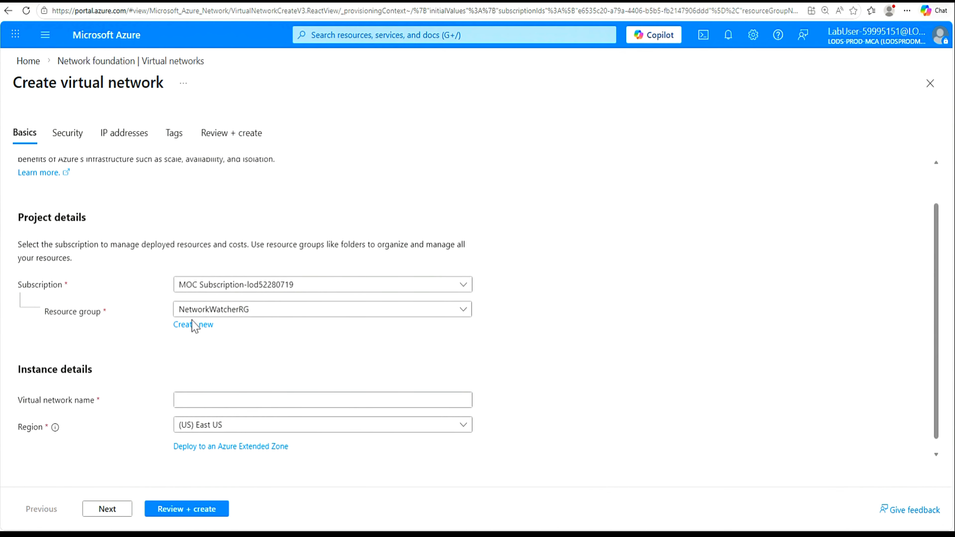
{"action": "left_click", "coordinate": [197, 326]}
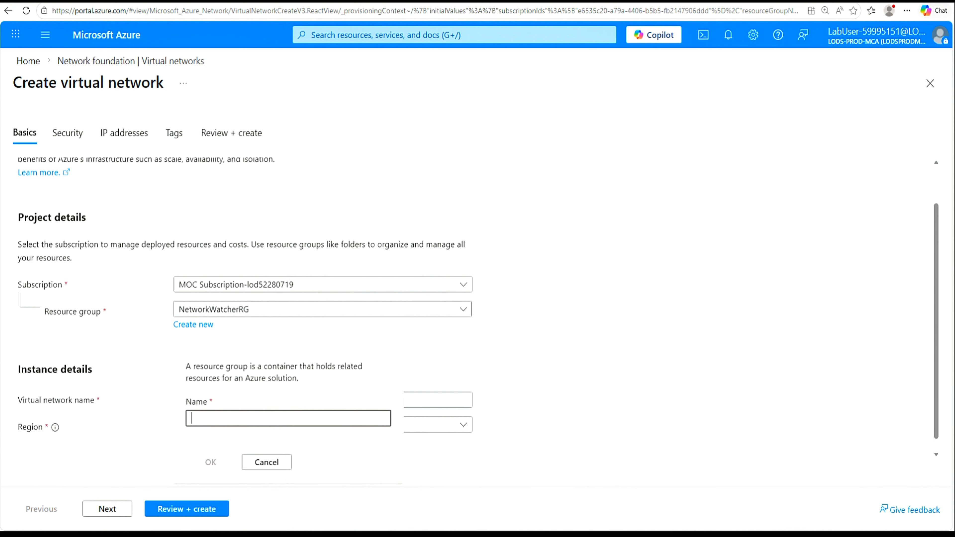
{"action": "type", "text": "fw-manager-rg"}
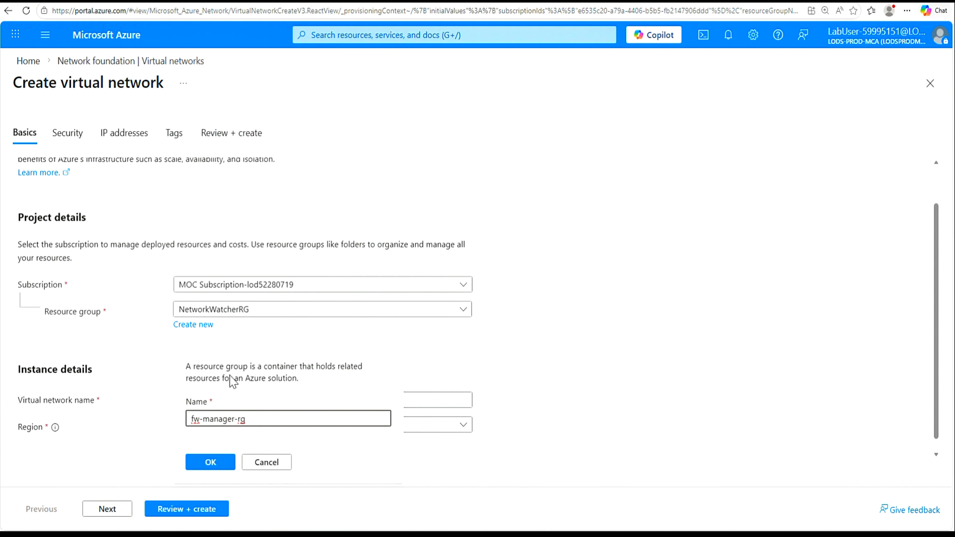
{"action": "left_click", "coordinate": [209, 463]}
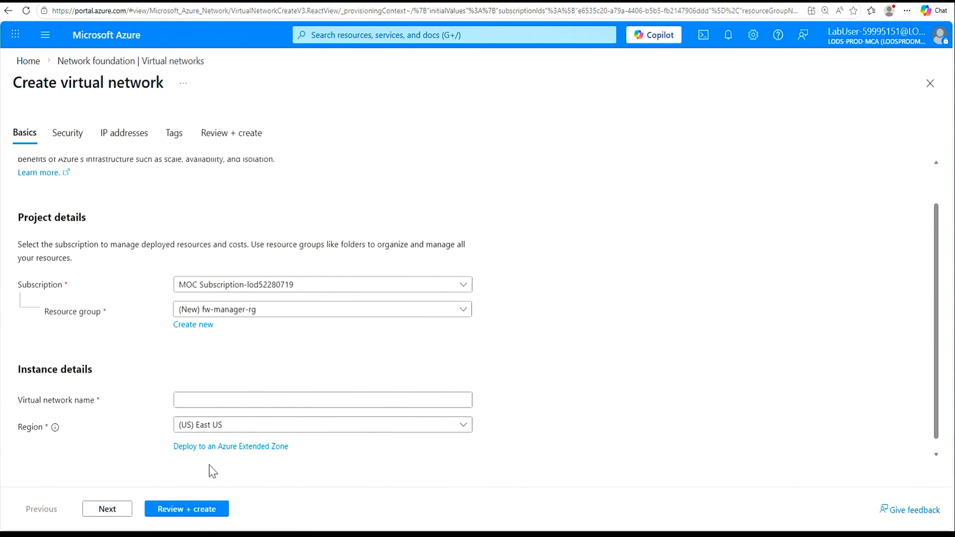
- Name the virtual network Spoke-01 and continue to its security settings
{"action": "left_click", "coordinate": [205, 405]}
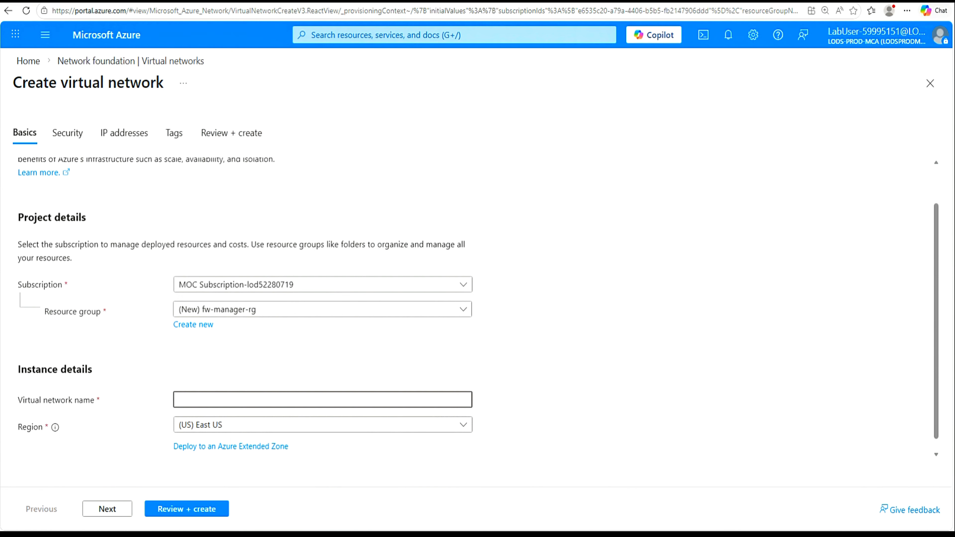
{"action": "type", "text": "Spoke-01"}
{"action": "left_click_drag", "start_coordinate": [935, 388], "coordinate": [931, 435]}
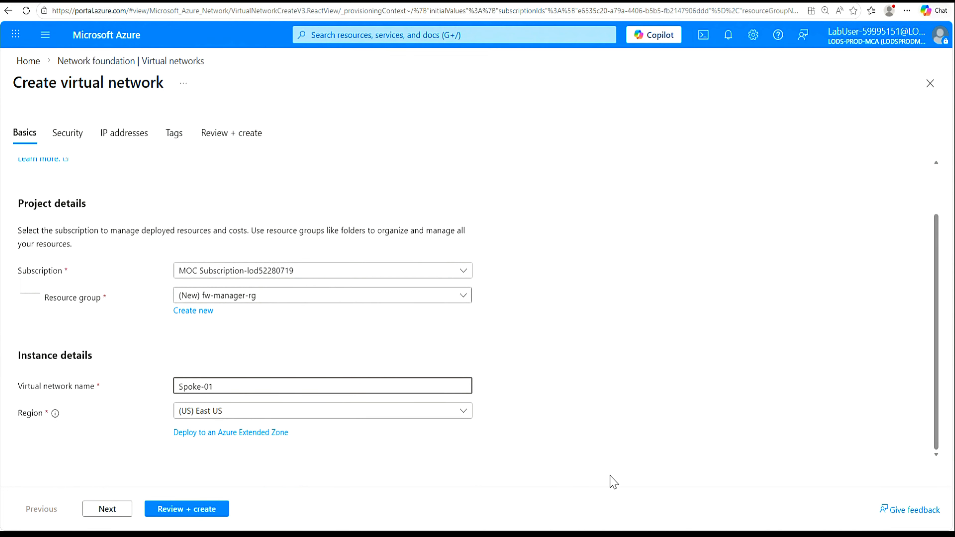
{"action": "left_click", "coordinate": [117, 511]}
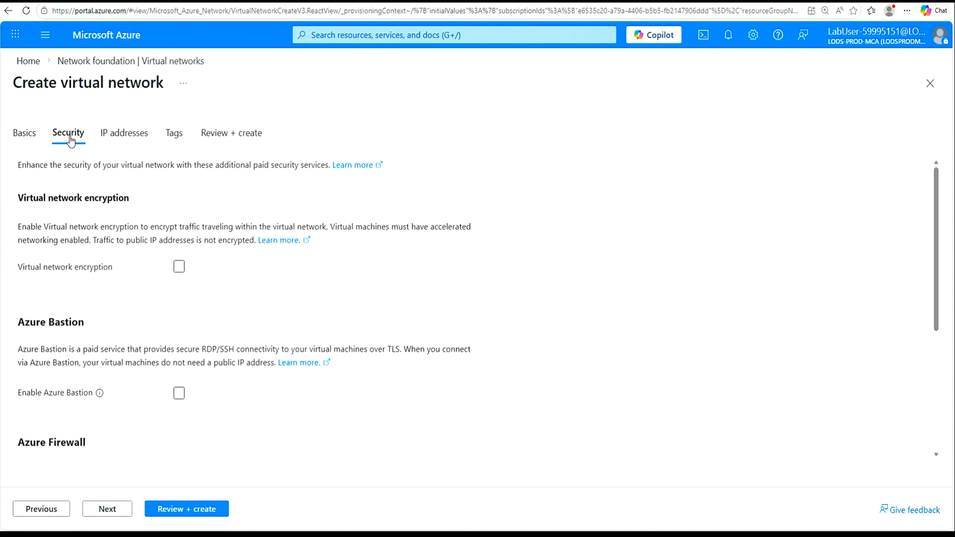
- Replace the network's default address space with a new IPv4 address space of 10.0.0.0/16
{"action": "left_click", "coordinate": [105, 511]}
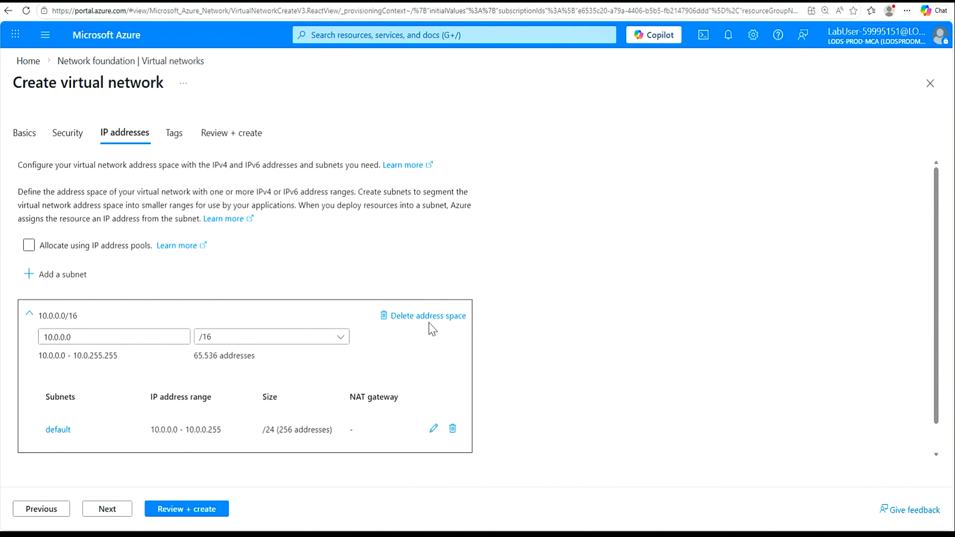
{"action": "left_click", "coordinate": [415, 317]}
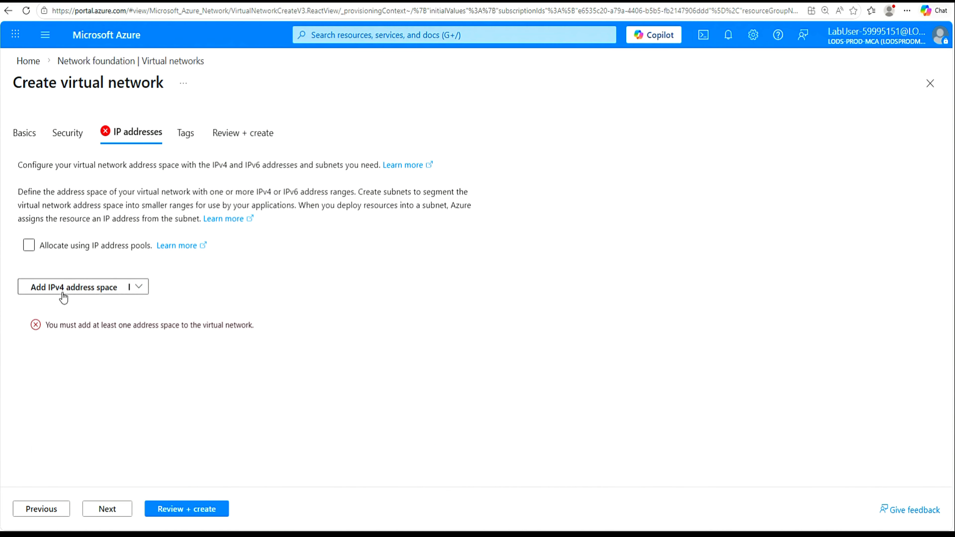
{"action": "left_click", "coordinate": [93, 288]}
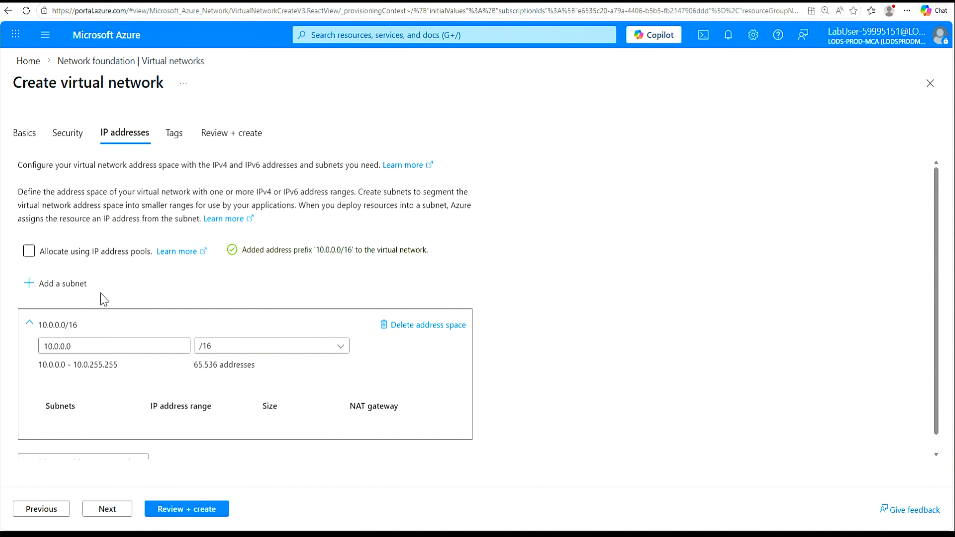
- Add a subnet named Workload-01-SN with starting address 10.0.1.0 to the 10.0.0.0/16 address space
{"action": "left_click", "coordinate": [58, 288]}
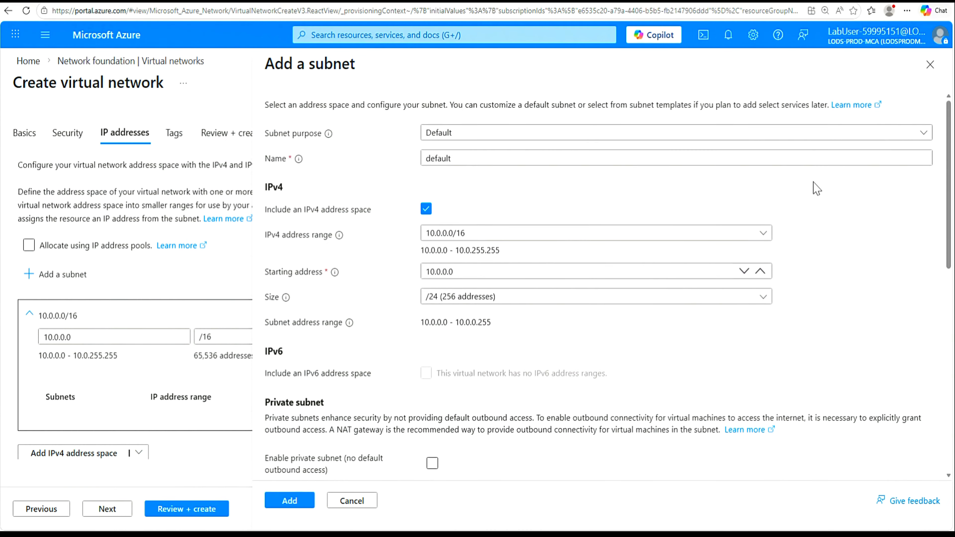
{"action": "left_click", "coordinate": [453, 158]}
{"action": "double_click", "coordinate": [451, 158]}
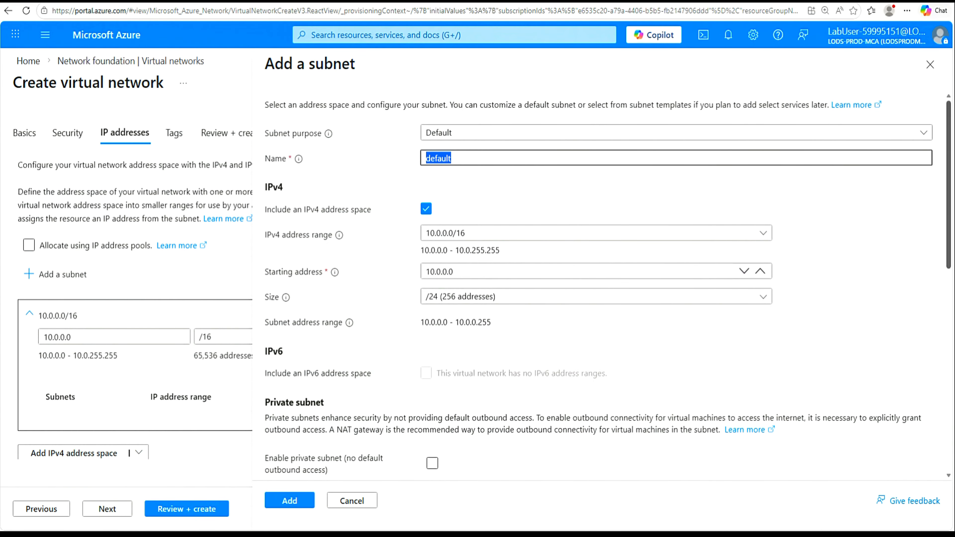
{"action": "type", "text": "Workload-01-SN"}
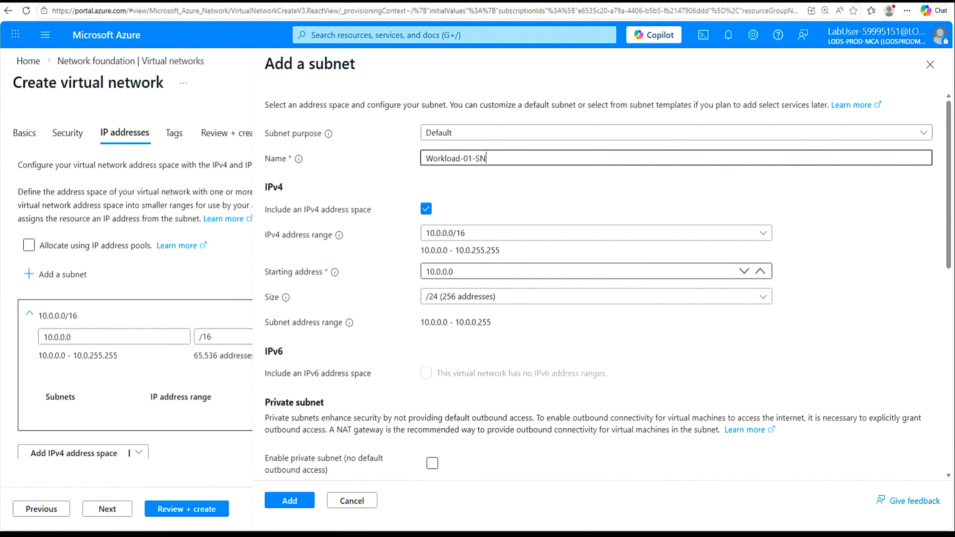
{"action": "left_click", "coordinate": [419, 273]}
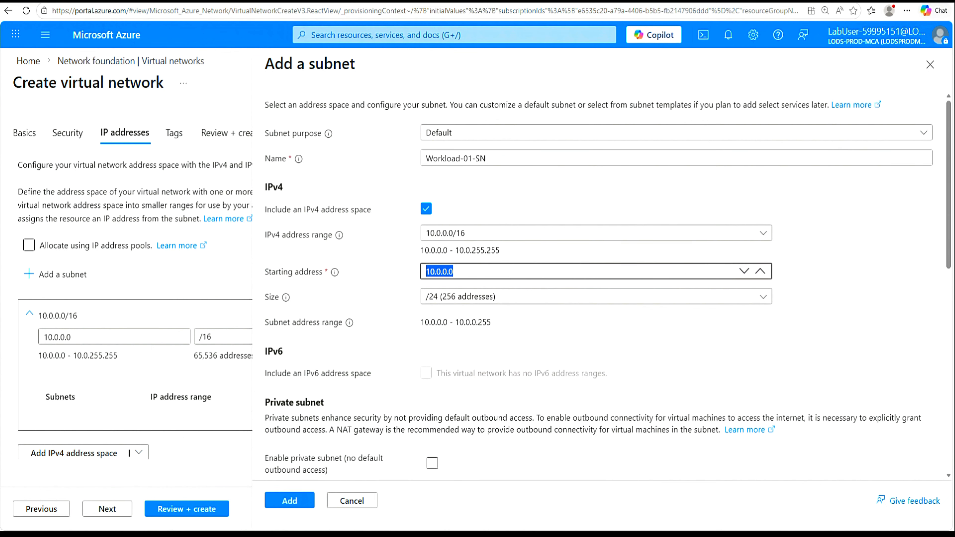
{"action": "key", "text": "Up"}
{"action": "left_click", "coordinate": [288, 504]}
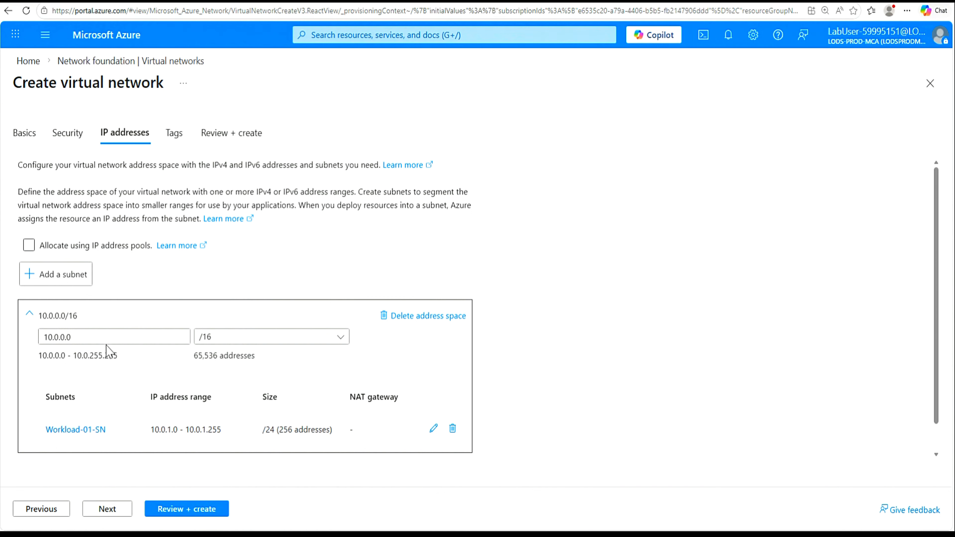
- Validate and deploy the Spoke-01 virtual network, and open the new network's subnet list to check it
{"action": "left_click", "coordinate": [211, 511]}
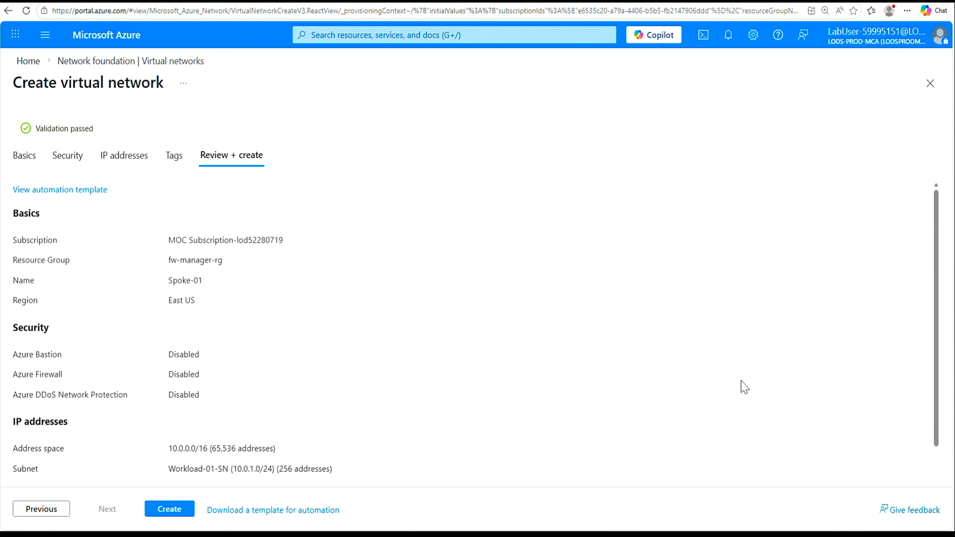
{"action": "left_click", "coordinate": [159, 510]}
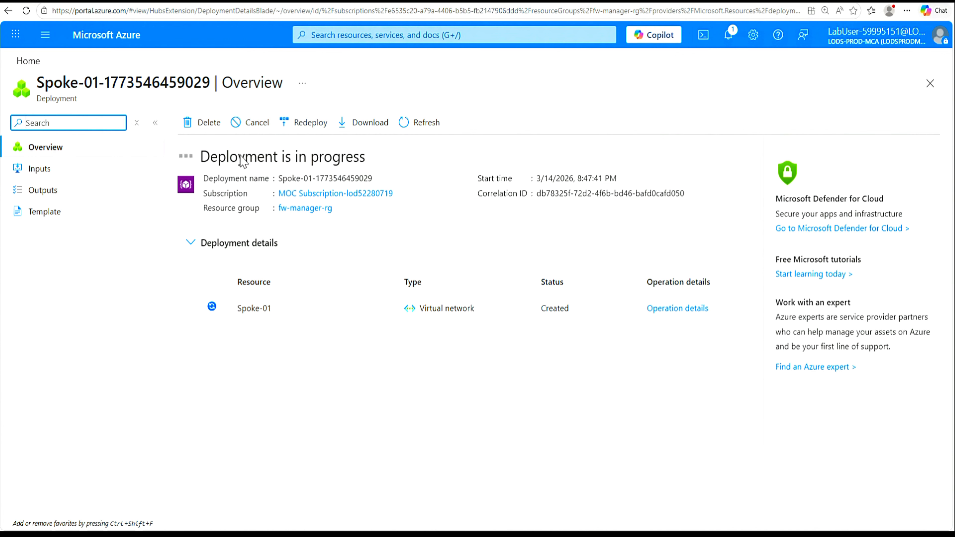
{"action": "left_click", "coordinate": [415, 124]}
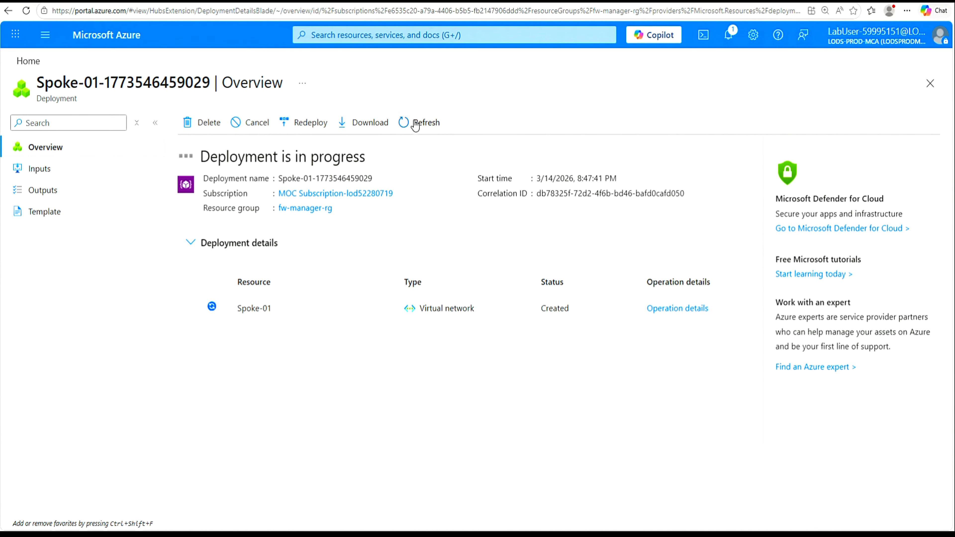
{"action": "left_click", "coordinate": [231, 303]}
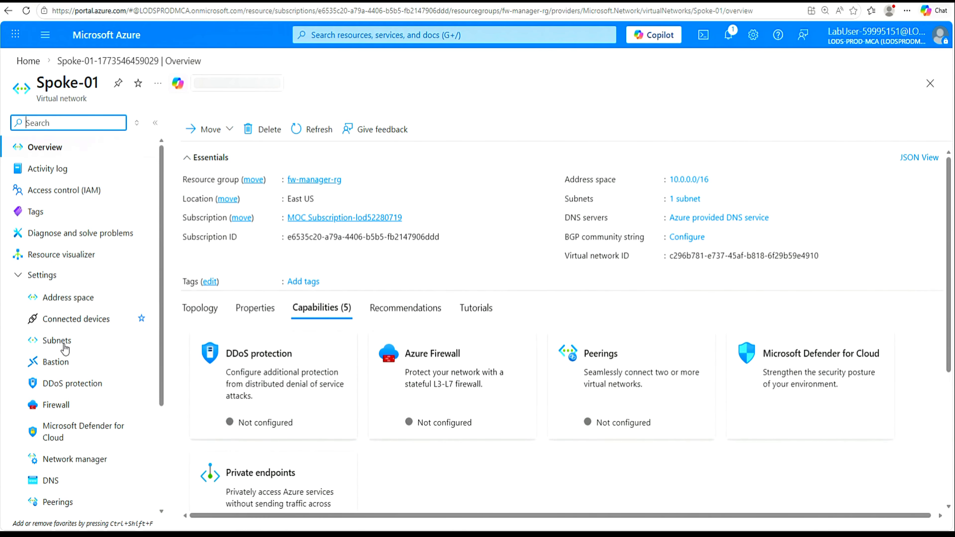
{"action": "left_click", "coordinate": [39, 341]}
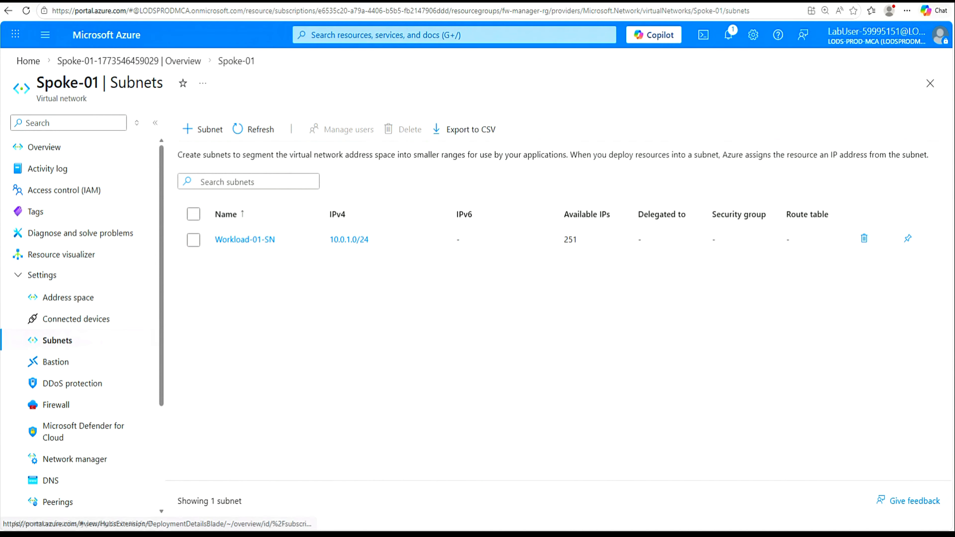
- Start creating a second virtual network named Spoke-02 in resource group fw-manager-rg and complete its basic details
{"action": "left_click", "coordinate": [340, 36]}
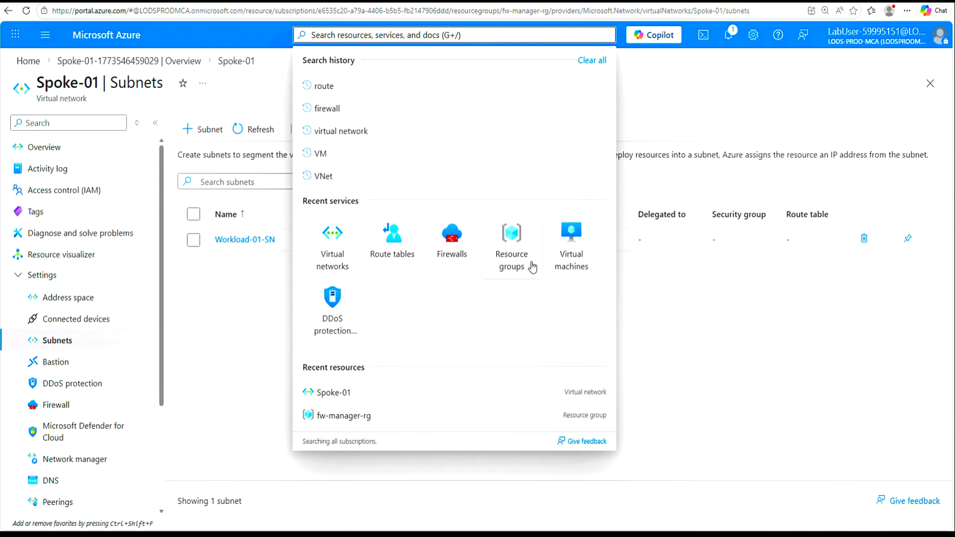
{"action": "left_click", "coordinate": [331, 250]}
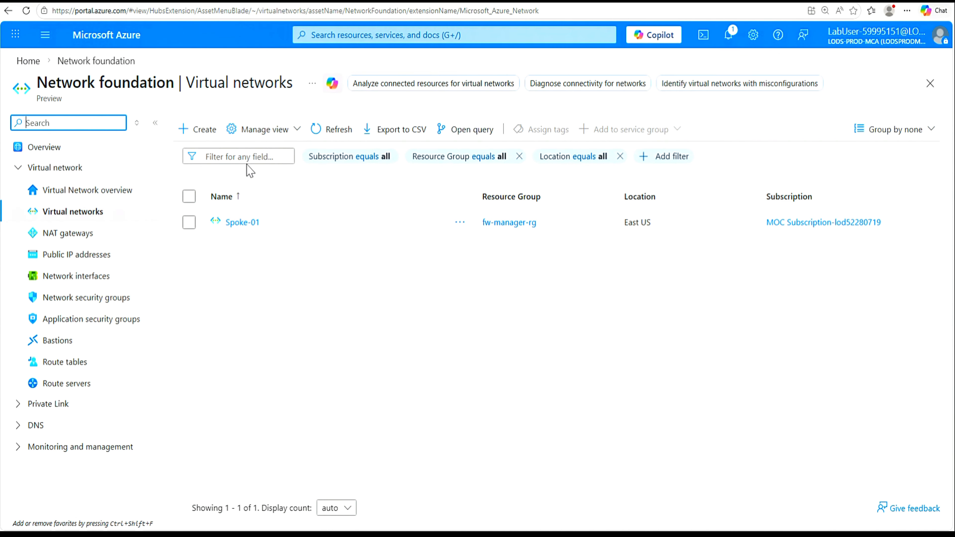
{"action": "left_click", "coordinate": [201, 130]}
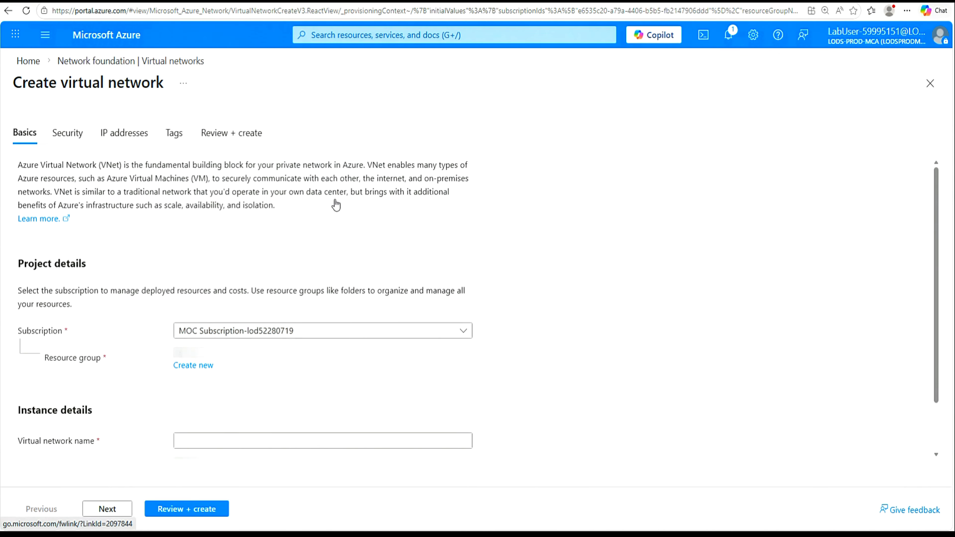
{"action": "left_click", "coordinate": [232, 450]}
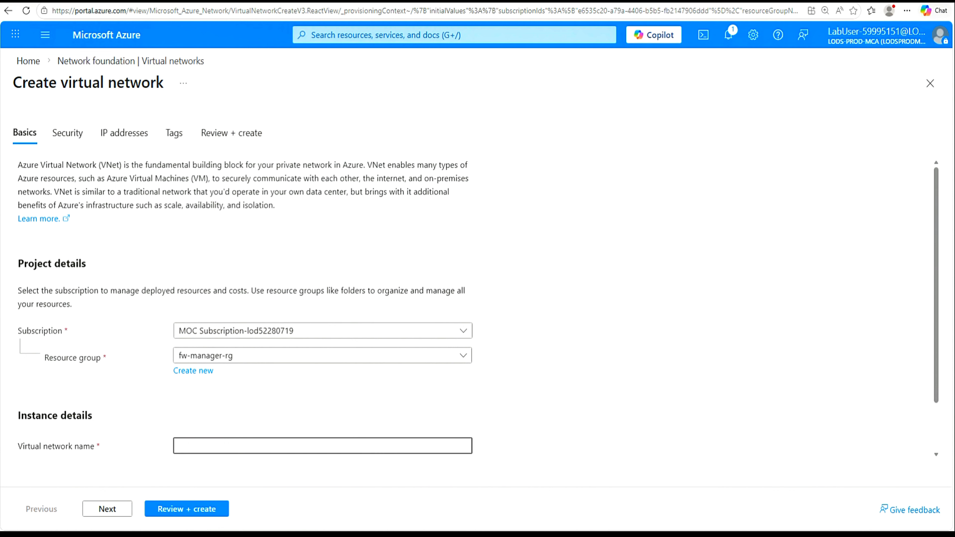
{"action": "type", "text": "Spoke-02"}
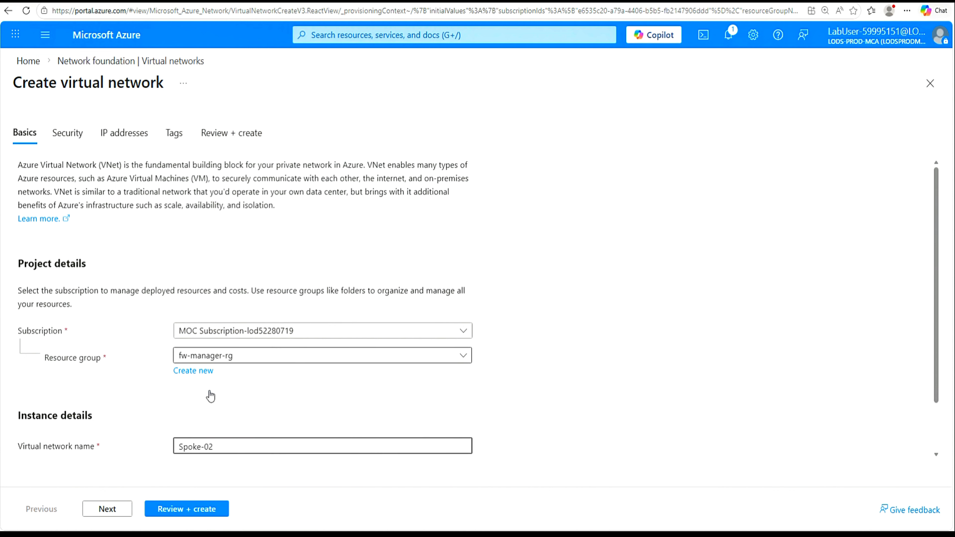
{"action": "left_click", "coordinate": [107, 510]}
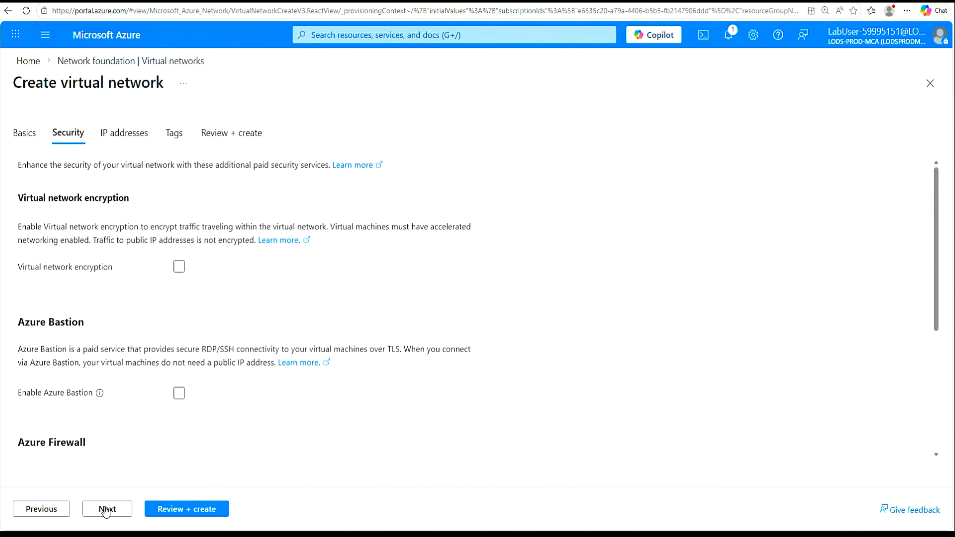
- Set the Spoke-02 network's IPv4 address space to 10.1.0.0/16 and remove its default subnet
{"action": "left_click", "coordinate": [107, 510]}
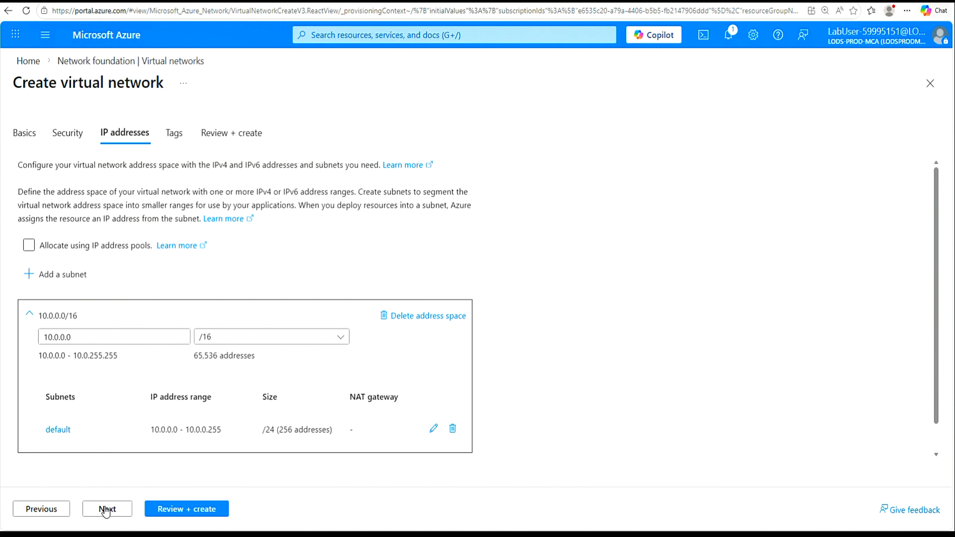
{"action": "left_click", "coordinate": [83, 375]}
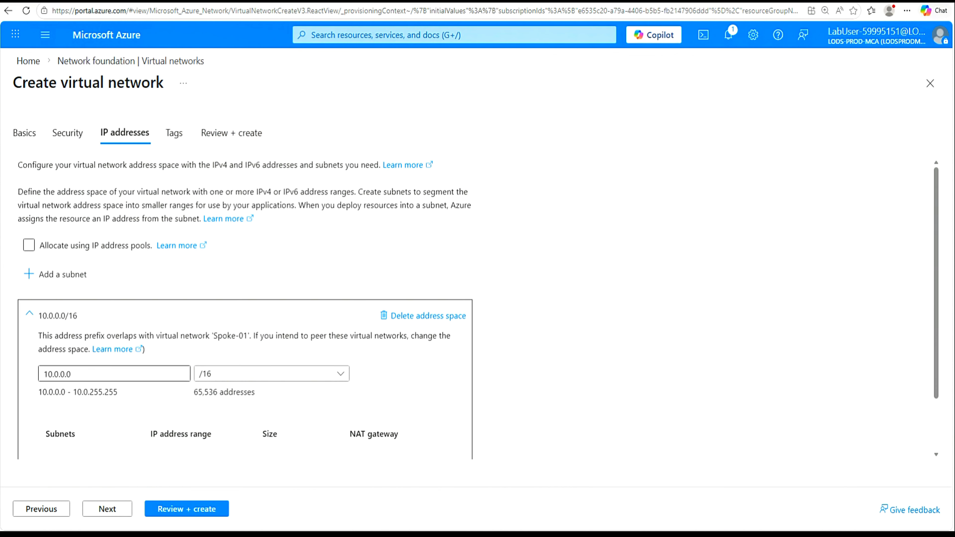
{"action": "left_click", "coordinate": [59, 373]}
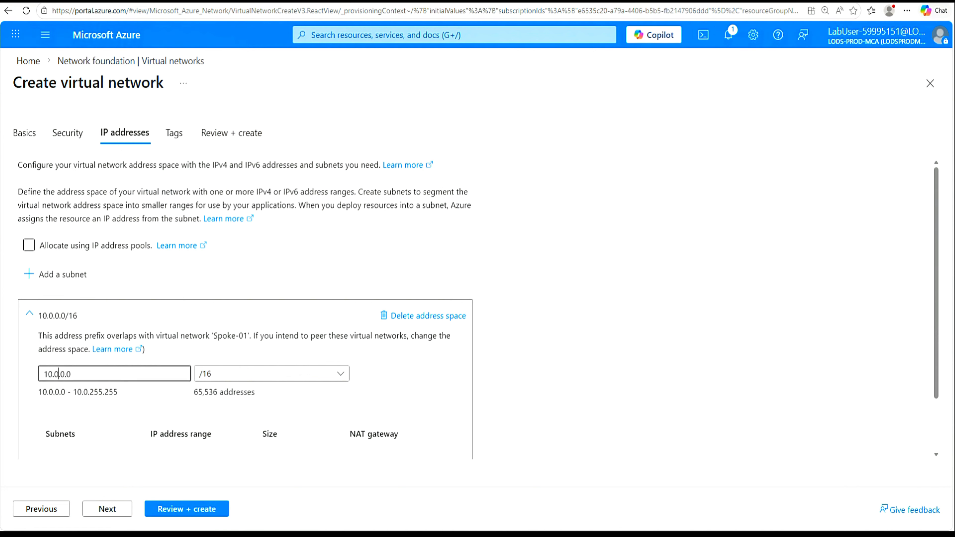
{"action": "key", "text": "BackSpace"}
{"action": "type", "text": "1"}
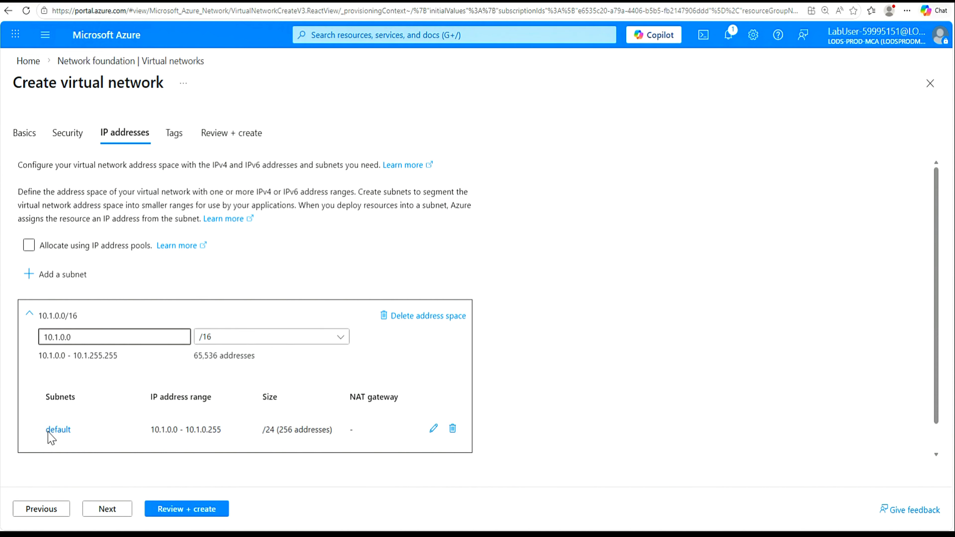
{"action": "left_click", "coordinate": [452, 429]}
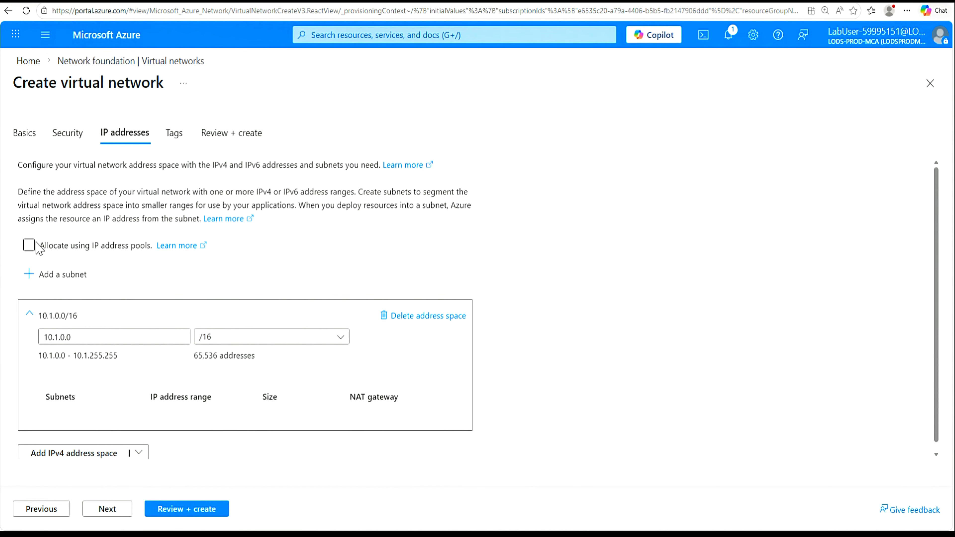
- Add a subnet named Workload-02-SN with starting address 10.1.1.0 to the 10.1.0.0/16 address space
{"action": "left_click", "coordinate": [55, 274]}
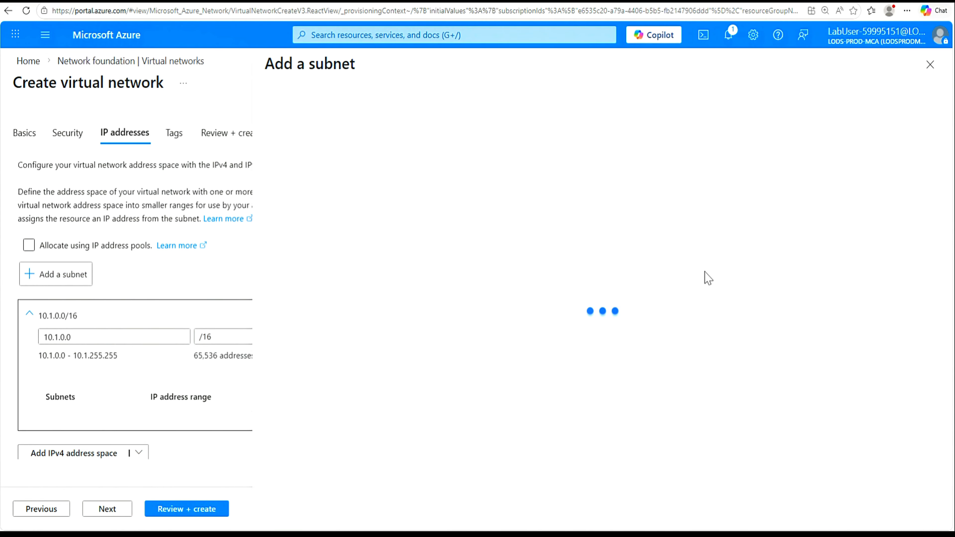
{"action": "left_click", "coordinate": [501, 160]}
{"action": "key", "text": "ctrl+a"}
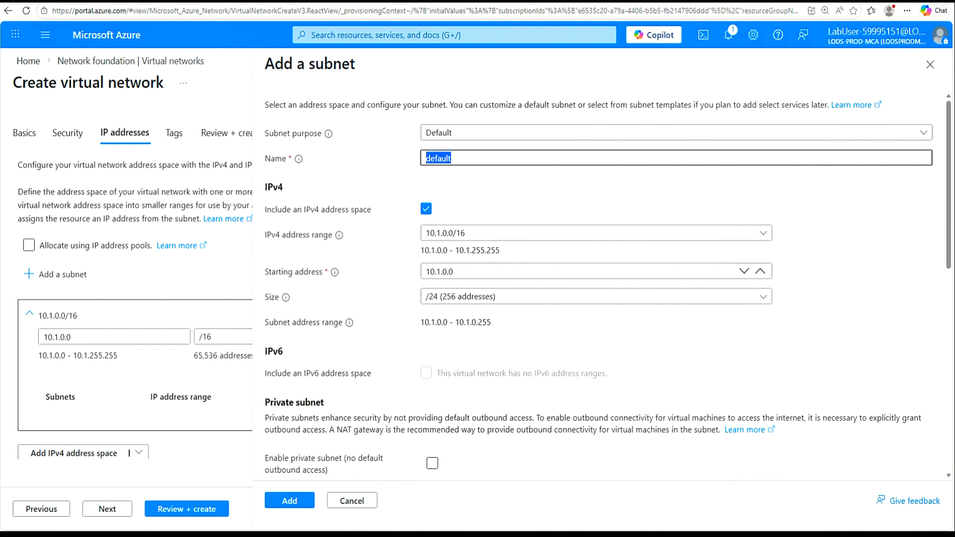
{"action": "type", "text": "Workload-02-SN"}
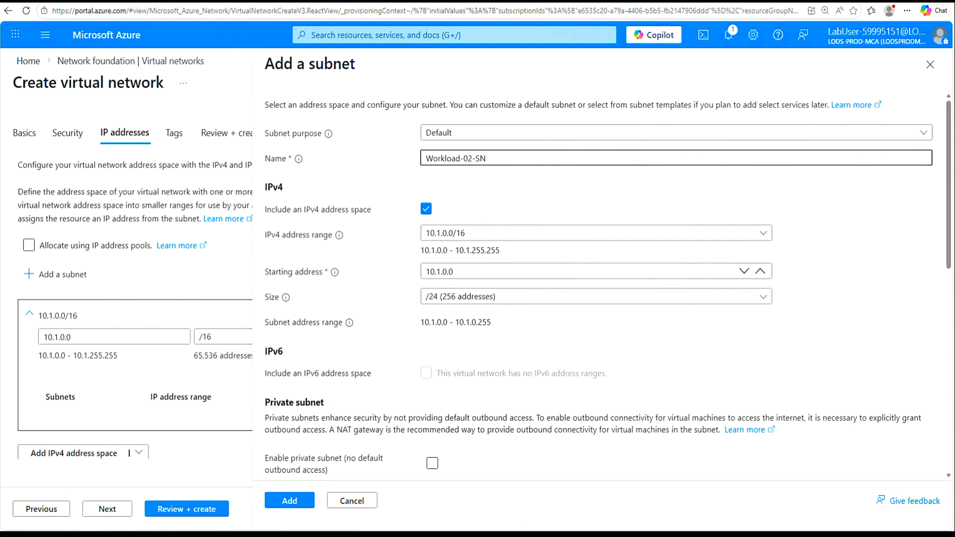
{"action": "left_click", "coordinate": [538, 274]}
{"action": "left_click_drag", "start_coordinate": [453, 272], "coordinate": [415, 270]}
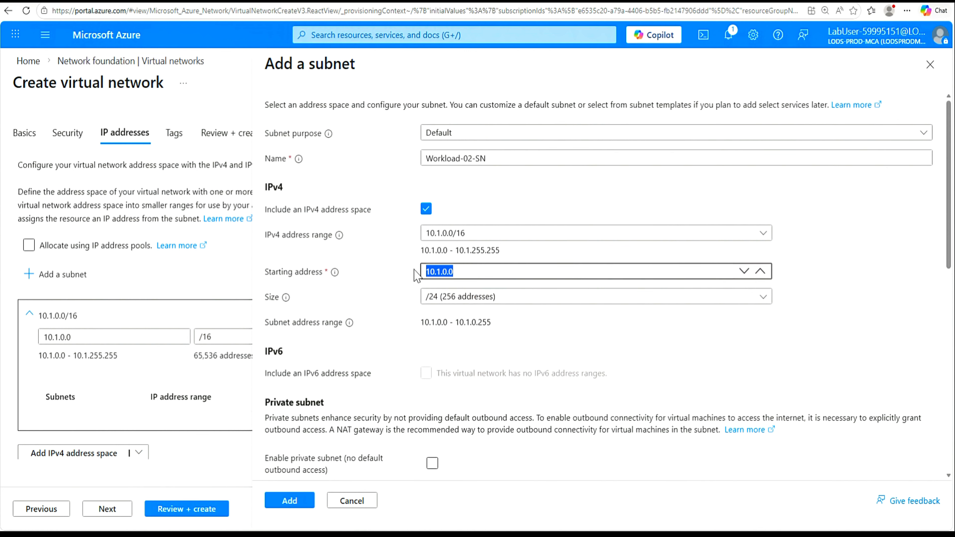
{"action": "type", "text": "10.1.1.0"}
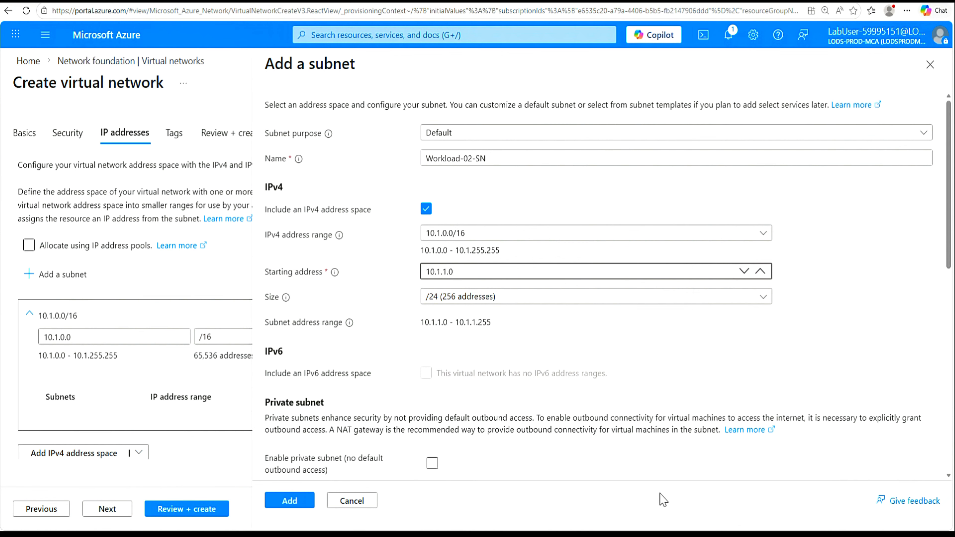
{"action": "left_click", "coordinate": [292, 503]}
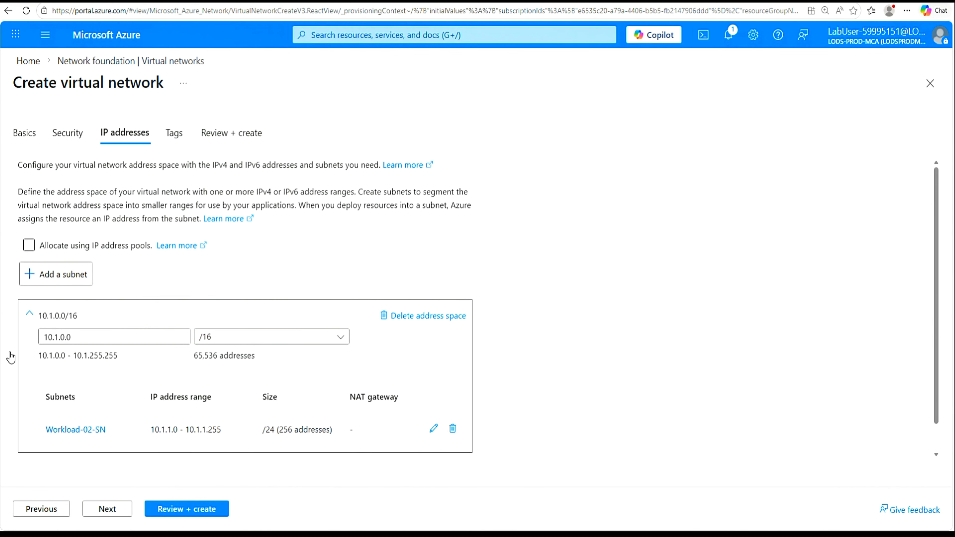
- Validate and deploy the Spoke-02 virtual network, and open the new network's subnet list to check it
{"action": "left_click", "coordinate": [170, 511]}
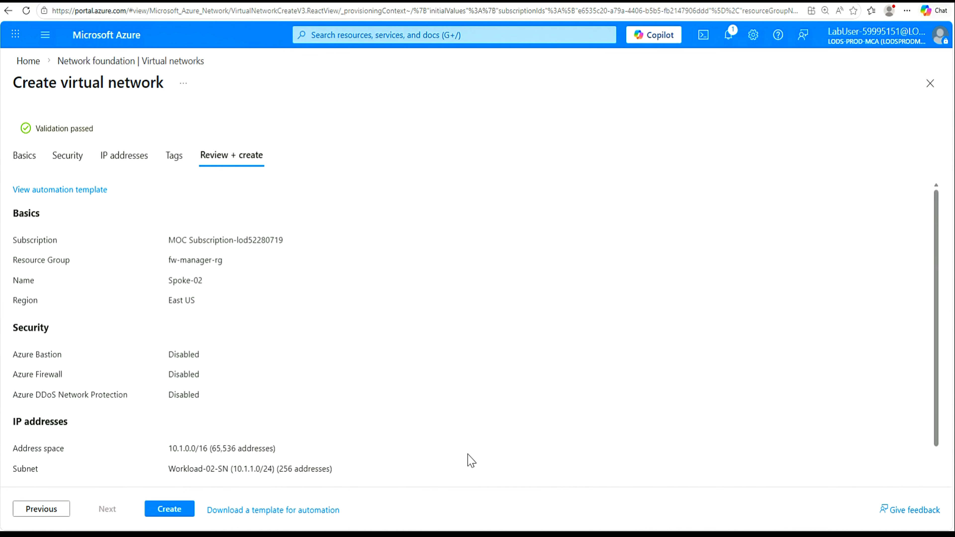
{"action": "left_click", "coordinate": [172, 511]}
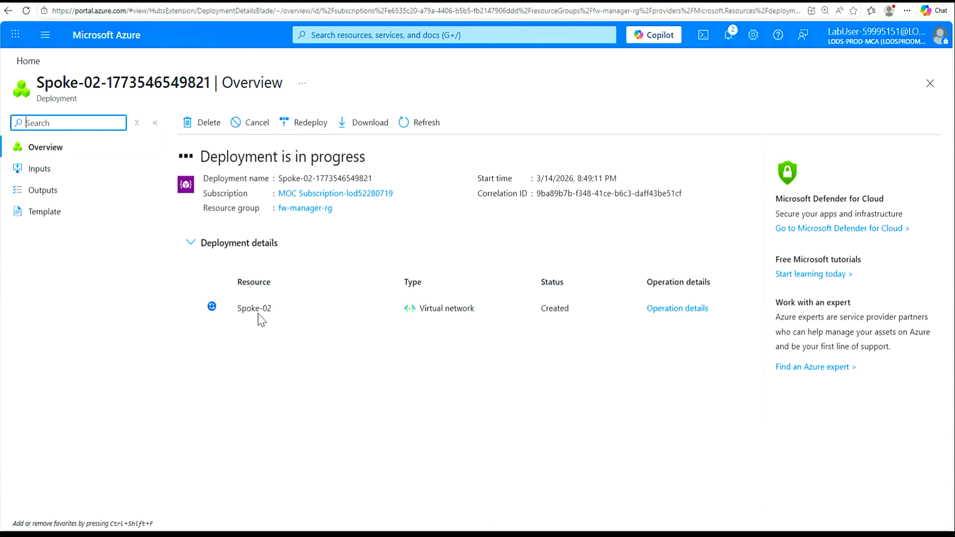
{"action": "left_click", "coordinate": [416, 128]}
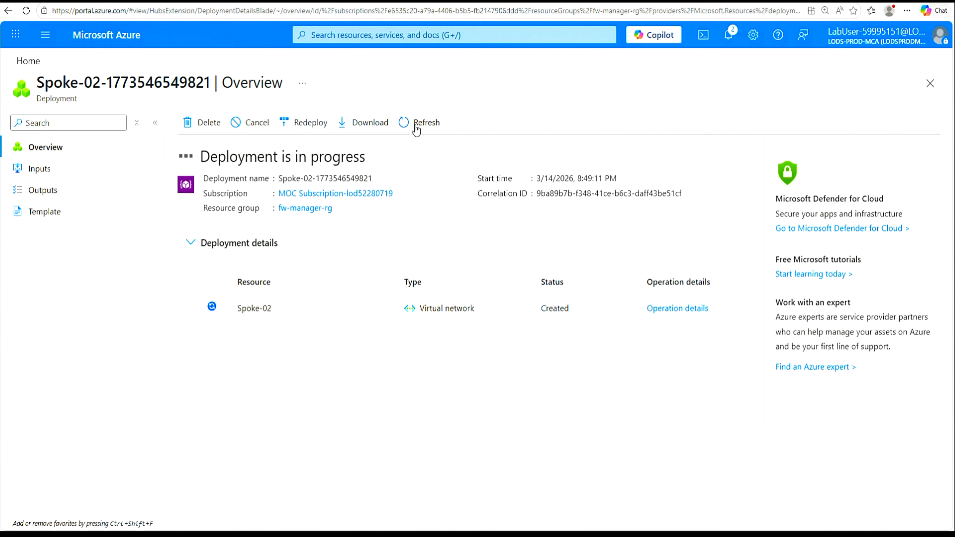
{"action": "left_click", "coordinate": [210, 300]}
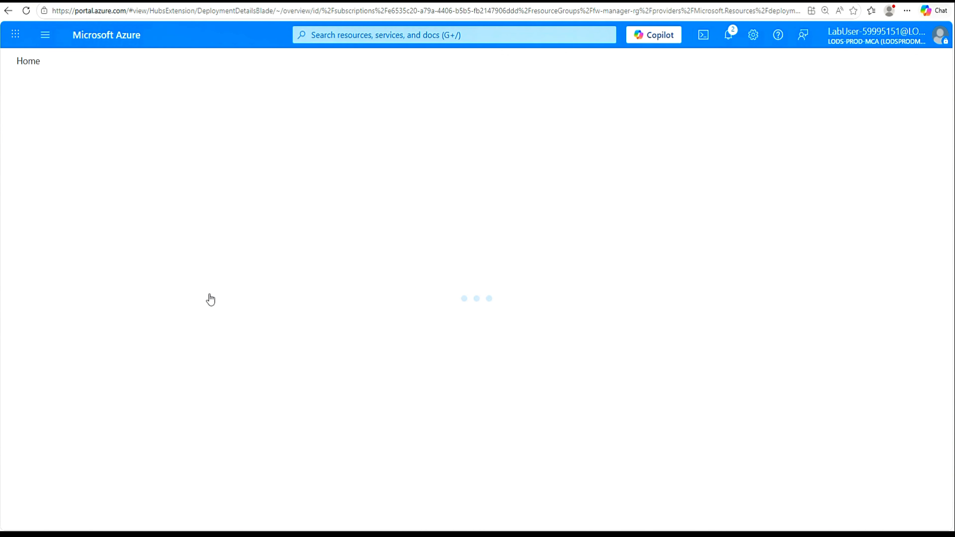
{"action": "left_click", "coordinate": [45, 342]}
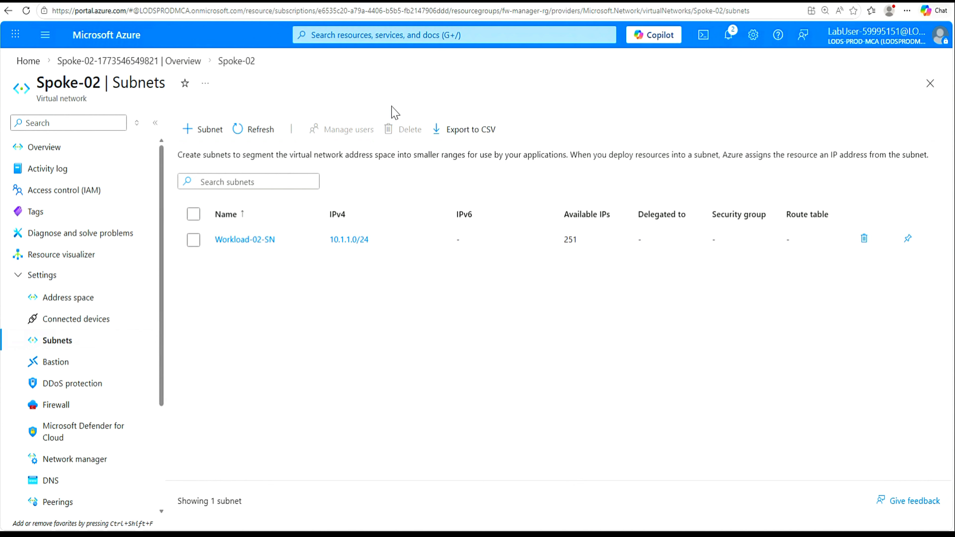
- Search the portal for firewall manager, open the Network security service and look through its overview page
{"action": "left_click", "coordinate": [376, 35]}
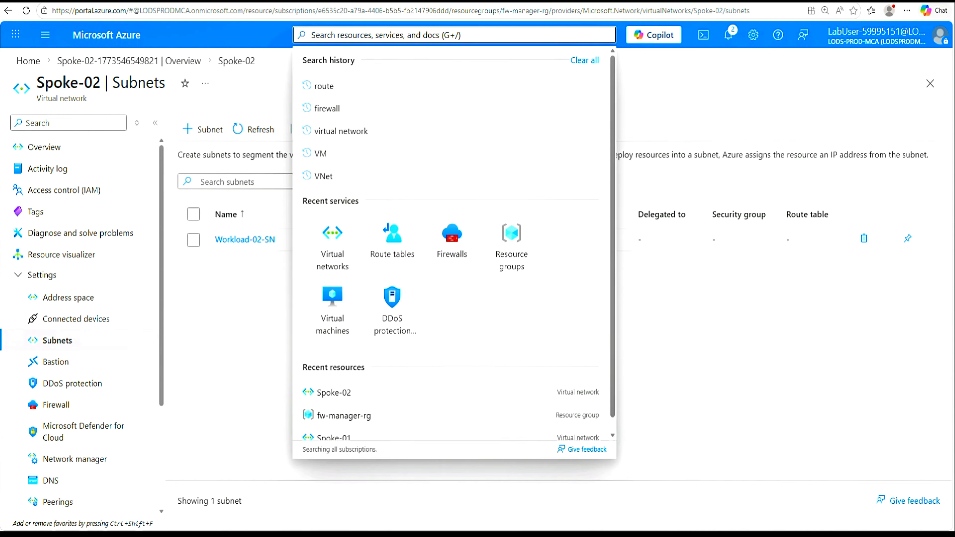
{"action": "type", "text": "firewall manager"}
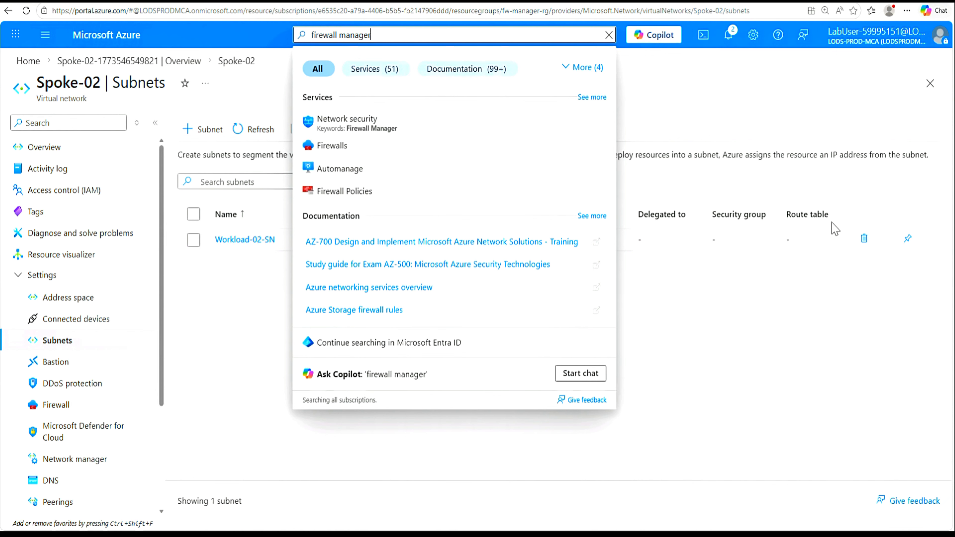
{"action": "left_click", "coordinate": [347, 130]}
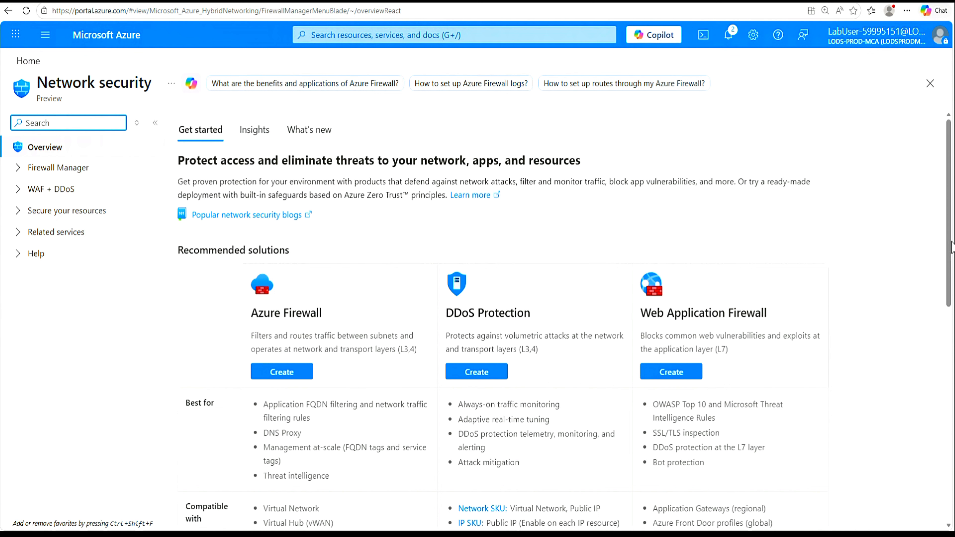
{"action": "left_click_drag", "start_coordinate": [949, 252], "coordinate": [936, 390]}
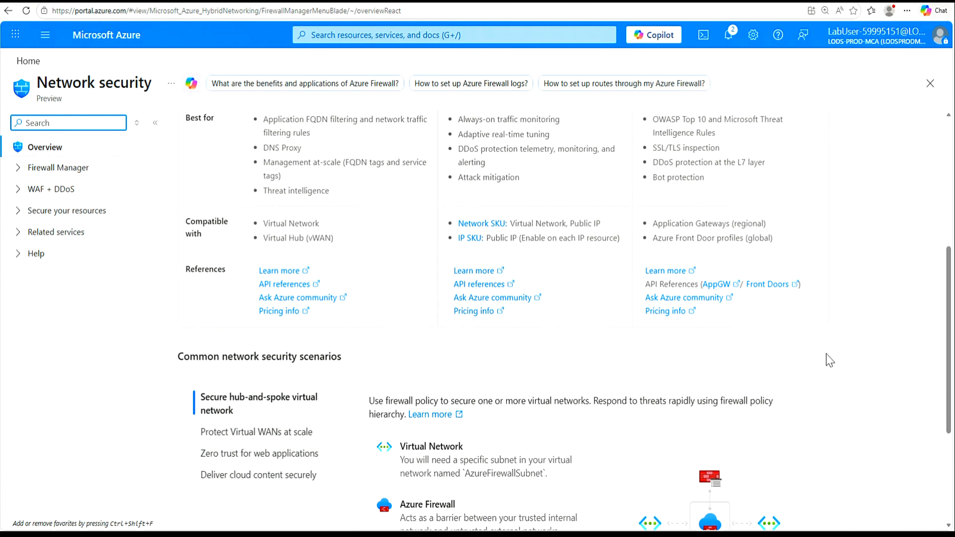
{"action": "left_click_drag", "start_coordinate": [951, 300], "coordinate": [941, 408]}
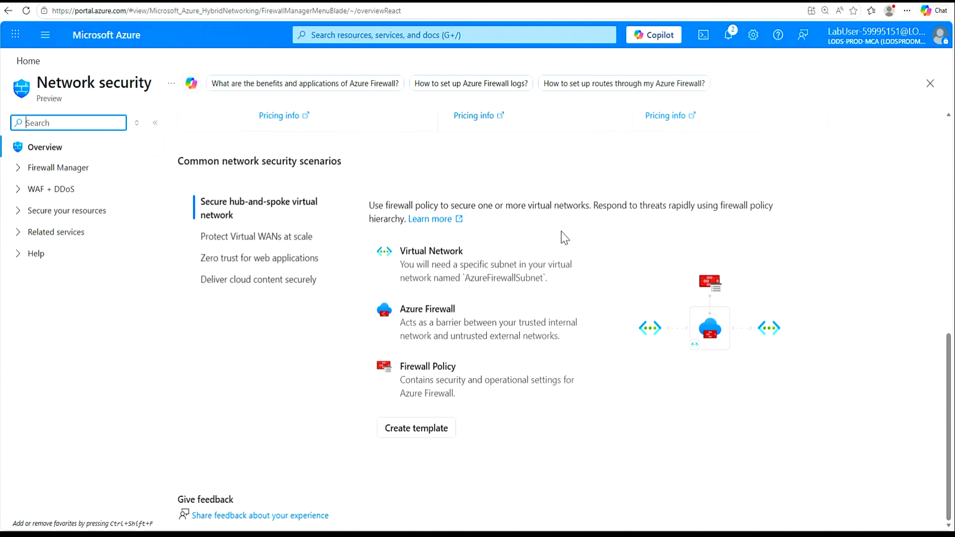
- Look through the Firewall Manager, WAF + DDoS and resource-securing sections, and open the Virtual Hubs list
{"action": "left_click", "coordinate": [19, 169]}
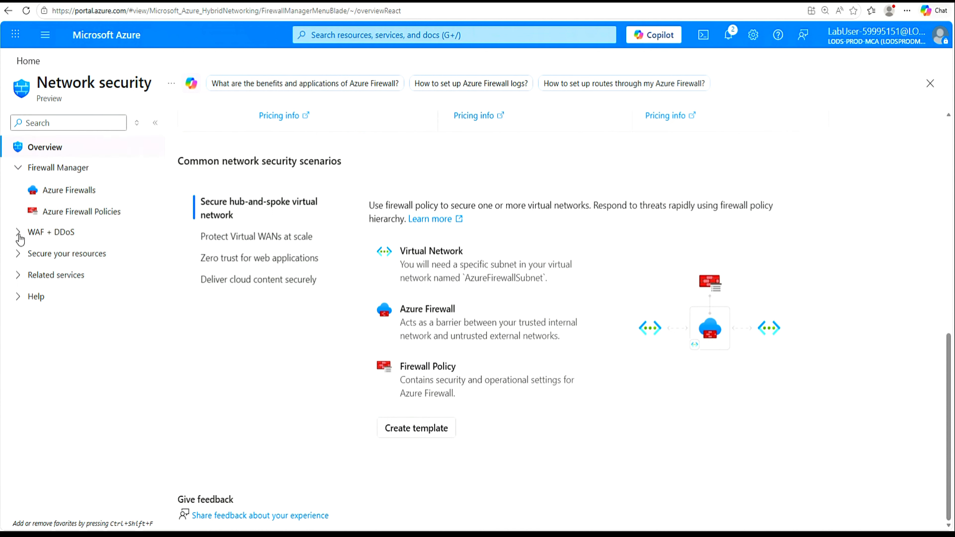
{"action": "left_click", "coordinate": [19, 233]}
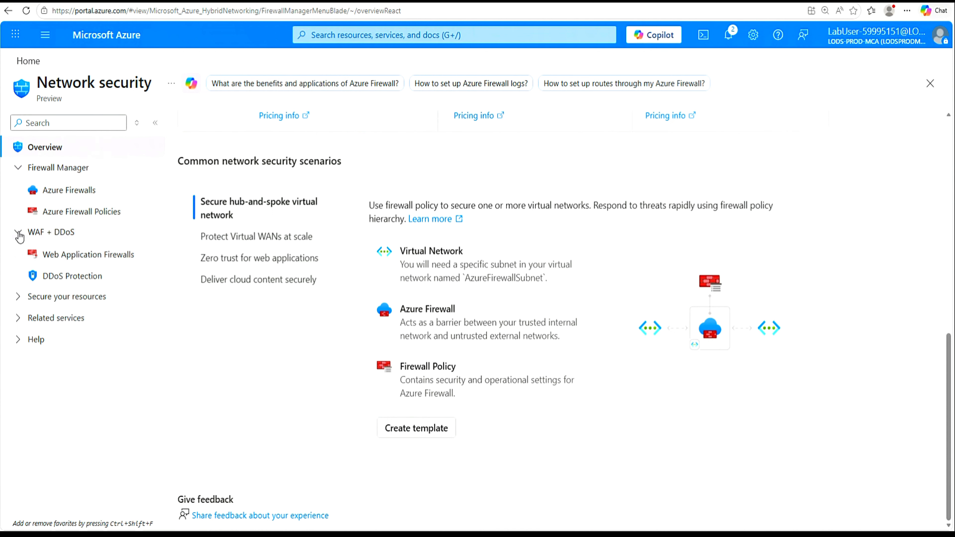
{"action": "left_click", "coordinate": [19, 298]}
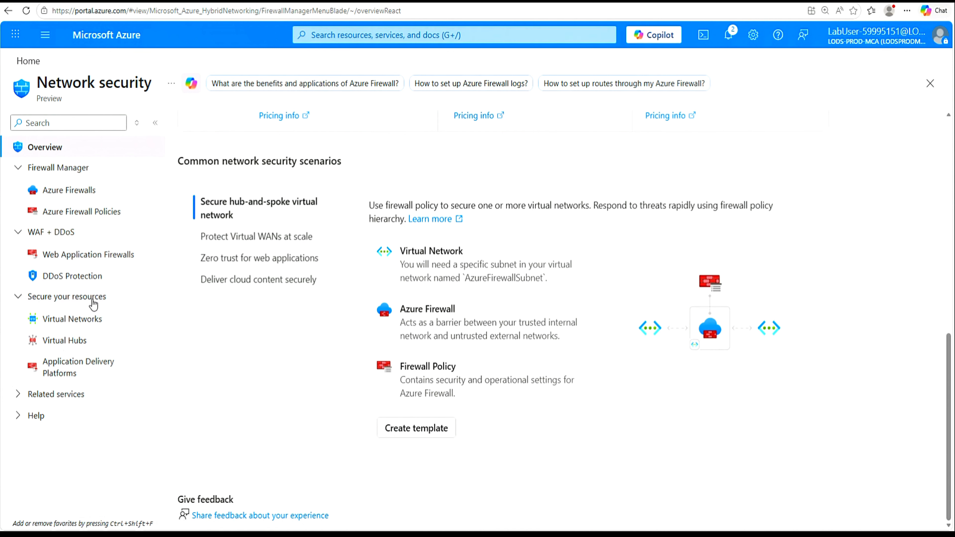
{"action": "left_click", "coordinate": [57, 344]}
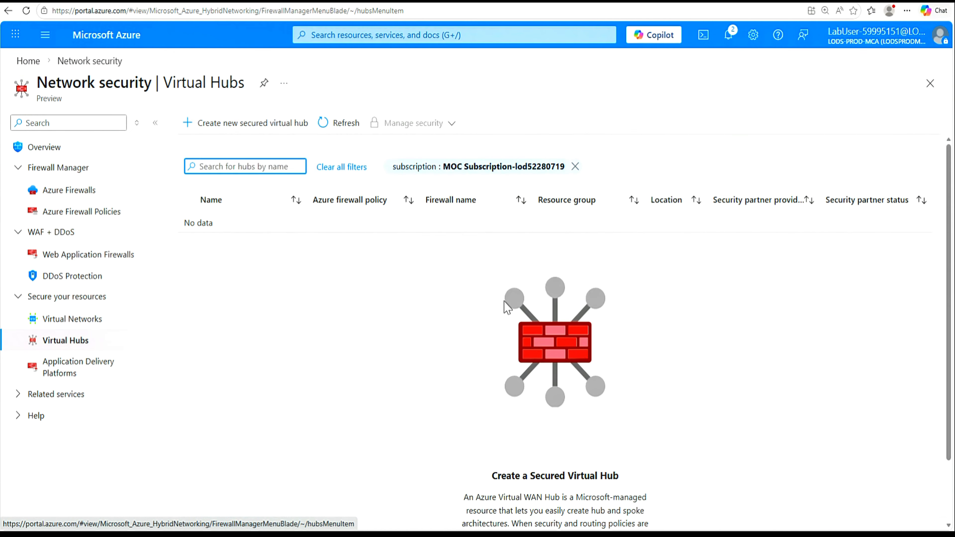
- Start creating a secured virtual hub named Hub-01 in resource group fw-manager-rg with hub address space 10.2.0.0/16
{"action": "left_click", "coordinate": [244, 128]}
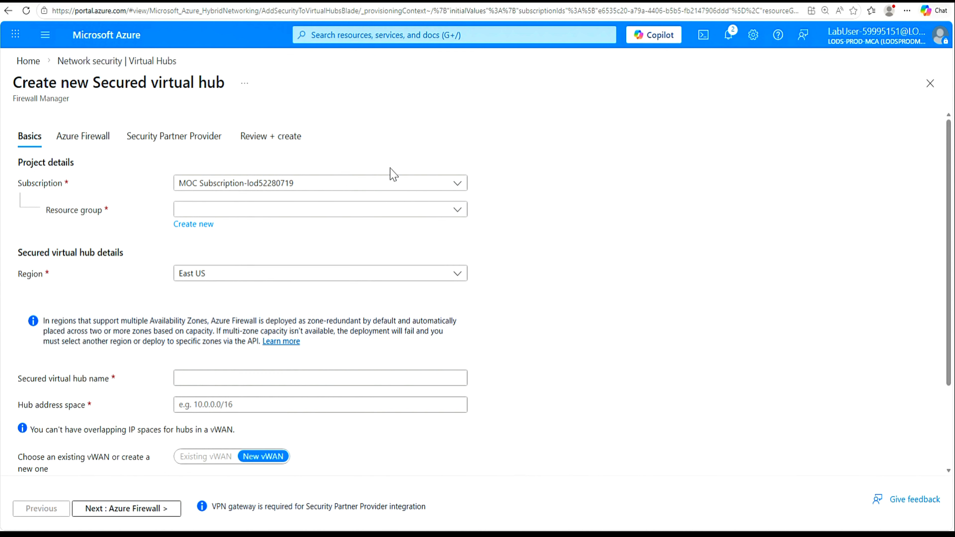
{"action": "left_click", "coordinate": [457, 216]}
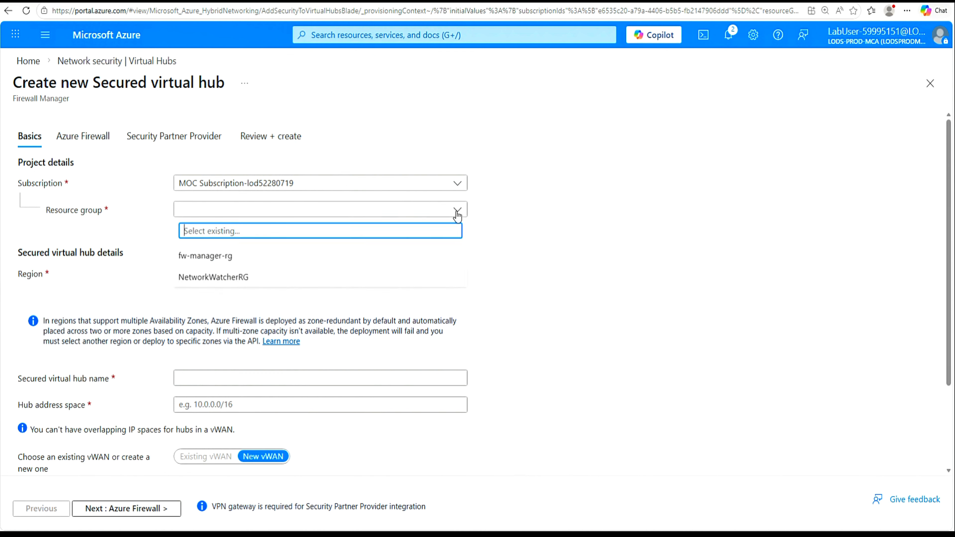
{"action": "left_click", "coordinate": [232, 260]}
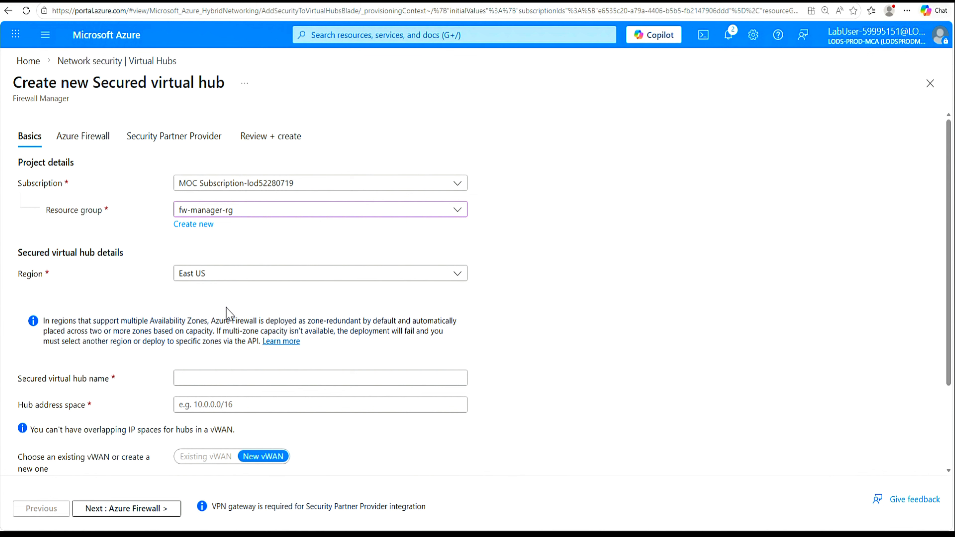
{"action": "left_click", "coordinate": [191, 379]}
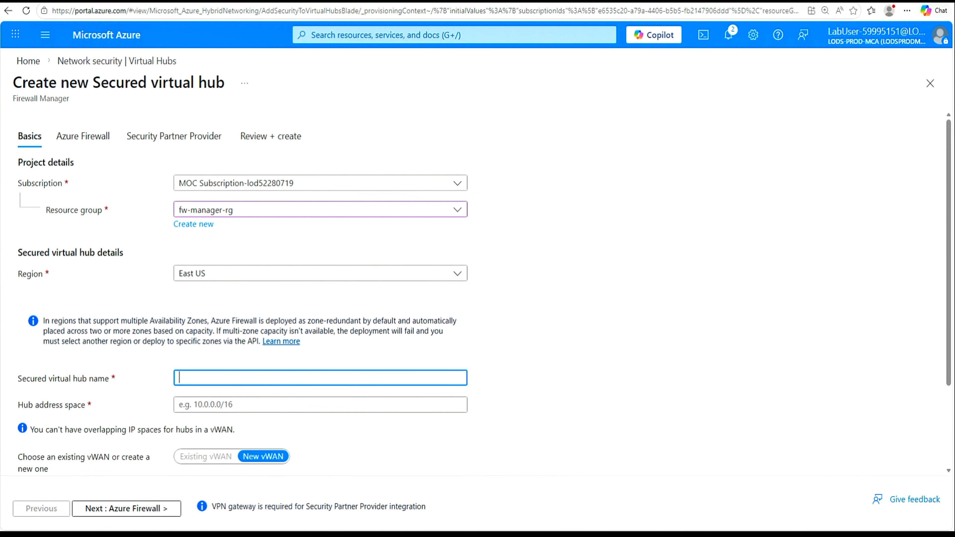
{"action": "type", "text": "Hub-01"}
{"action": "left_click", "coordinate": [263, 405]}
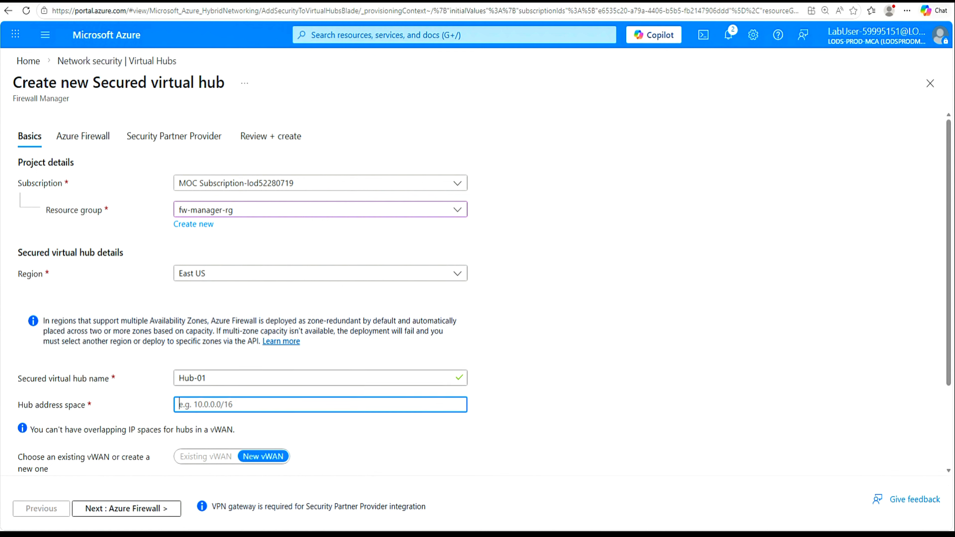
{"action": "type", "text": "10.2.0.0/16"}
- Name the hub's new virtual WAN Vwan-01
{"action": "left_click_drag", "start_coordinate": [947, 364], "coordinate": [929, 462]}
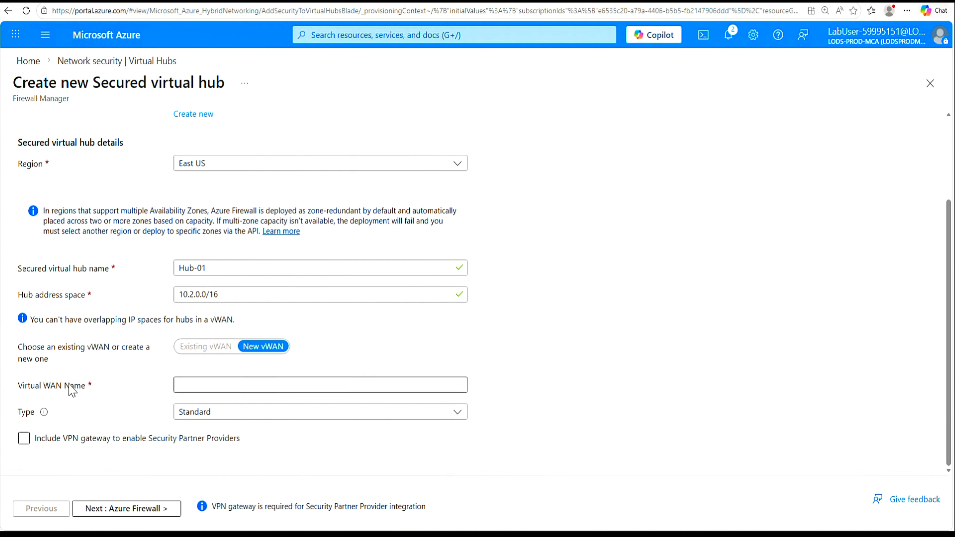
{"action": "left_click", "coordinate": [188, 385]}
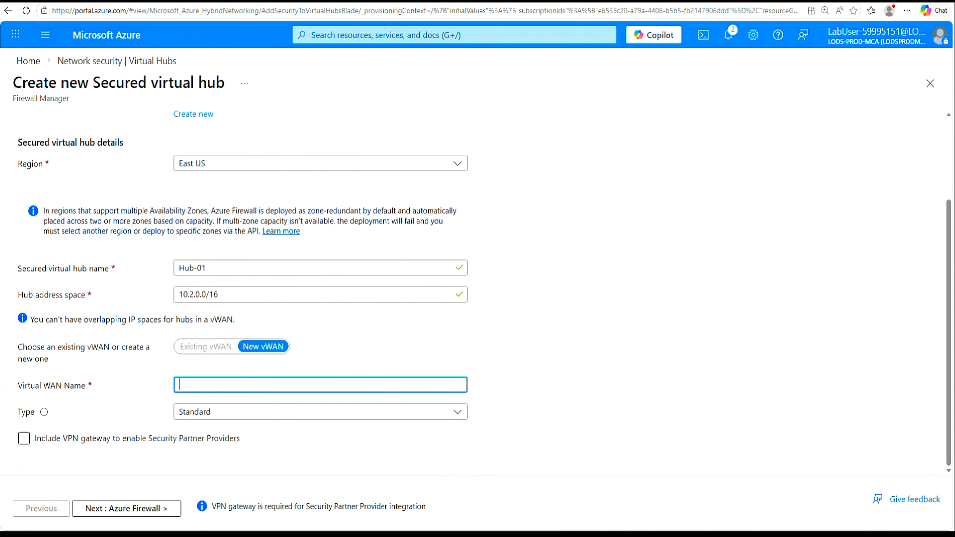
{"action": "type", "text": "Vwan-01"}
- Keep the default Azure Firewall and security partner provider settings, and validate the secured hub configuration
{"action": "left_click", "coordinate": [131, 513]}
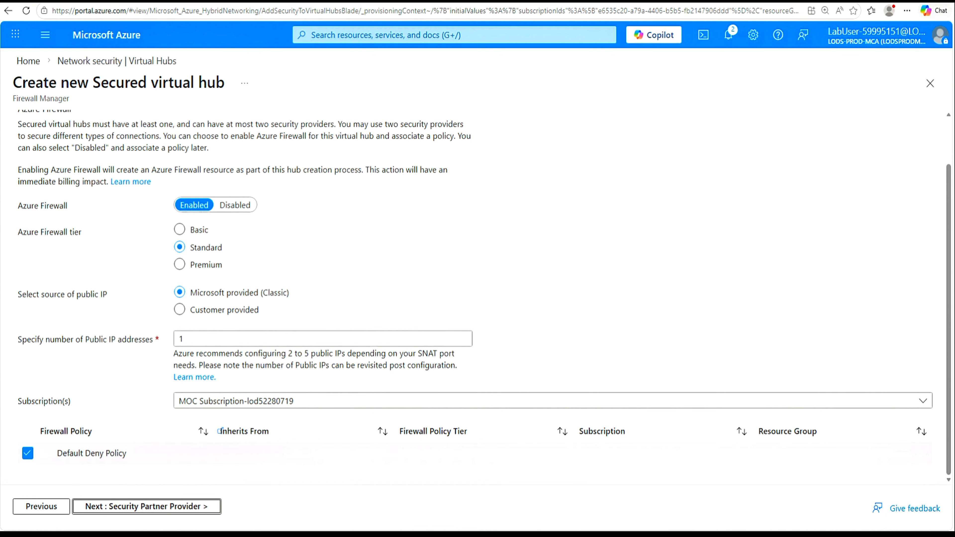
{"action": "left_click", "coordinate": [146, 507]}
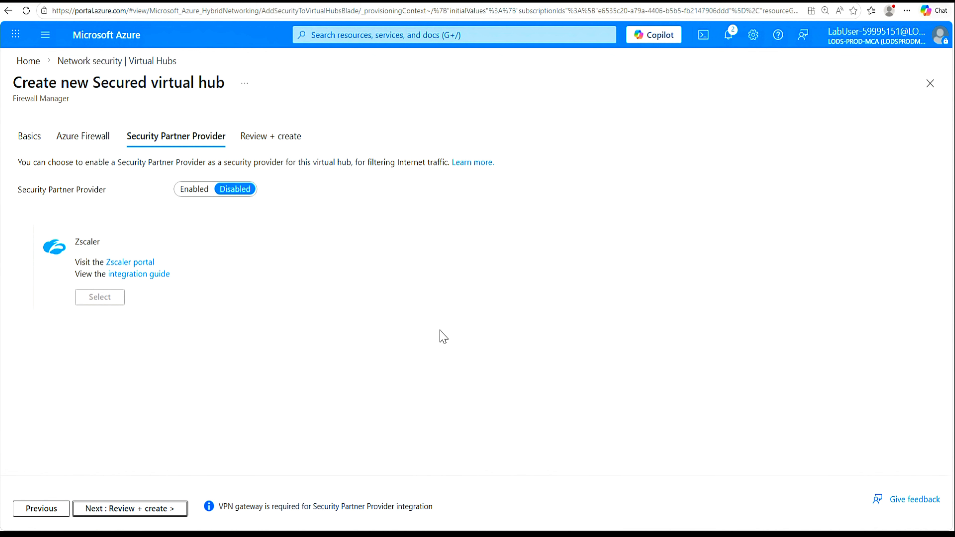
{"action": "left_click", "coordinate": [128, 510]}
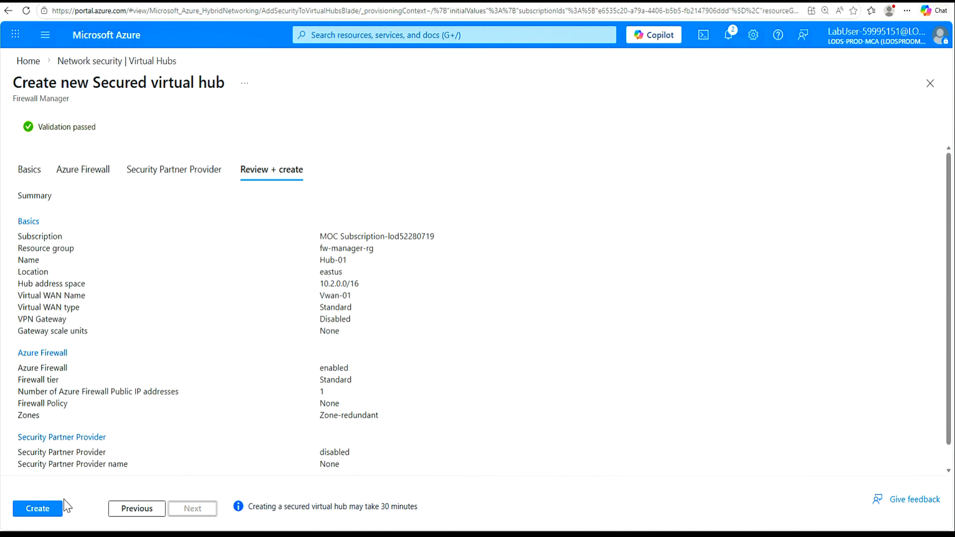
- Start the deployment of the validated secured virtual hub Hub-01
{"action": "left_click", "coordinate": [37, 512]}
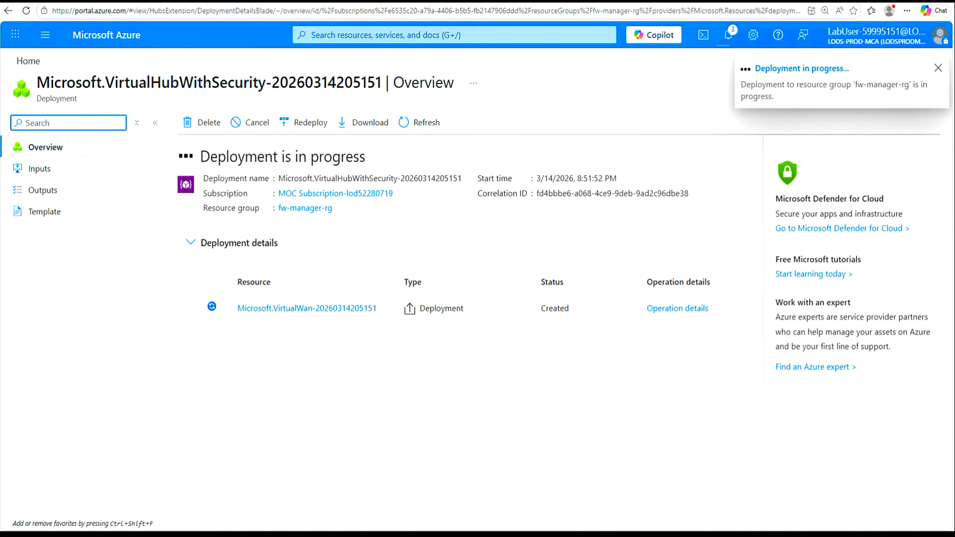
- Switch to the lab instructions and review Tasks 1 and 2, the hub's deployment time note and the start of Task 3
{"action": "key", "text": "alt+Tab"}
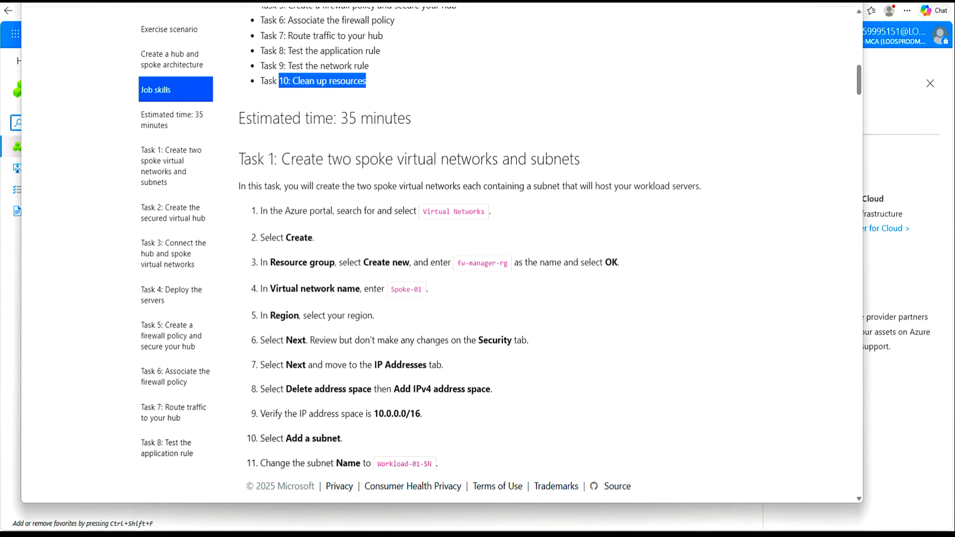
{"action": "scroll", "coordinate": [392, 241], "scroll_direction": "down", "scroll_amount": 7}
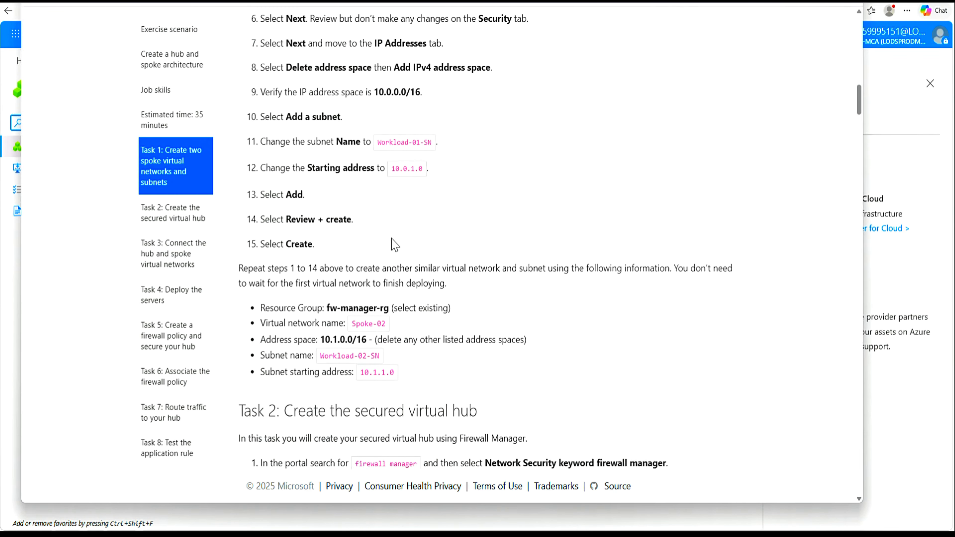
{"action": "scroll", "coordinate": [390, 167], "scroll_direction": "up", "scroll_amount": 6}
{"action": "left_click_drag", "start_coordinate": [281, 105], "coordinate": [587, 107]}
{"action": "scroll", "coordinate": [485, 303], "scroll_direction": "down", "scroll_amount": 5}
{"action": "scroll", "coordinate": [485, 303], "scroll_direction": "down", "scroll_amount": 5}
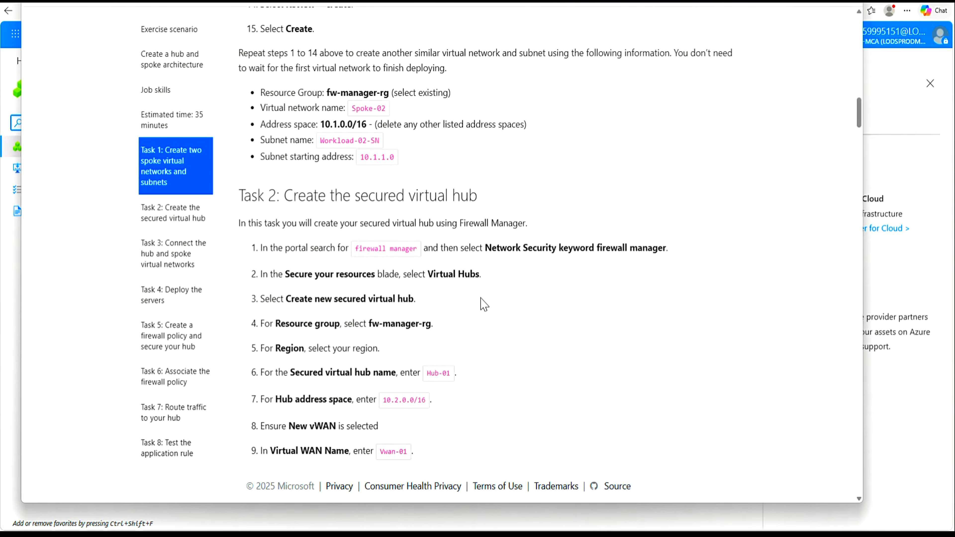
{"action": "left_click_drag", "start_coordinate": [284, 195], "coordinate": [487, 200]}
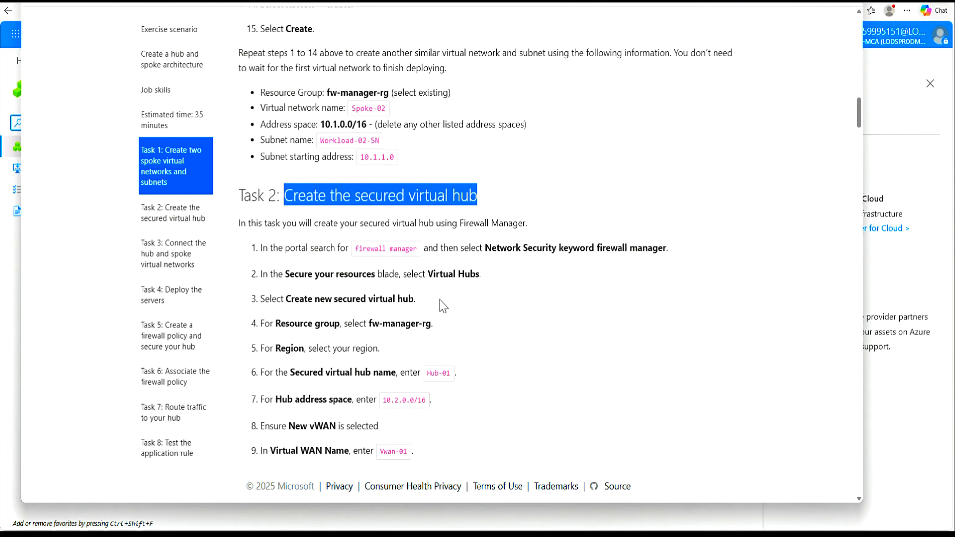
{"action": "scroll", "coordinate": [443, 306], "scroll_direction": "down", "scroll_amount": 10}
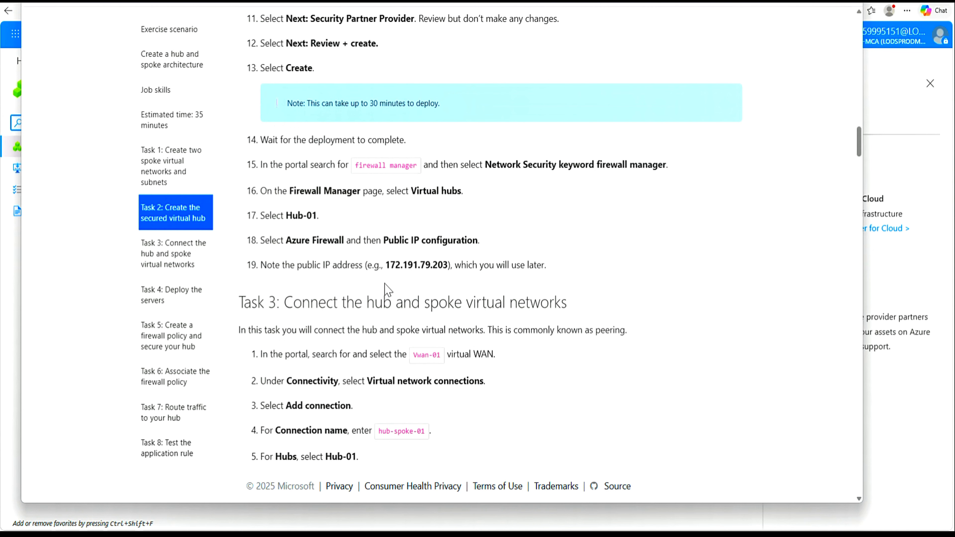
{"action": "left_click_drag", "start_coordinate": [287, 103], "coordinate": [446, 120]}
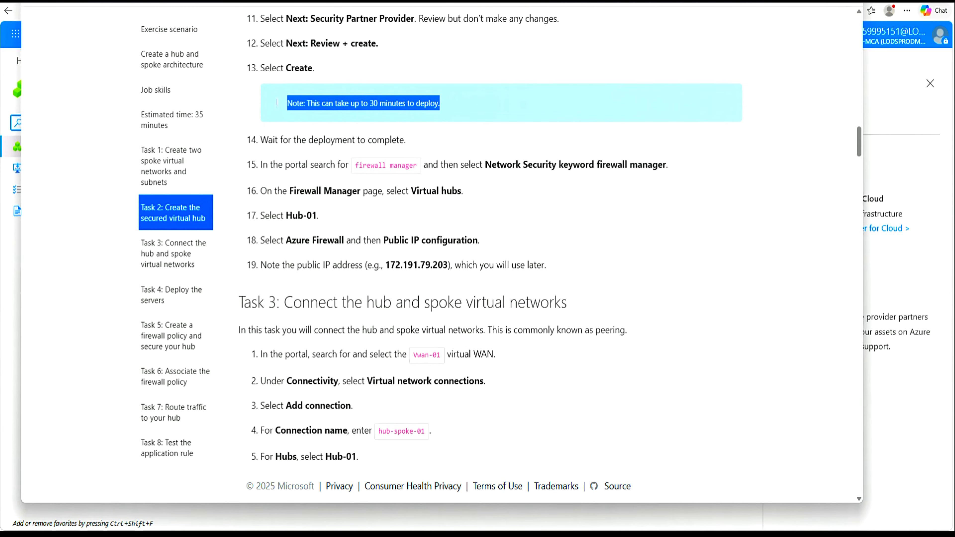
{"action": "key", "text": "alt+Tab"}
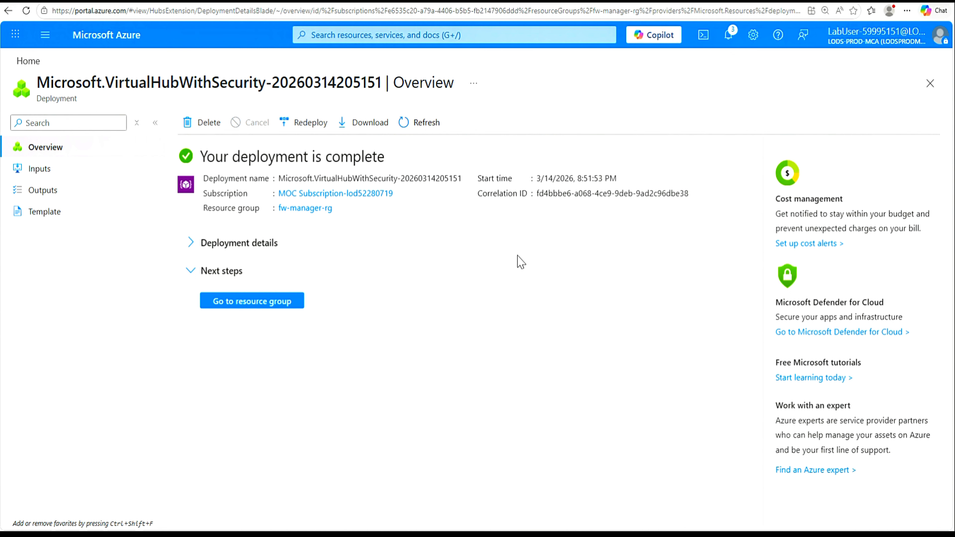
- Check the deployed resources in fw-manager-rg, and open Hub-01's Azure Firewall public IP configuration through Firewall Manager
{"action": "left_click", "coordinate": [250, 303]}
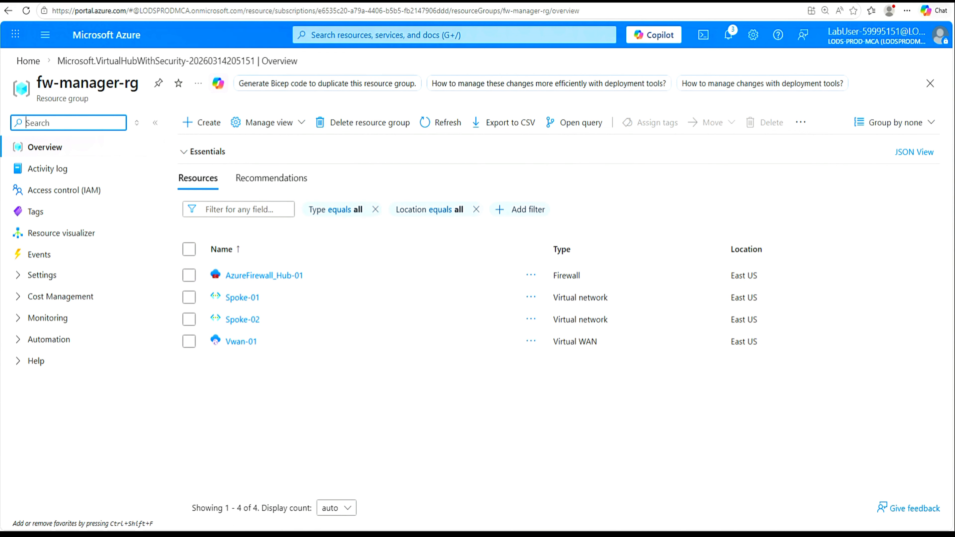
{"action": "left_click", "coordinate": [352, 34]}
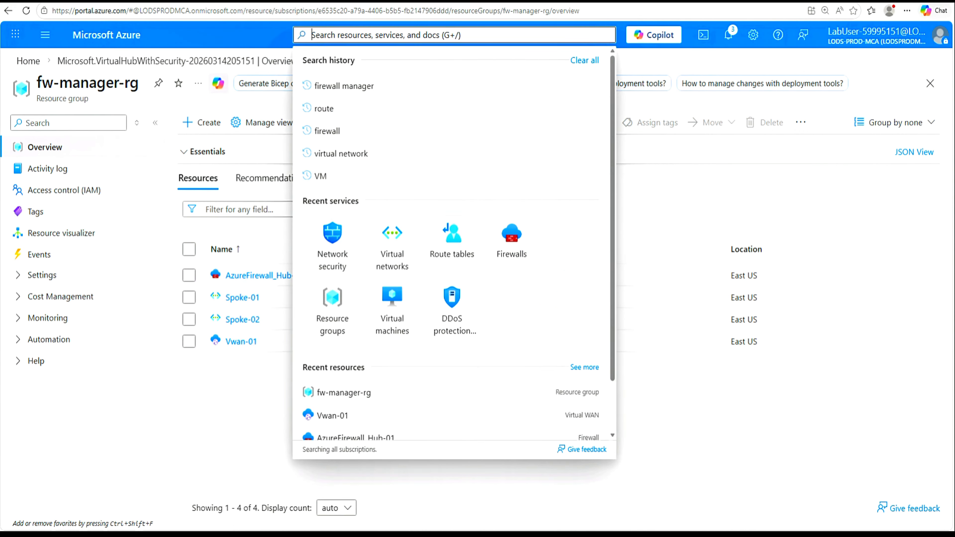
{"action": "left_click", "coordinate": [354, 88]}
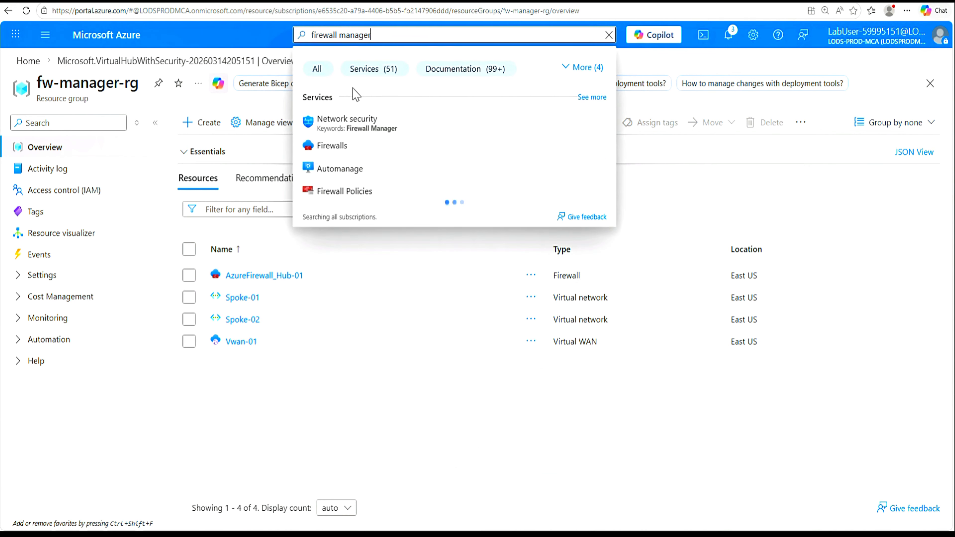
{"action": "left_click", "coordinate": [346, 123]}
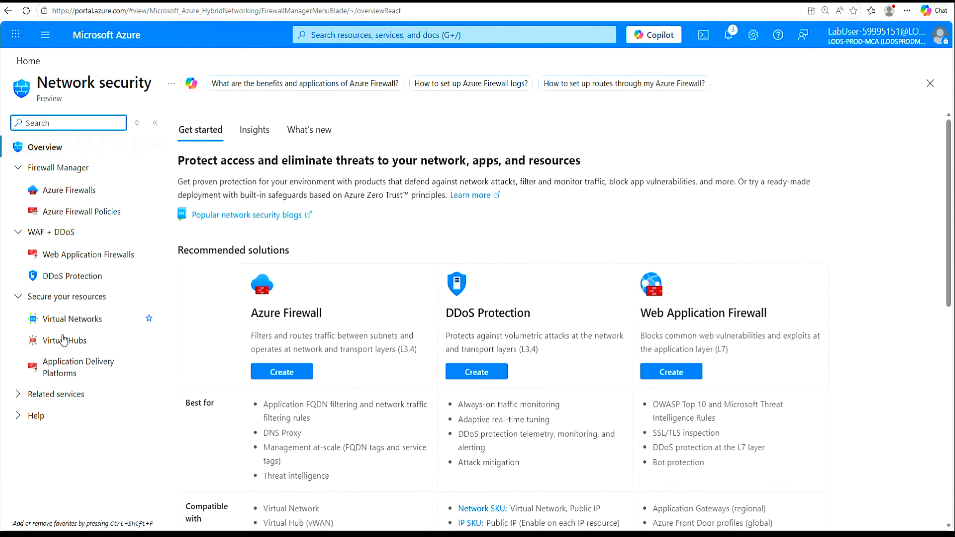
{"action": "left_click", "coordinate": [74, 343]}
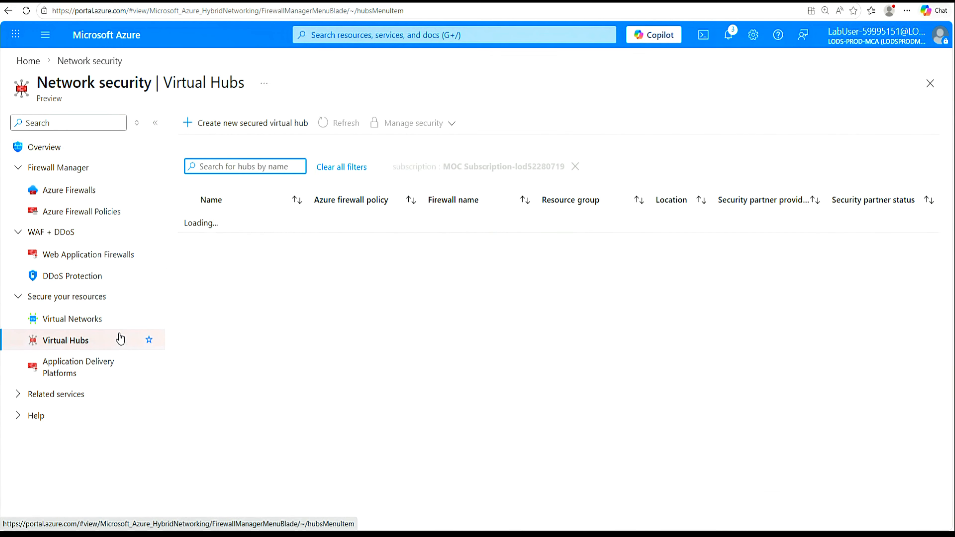
{"action": "left_click", "coordinate": [228, 223]}
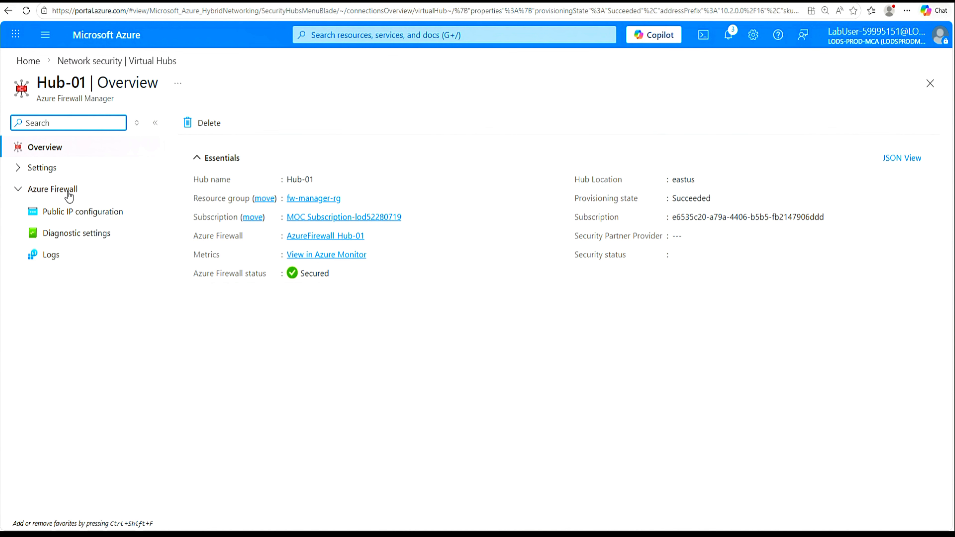
{"action": "left_click", "coordinate": [91, 214]}
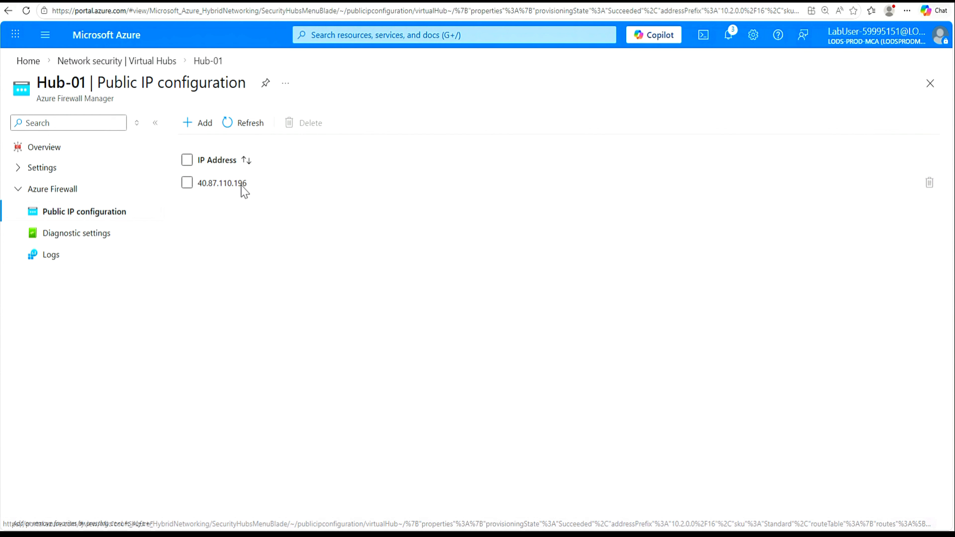
- Copy the hub's public IP address 40.87.110.196 into the Notepad notes under the label "Hub Public IP", and return to the Azure portal
{"action": "double_click", "coordinate": [200, 185]}
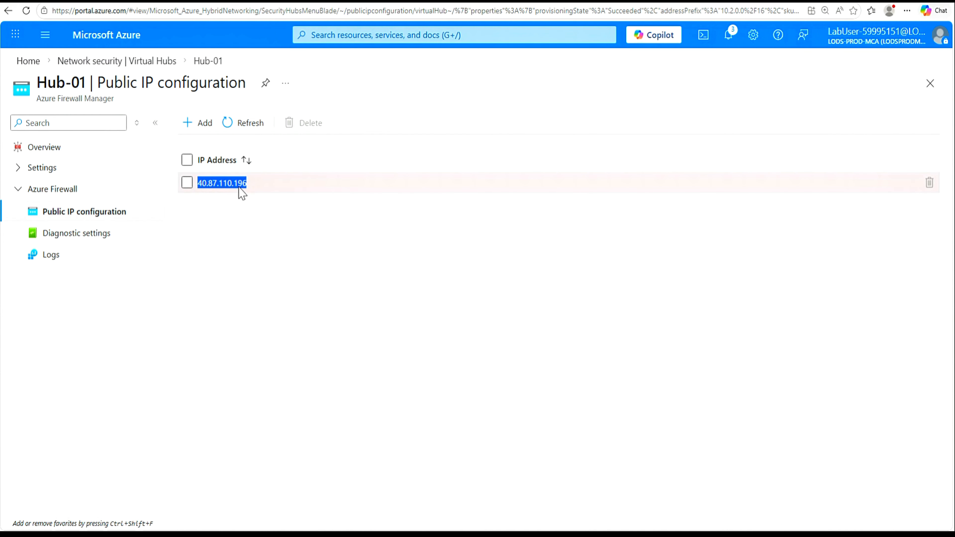
{"action": "left_click", "coordinate": [206, 149]}
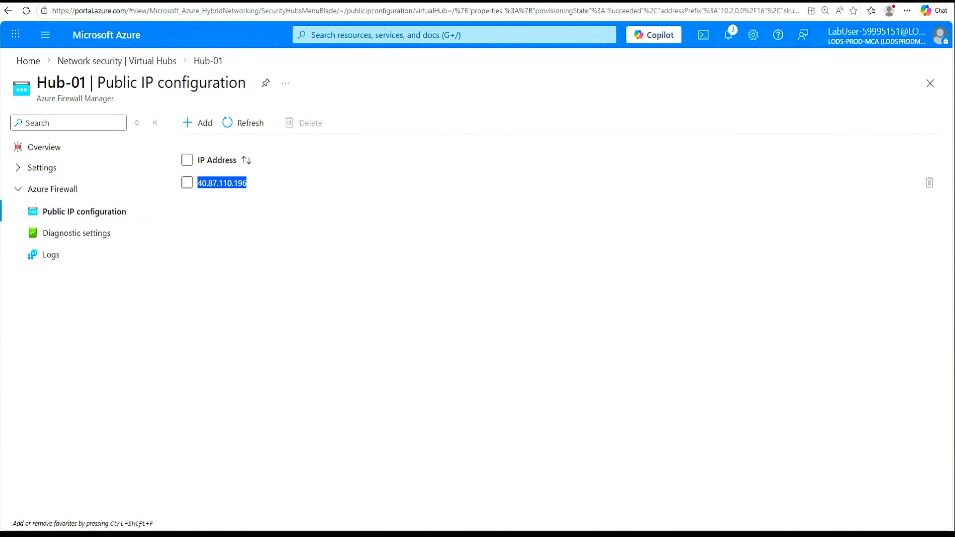
{"action": "key", "text": "alt+Tab"}
{"action": "left_click", "coordinate": [418, 275]}
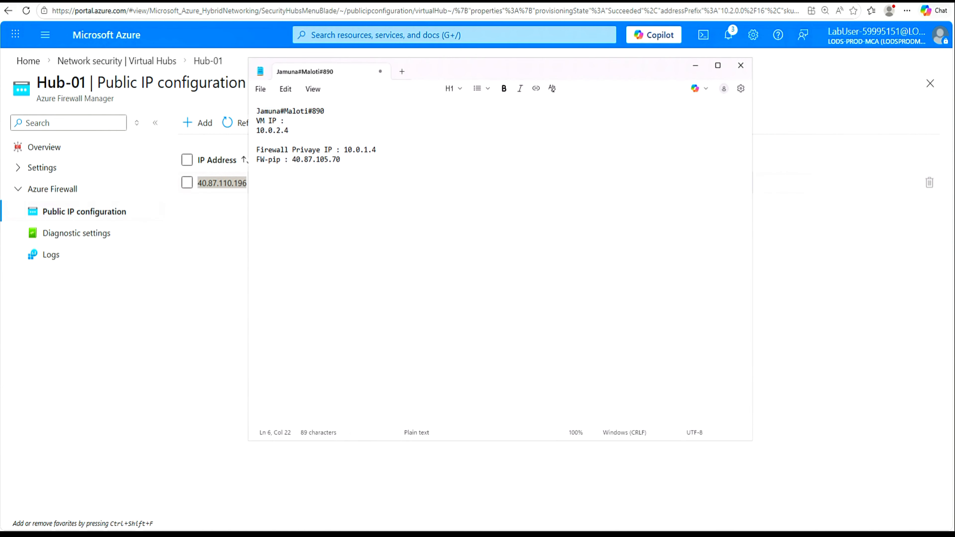
{"action": "key", "text": "Return"}
{"action": "key", "text": "Return"}
{"action": "type", "text": "Hub Public IP"}
{"action": "key", "text": "Return"}
{"action": "key", "text": "ctrl+v"}
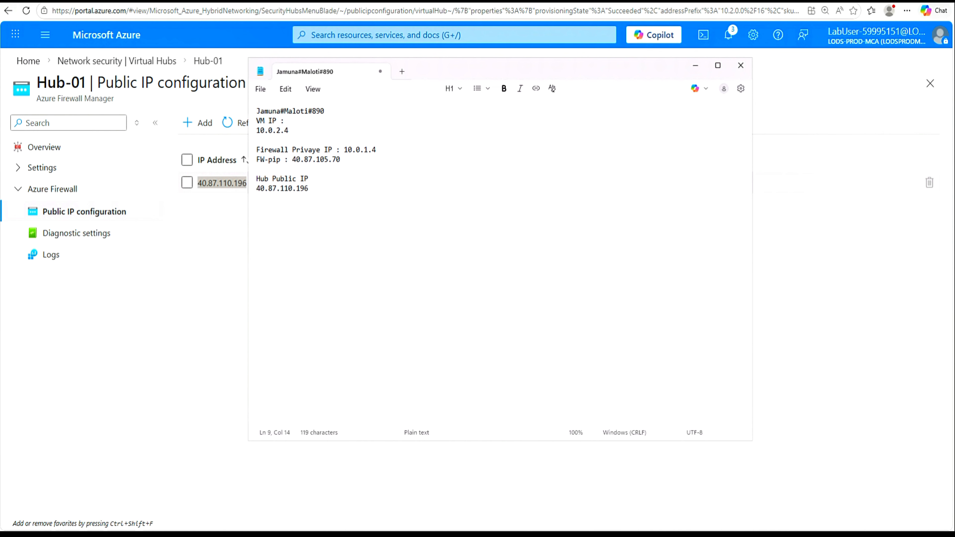
{"action": "left_click", "coordinate": [847, 326]}
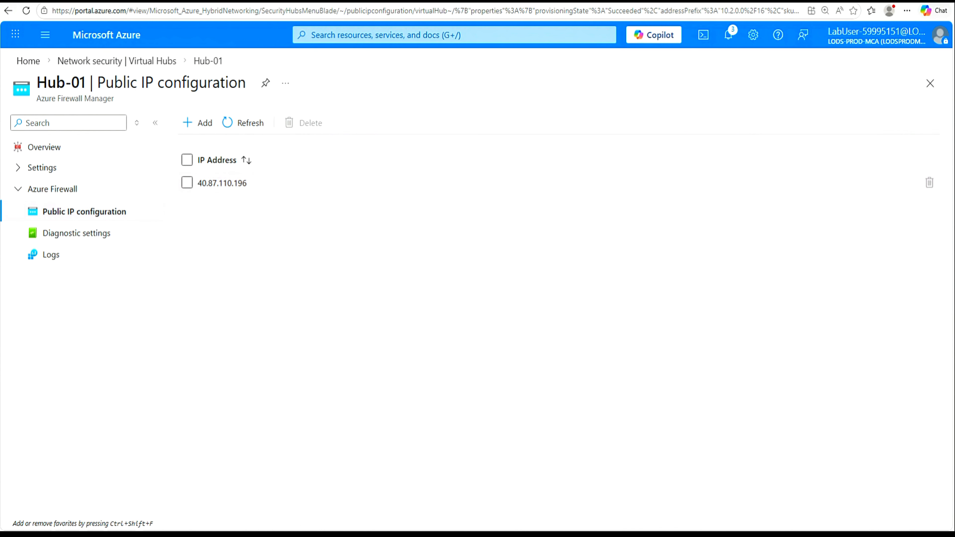
- Find the virtual WAN Vwan-01 and open its virtual network connections
{"action": "left_click", "coordinate": [376, 35]}
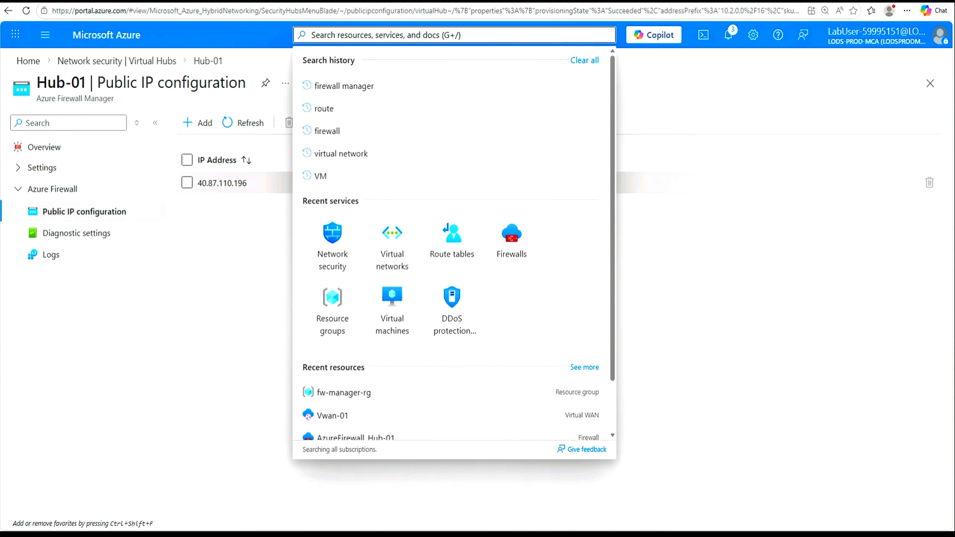
{"action": "type", "text": "Vwan-01"}
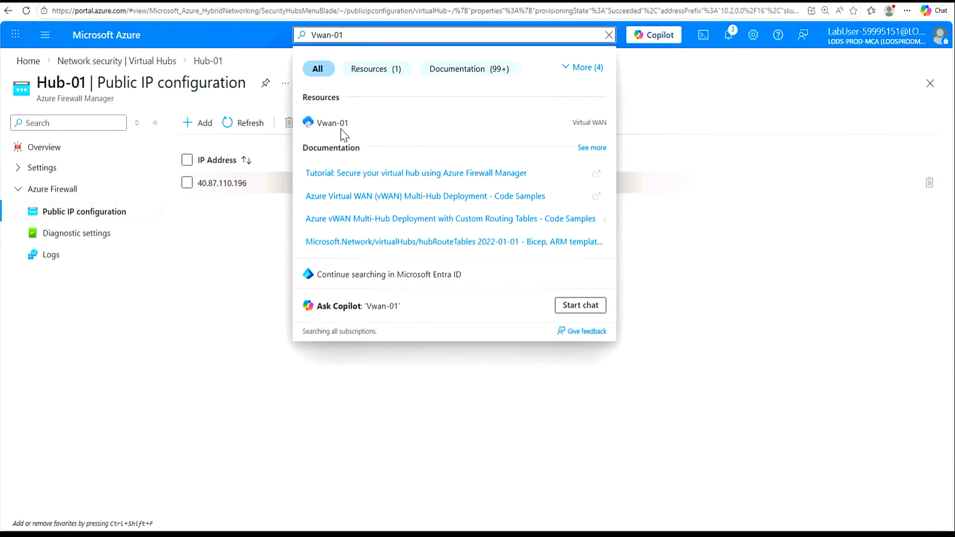
{"action": "left_click", "coordinate": [339, 125]}
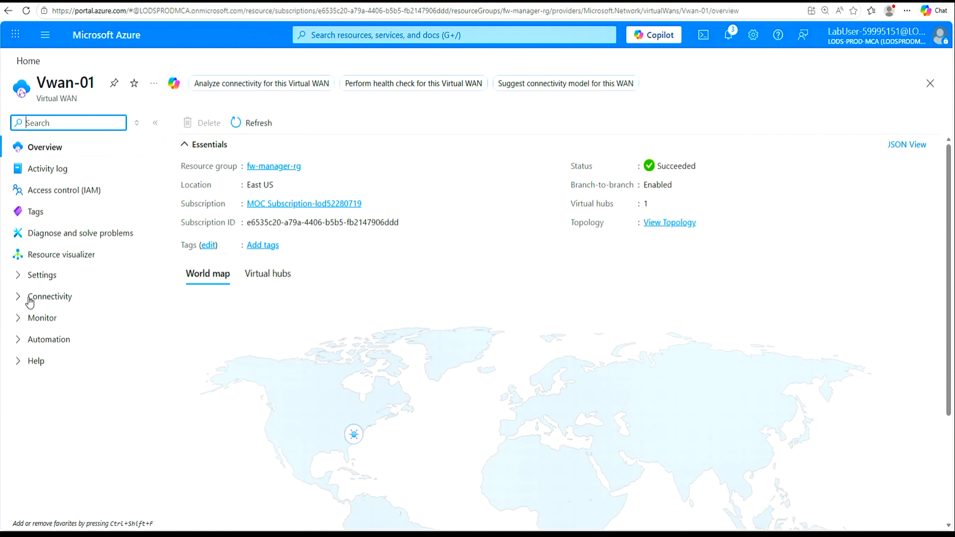
{"action": "left_click", "coordinate": [18, 297]}
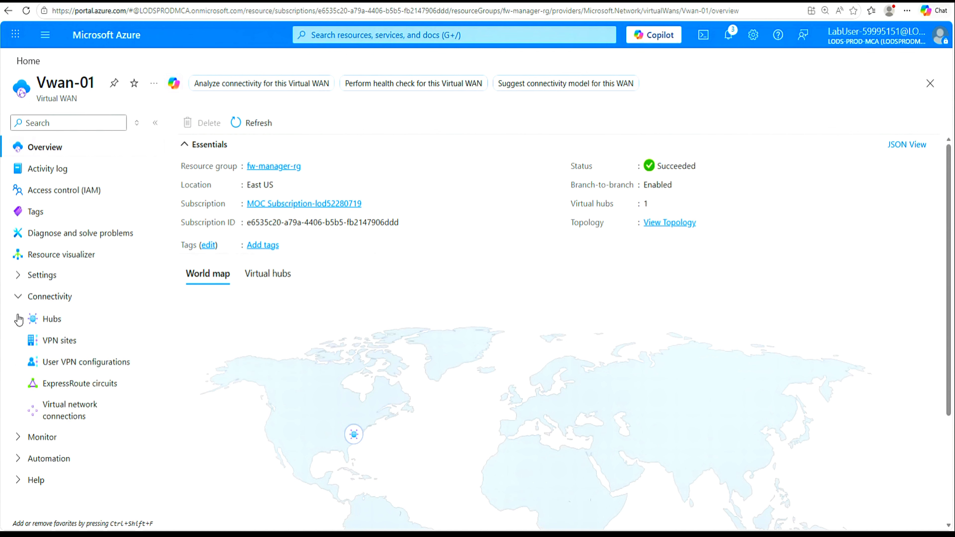
{"action": "left_click", "coordinate": [55, 415]}
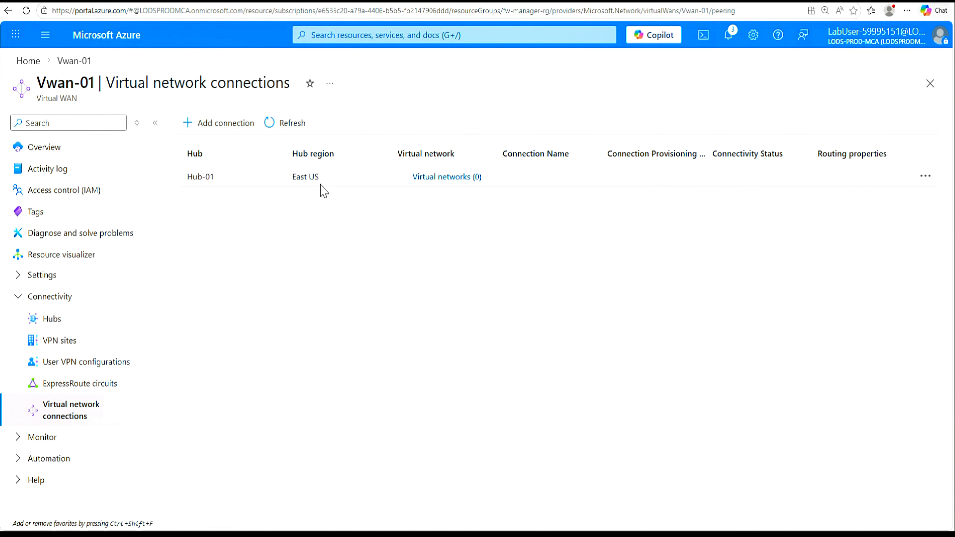
- Create connection hub-spoke-01 from Hub-01 to virtual network Spoke-01 in resource group fw-manager-rg, and expand the hub's network list to check it
{"action": "left_click", "coordinate": [224, 129]}
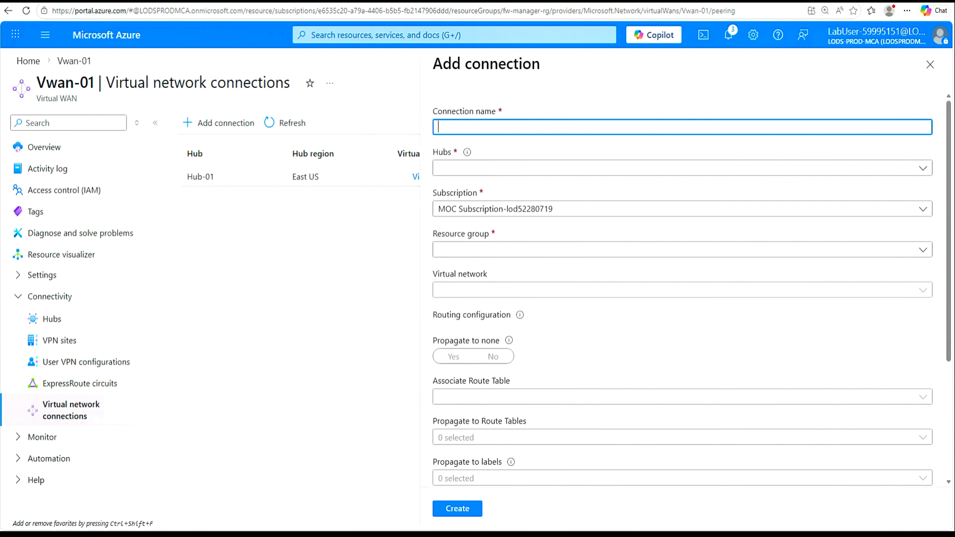
{"action": "type", "text": "hub-spoke-01"}
{"action": "left_click", "coordinate": [923, 169]}
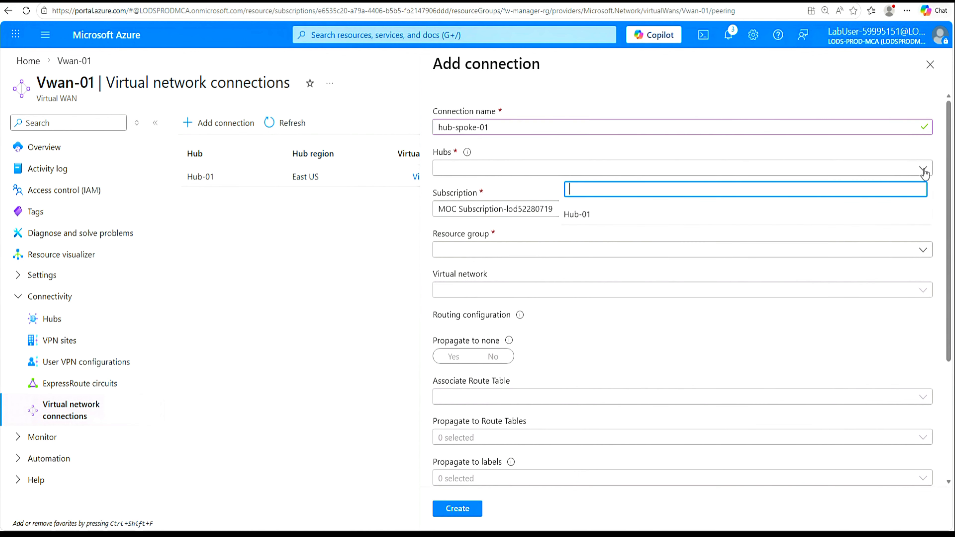
{"action": "left_click", "coordinate": [637, 222]}
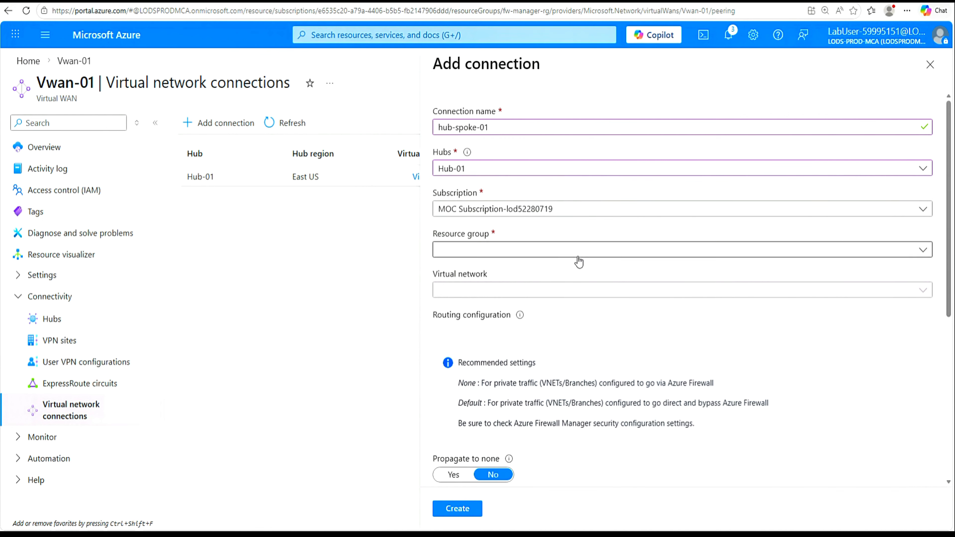
{"action": "left_click", "coordinate": [915, 253]}
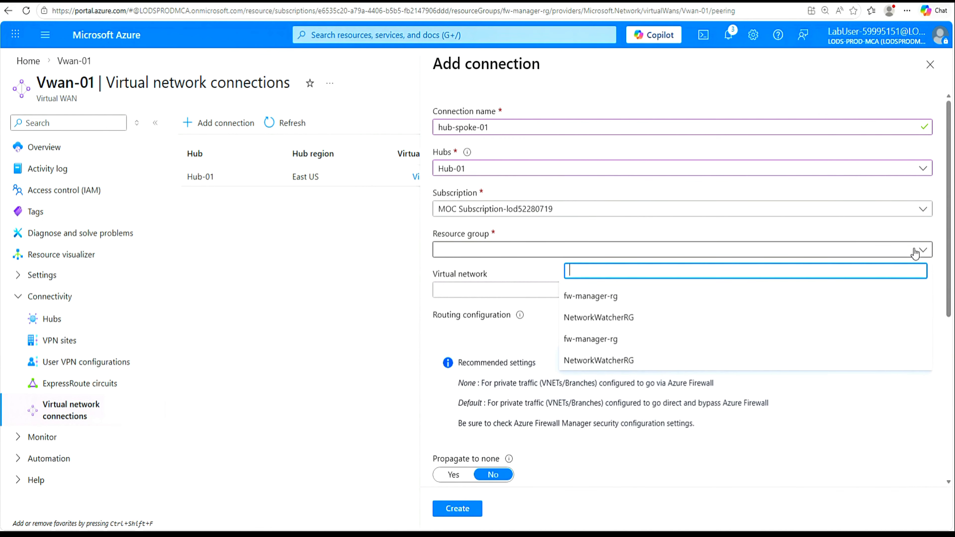
{"action": "left_click", "coordinate": [578, 298]}
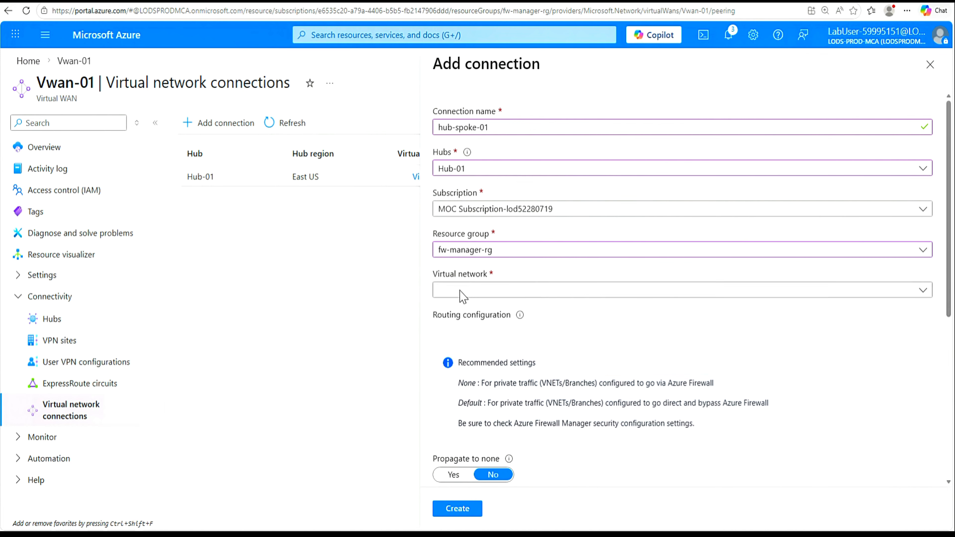
{"action": "left_click", "coordinate": [922, 294]}
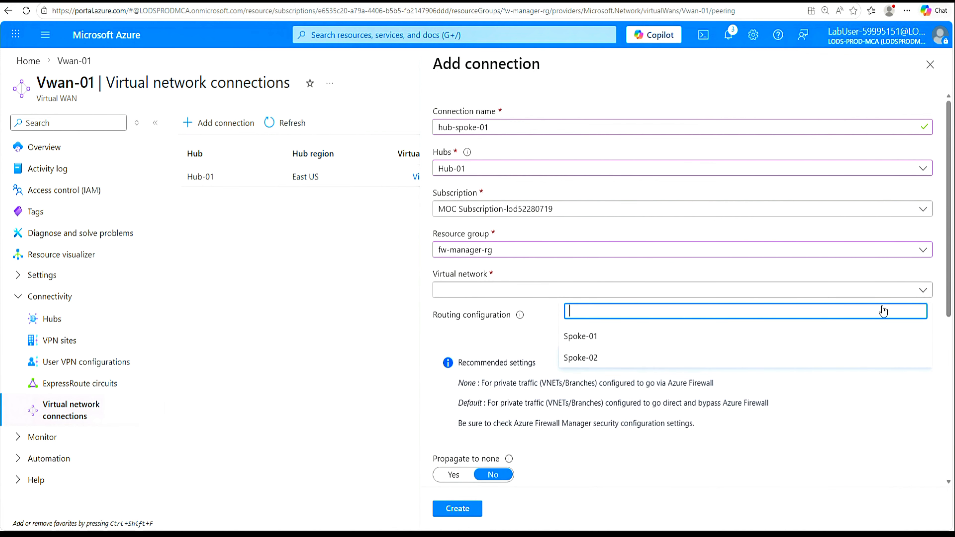
{"action": "left_click", "coordinate": [590, 344]}
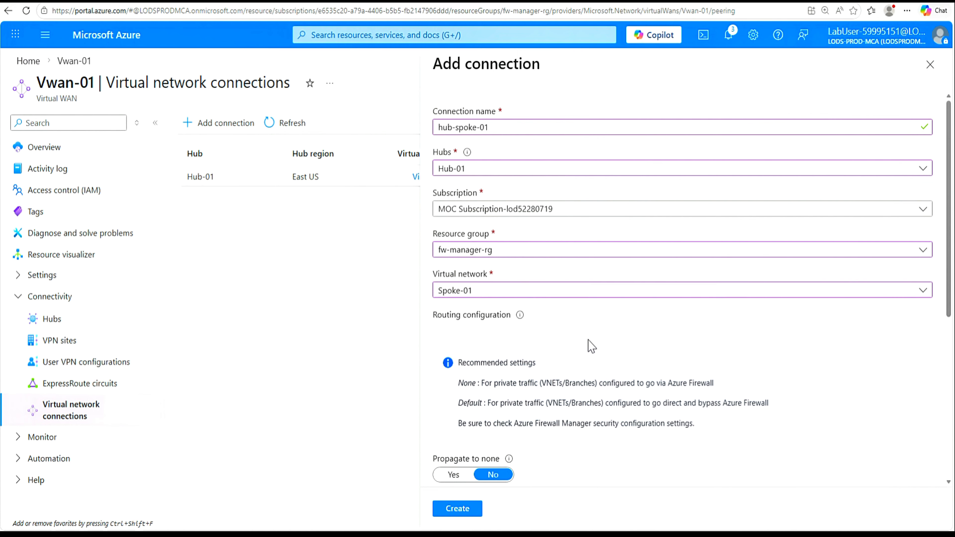
{"action": "left_click", "coordinate": [458, 510]}
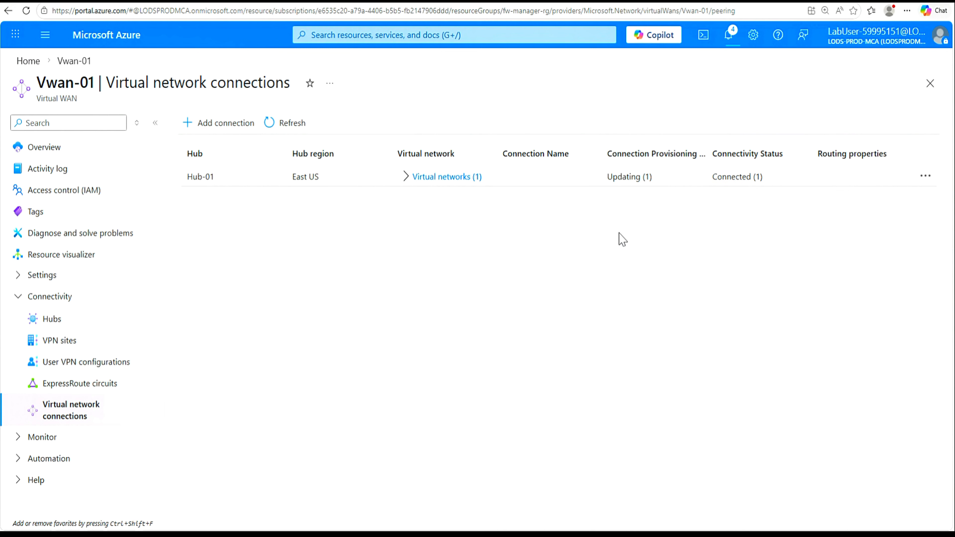
{"action": "left_click", "coordinate": [406, 176]}
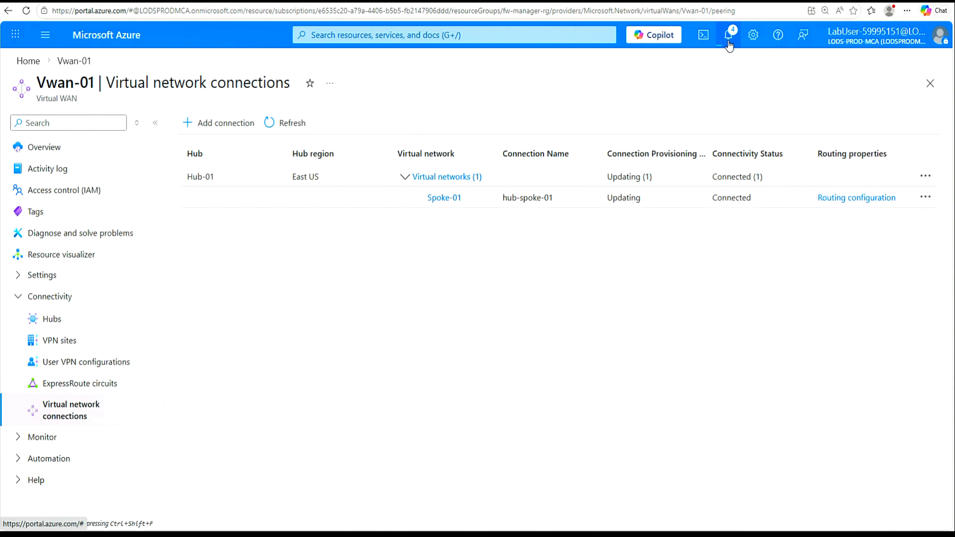
- Create connection hub-spoke-02 from Hub-01 to virtual network Spoke-02 in resource group fw-manager-rg
{"action": "left_click", "coordinate": [222, 126]}
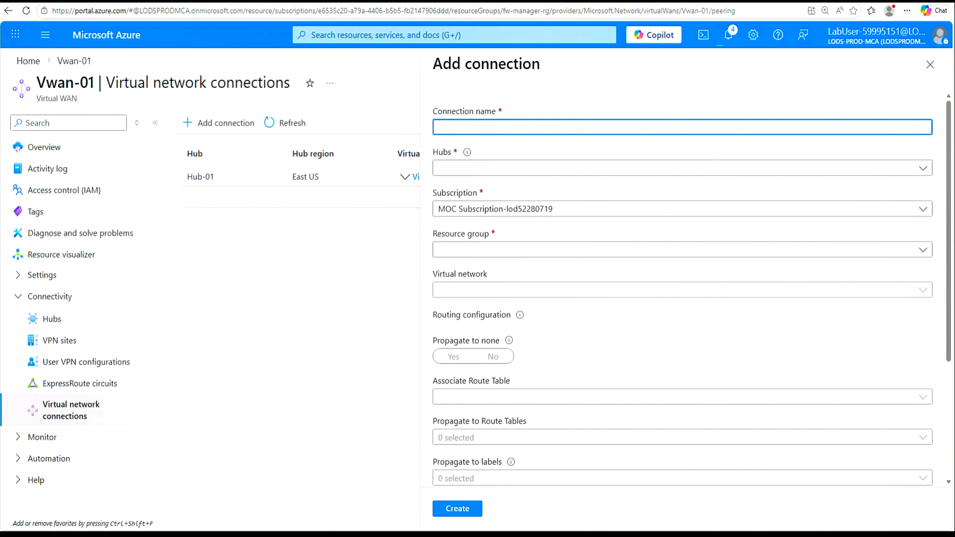
{"action": "key", "text": "ctrl+v"}
{"action": "left_click", "coordinate": [922, 168]}
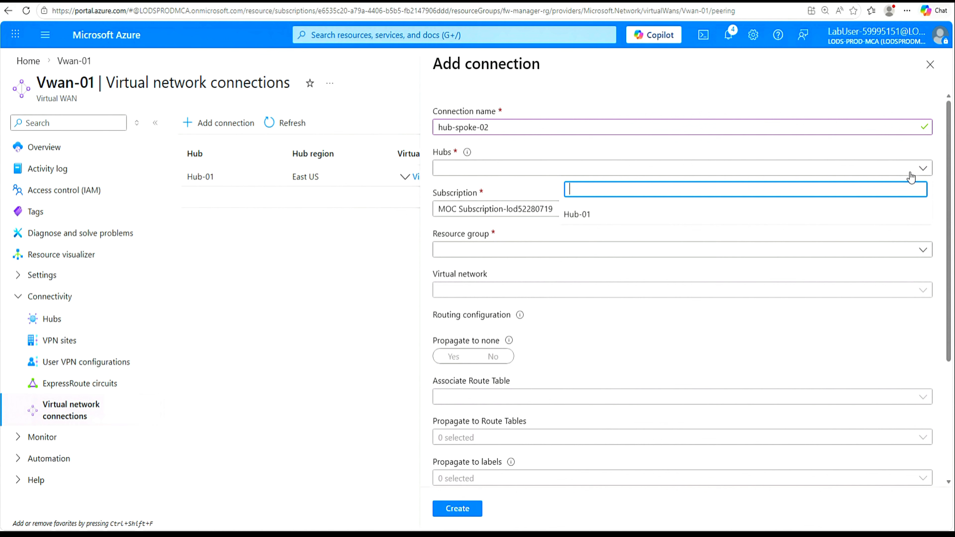
{"action": "left_click", "coordinate": [585, 223]}
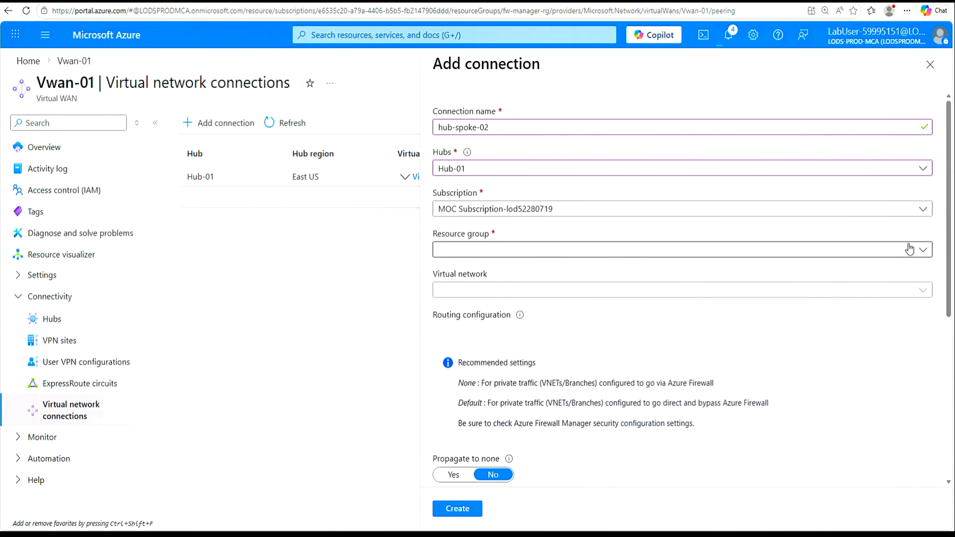
{"action": "left_click", "coordinate": [923, 250]}
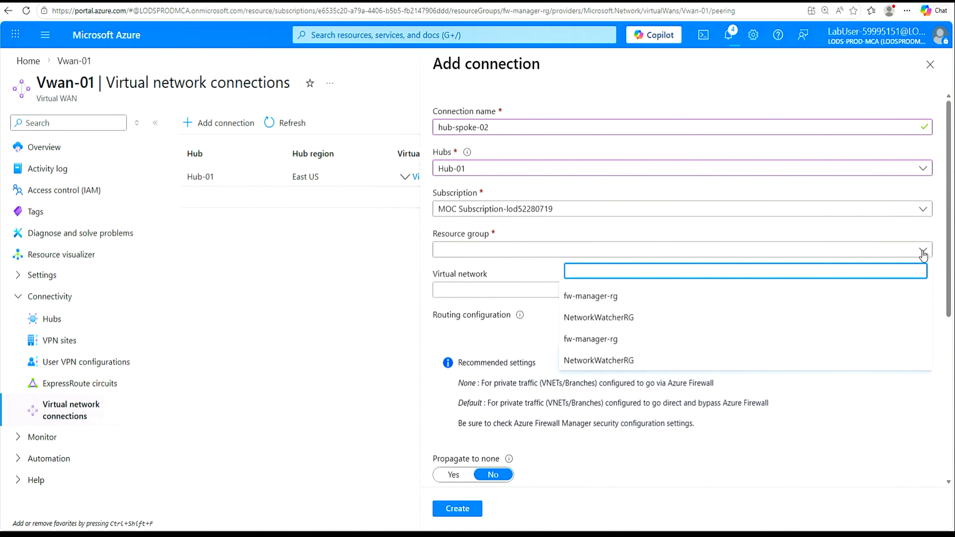
{"action": "left_click", "coordinate": [616, 298]}
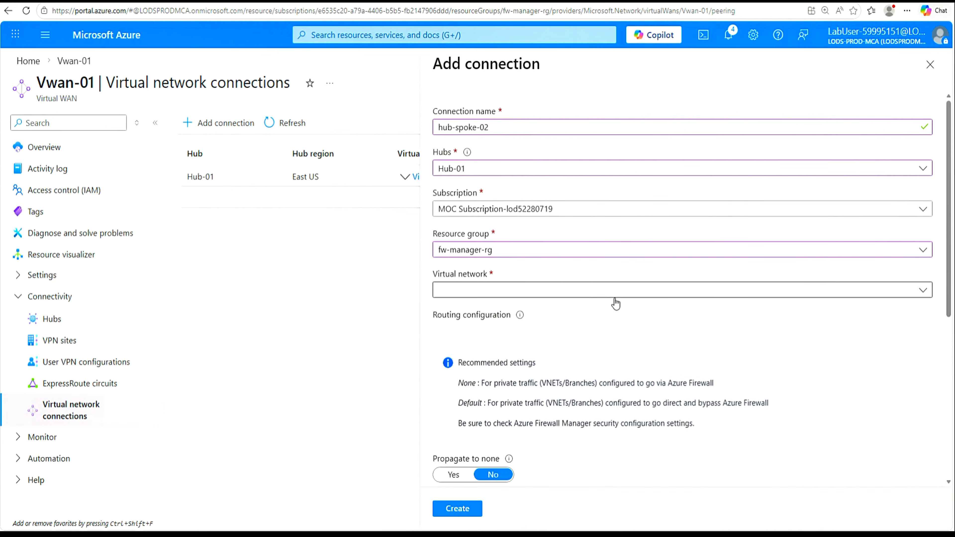
{"action": "left_click", "coordinate": [924, 297]}
{"action": "left_click", "coordinate": [601, 362]}
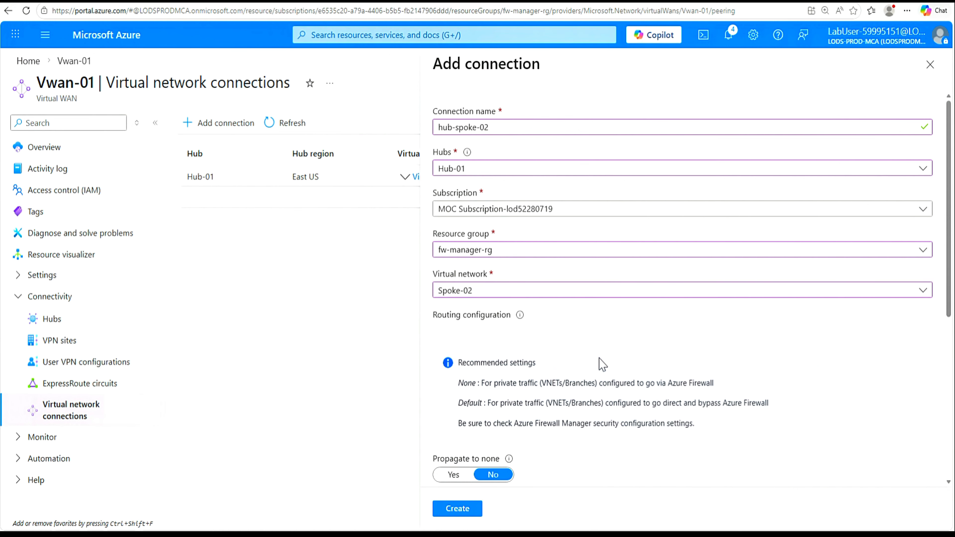
{"action": "left_click", "coordinate": [451, 514]}
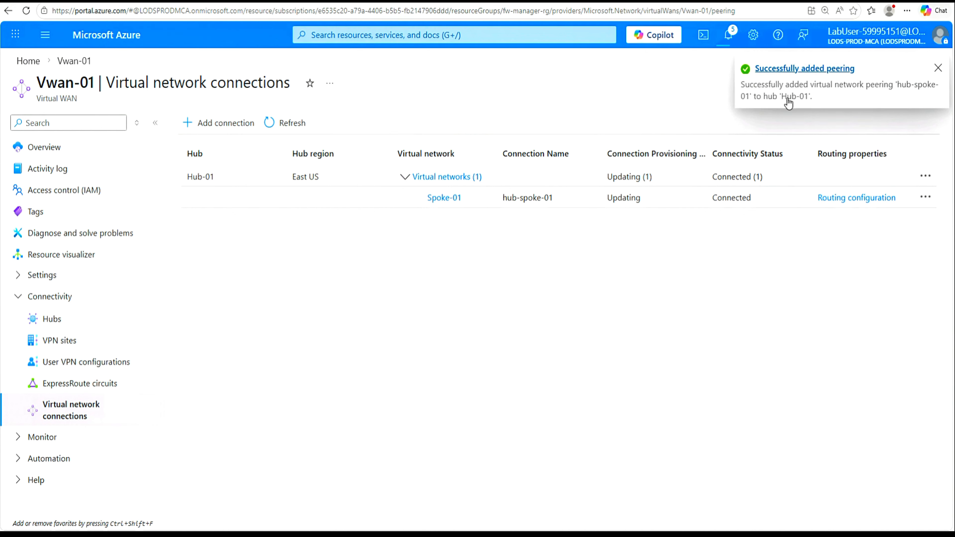
- Refresh the virtual network connections, expand Hub-01's network list, and widen the Connection Provisioning Status column to check both spokes
{"action": "left_click", "coordinate": [273, 124]}
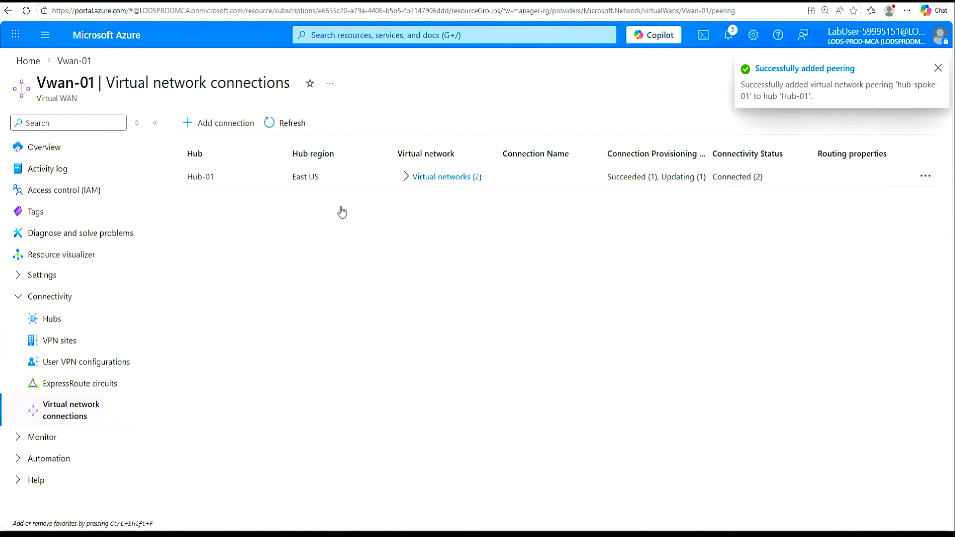
{"action": "left_click", "coordinate": [408, 181]}
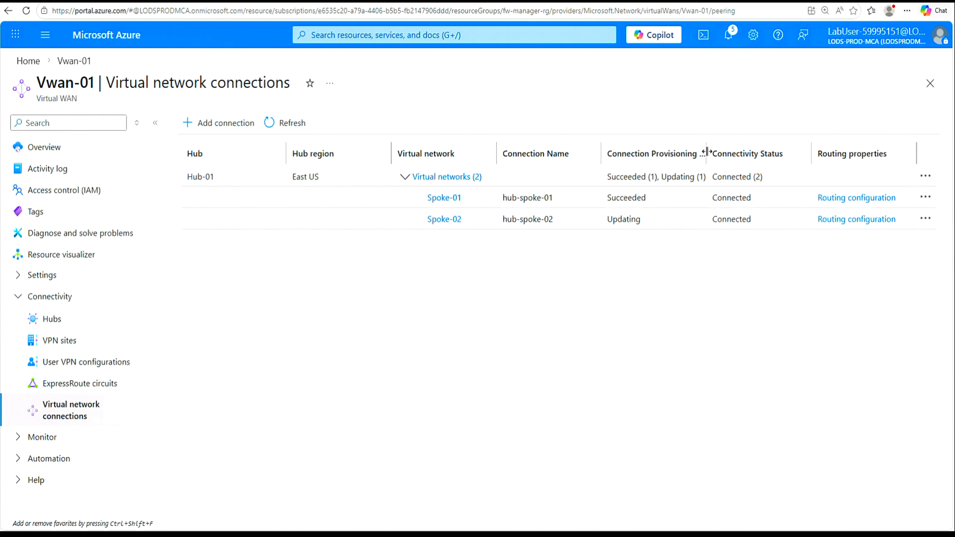
{"action": "left_click_drag", "start_coordinate": [707, 151], "coordinate": [751, 155]}
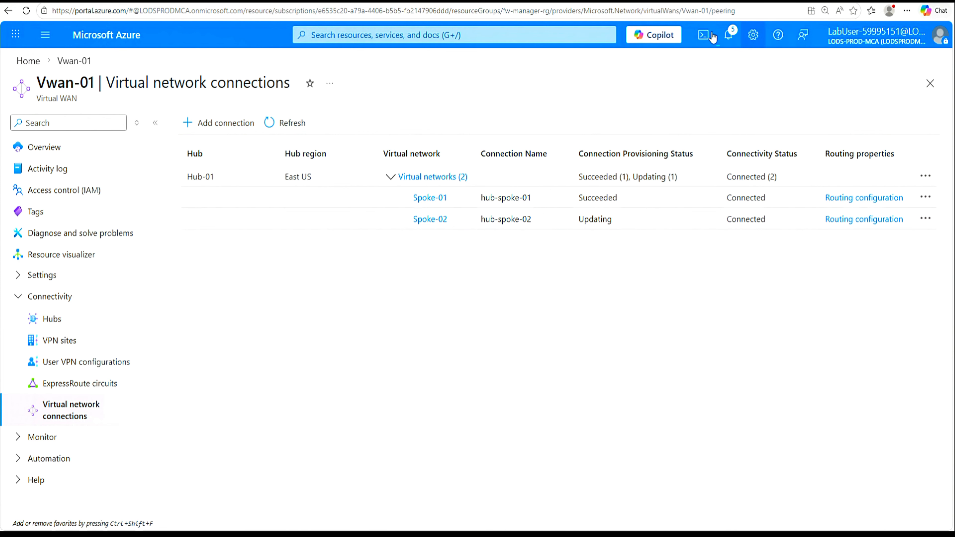
- Start a Cloud Shell PowerShell session, enlarge its pane, and clear the terminal output
{"action": "left_click", "coordinate": [703, 36]}
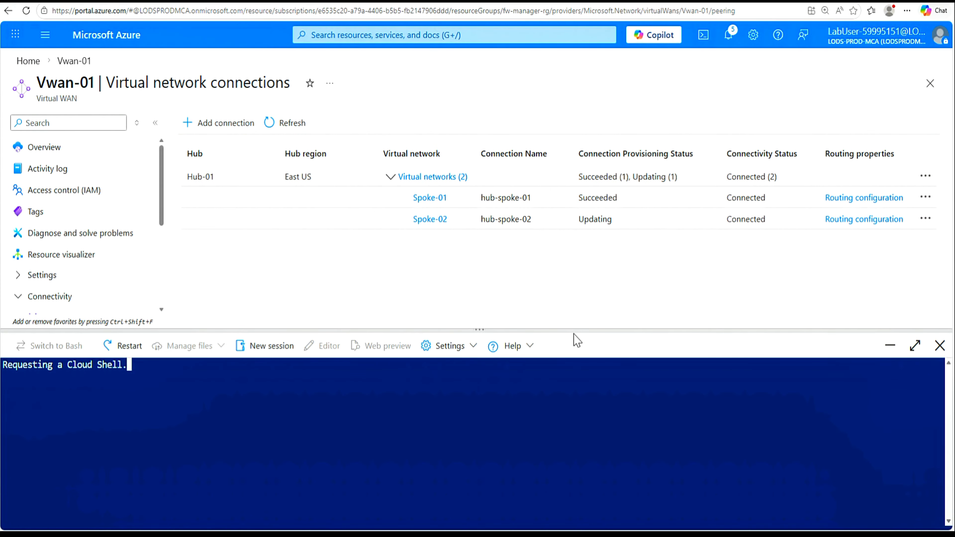
{"action": "left_click_drag", "start_coordinate": [577, 331], "coordinate": [589, 281]}
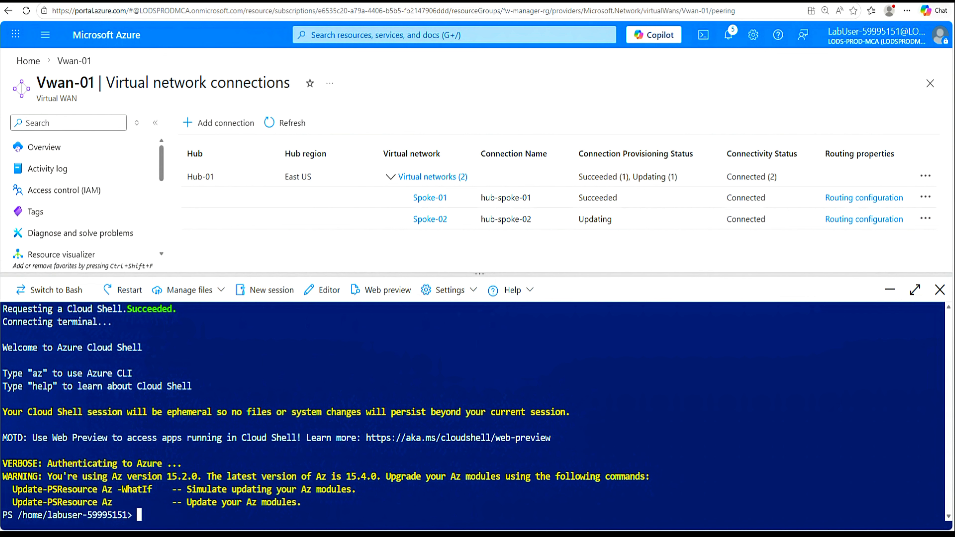
{"action": "type", "text": "clear"}
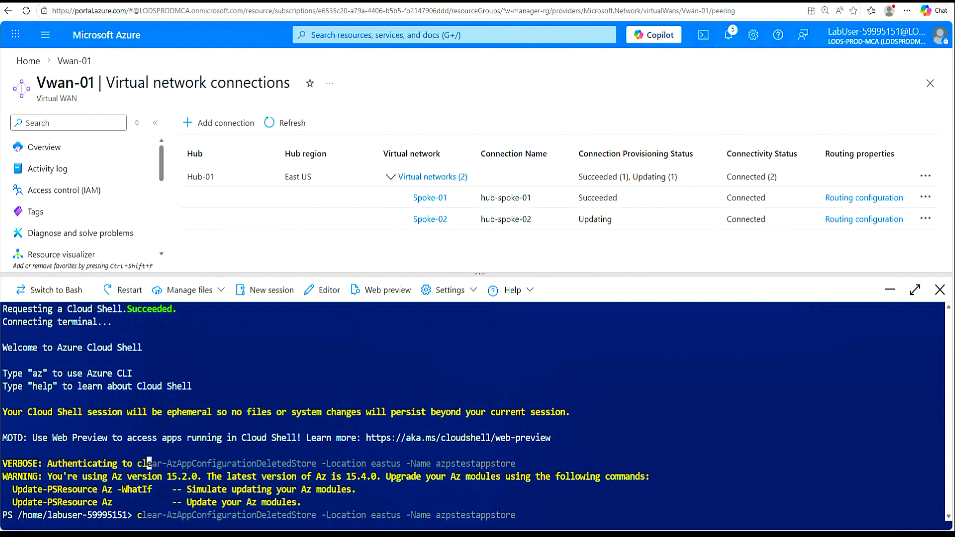
{"action": "key", "text": "Return"}
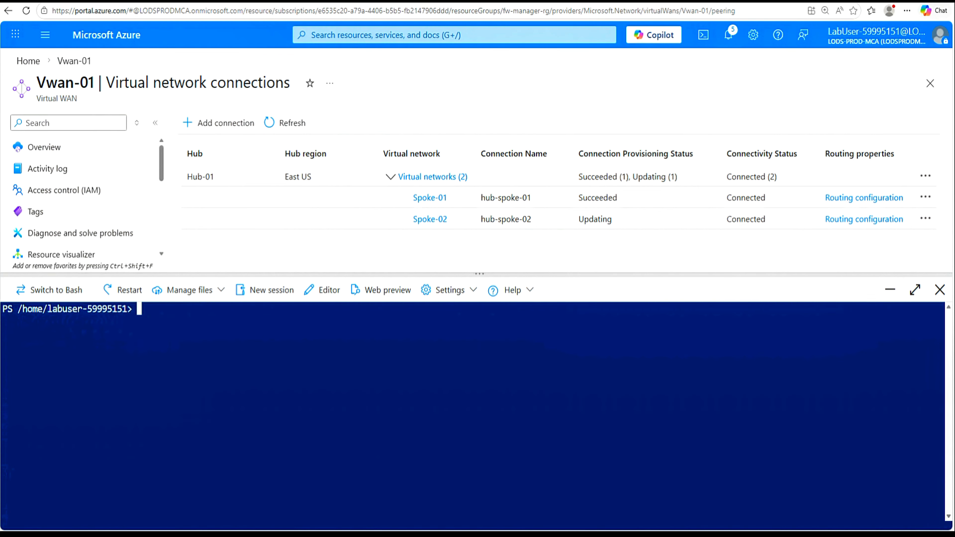
- Upload FirewallManager.json and FirewallManager.parameters.json from the M06 folder to Cloud Shell, and list the directory with ls
{"action": "left_click", "coordinate": [221, 291]}
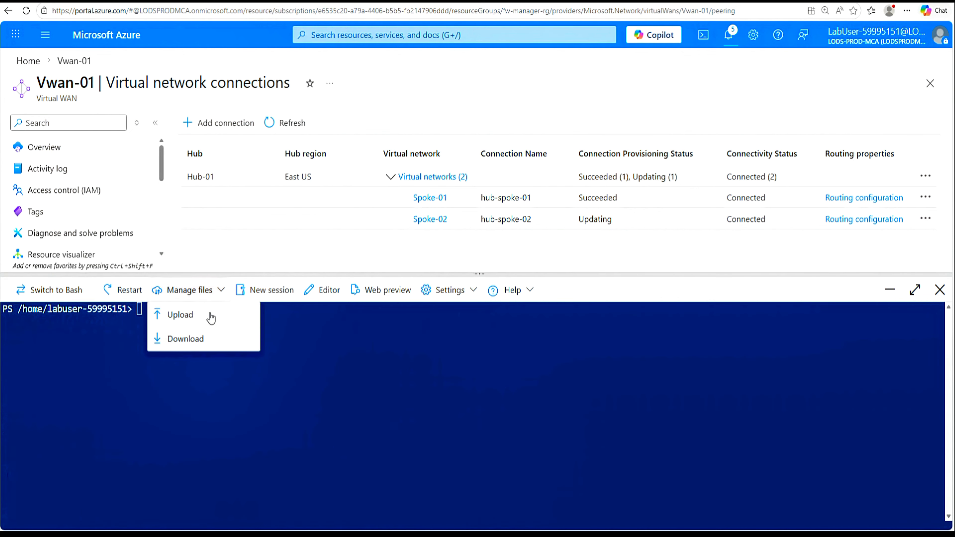
{"action": "left_click", "coordinate": [191, 316]}
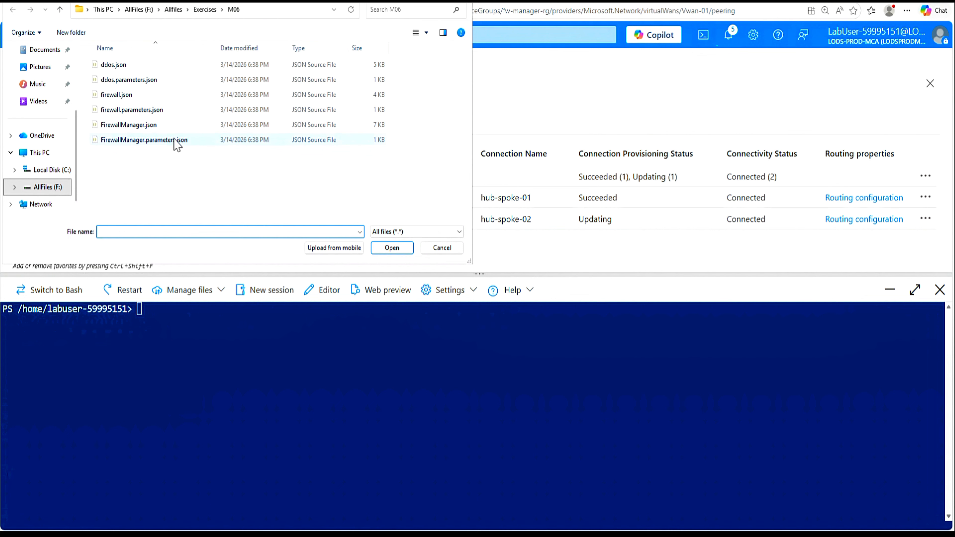
{"action": "left_click", "coordinate": [137, 127]}
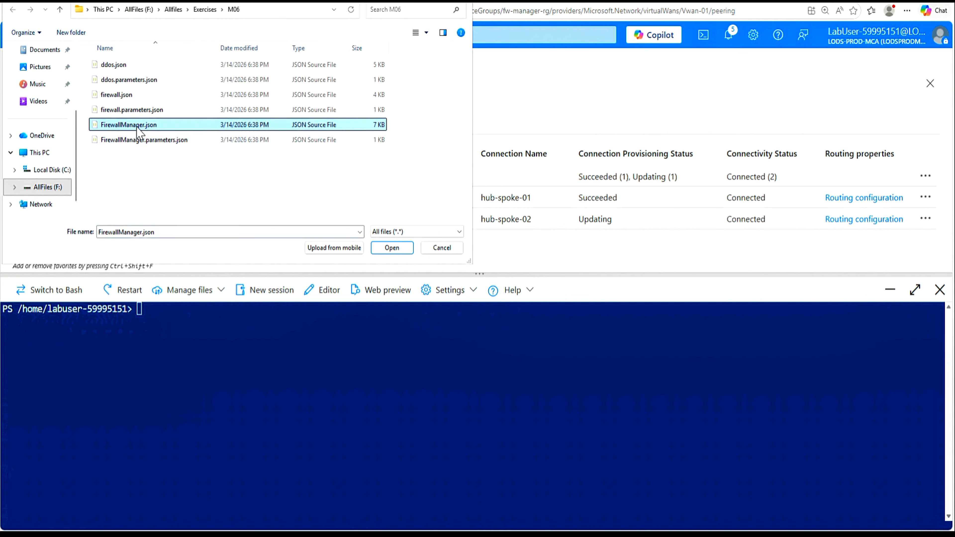
{"action": "left_click", "coordinate": [150, 143], "text": "ctrl"}
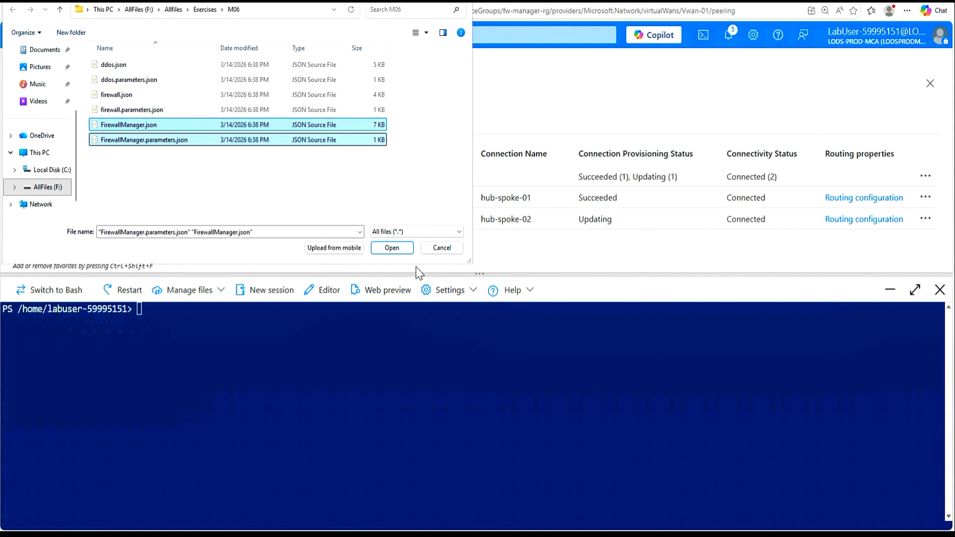
{"action": "left_click", "coordinate": [391, 249]}
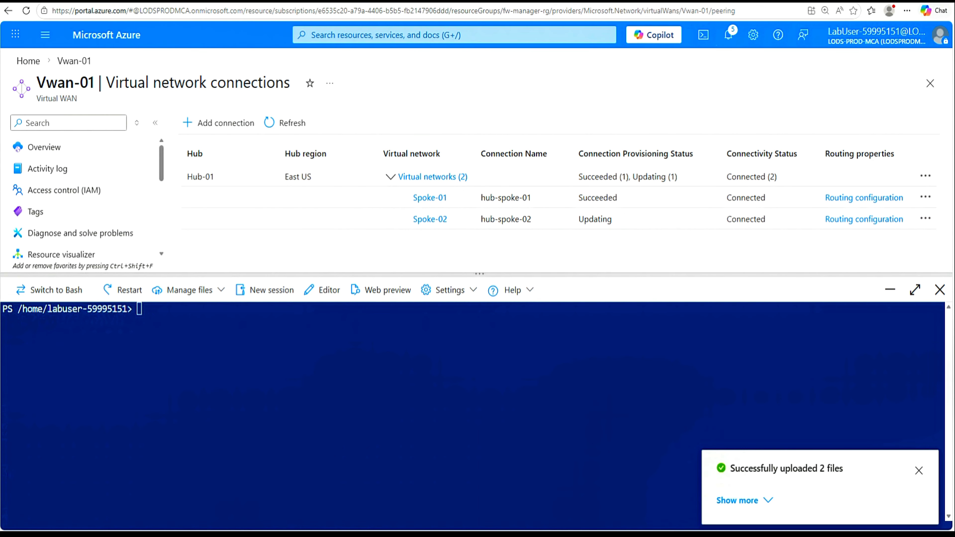
{"action": "left_click", "coordinate": [919, 472]}
{"action": "left_click", "coordinate": [140, 310]}
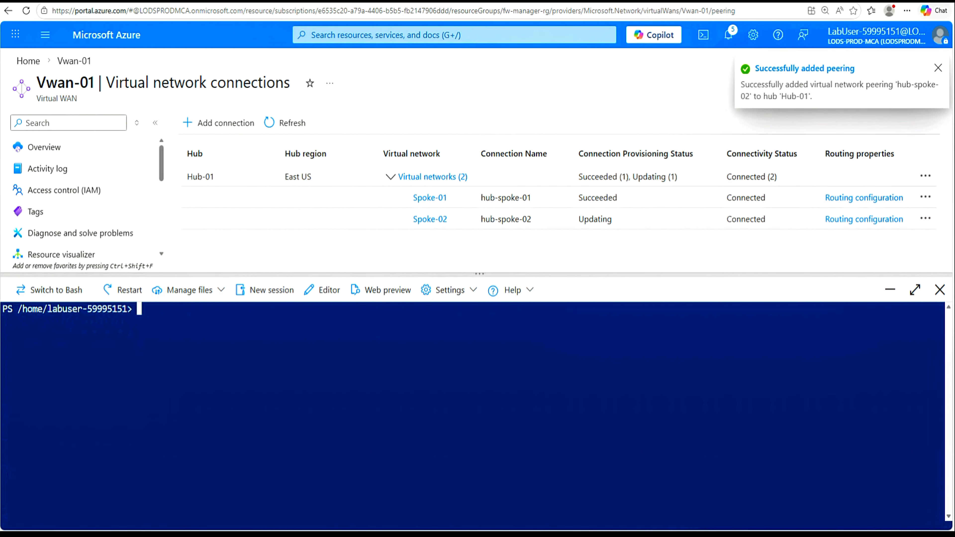
{"action": "type", "text": "ls"}
{"action": "key", "text": "Return"}
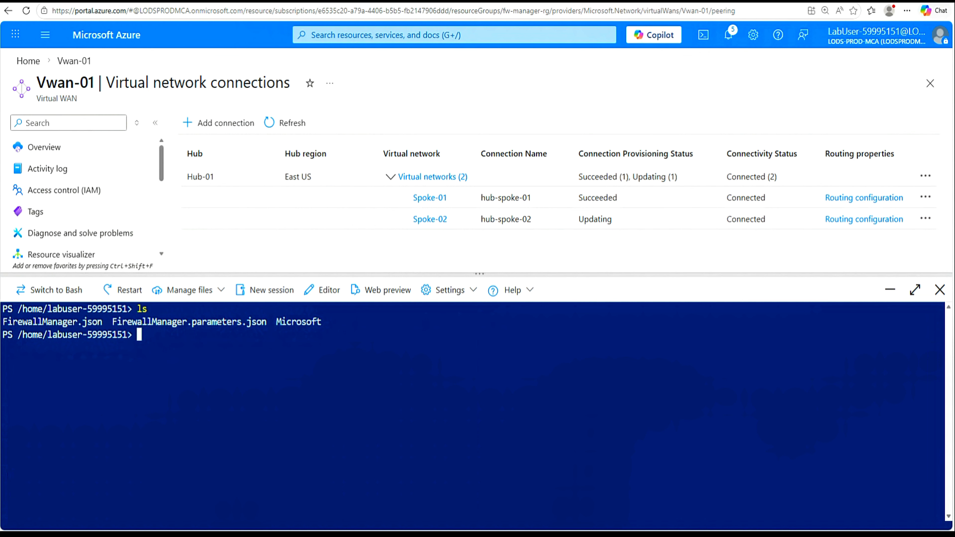
- Set $RGName to "fw-manager-rg" and enter a New-AzResourceGroupDeployment command using FirewallManager.json as template and FirewallManager.parameters.json as template parameter file
{"action": "type", "text": "$RGName = \"fw-manager-rg\""}
{"action": "key", "text": "Return"}
{"action": "key", "text": "Return"}
{"action": "type", "text": "New-AzRes"}
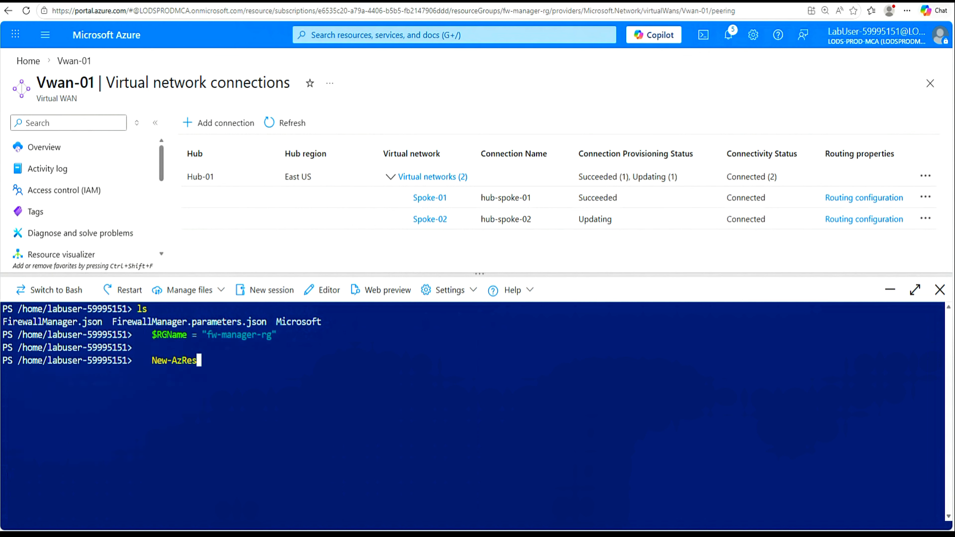
{"action": "type", "text": "ourceGroupDeployment -ResourceGroupName $RGName -TemplateFile FirewallManager.json -T"}
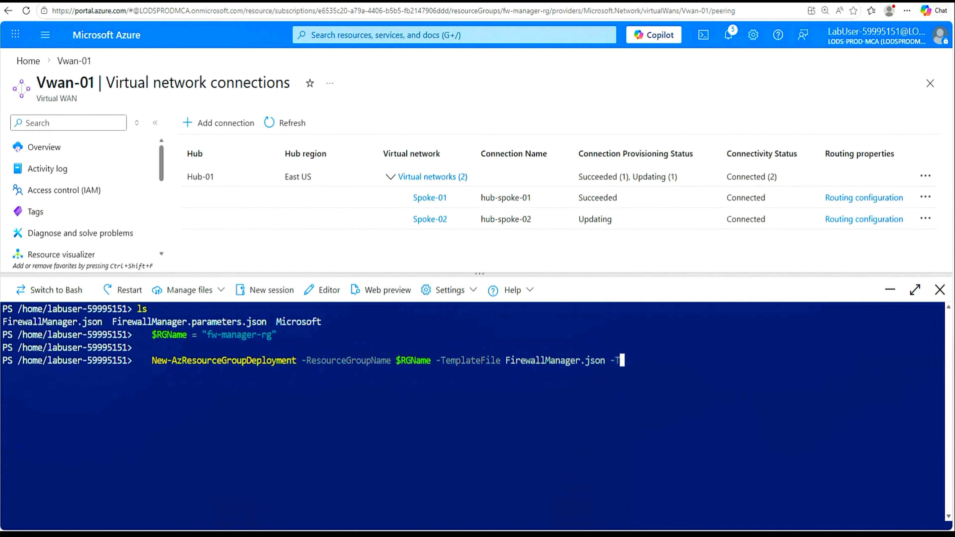
{"action": "type", "text": "emplateParameterFile FirewallManager.parameters.json"}
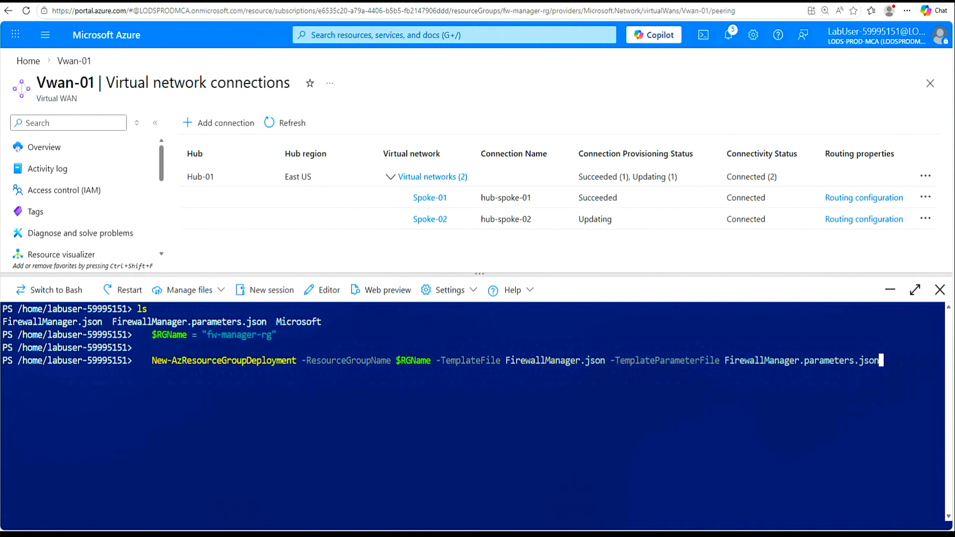
- Copy the admin password from the first line of the Notepad notes and return to Cloud Shell
{"action": "mouse_move", "coordinate": [557, 525]}
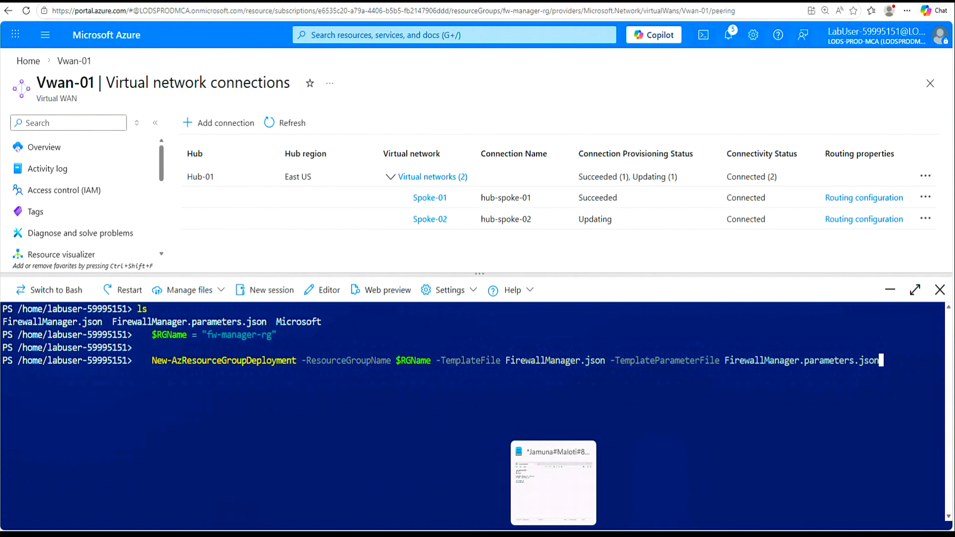
{"action": "left_click", "coordinate": [553, 506]}
{"action": "left_click_drag", "start_coordinate": [325, 112], "coordinate": [256, 111]}
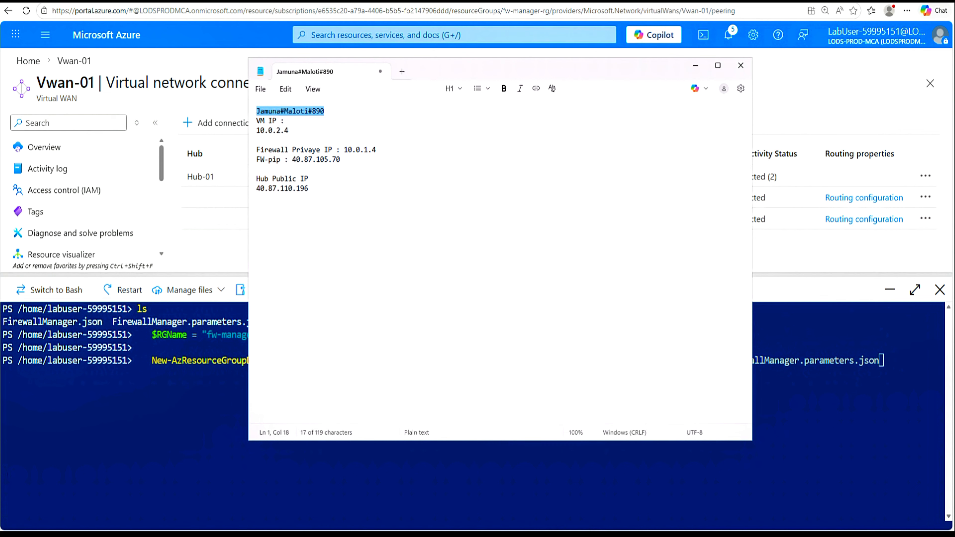
{"action": "right_click", "coordinate": [289, 117]}
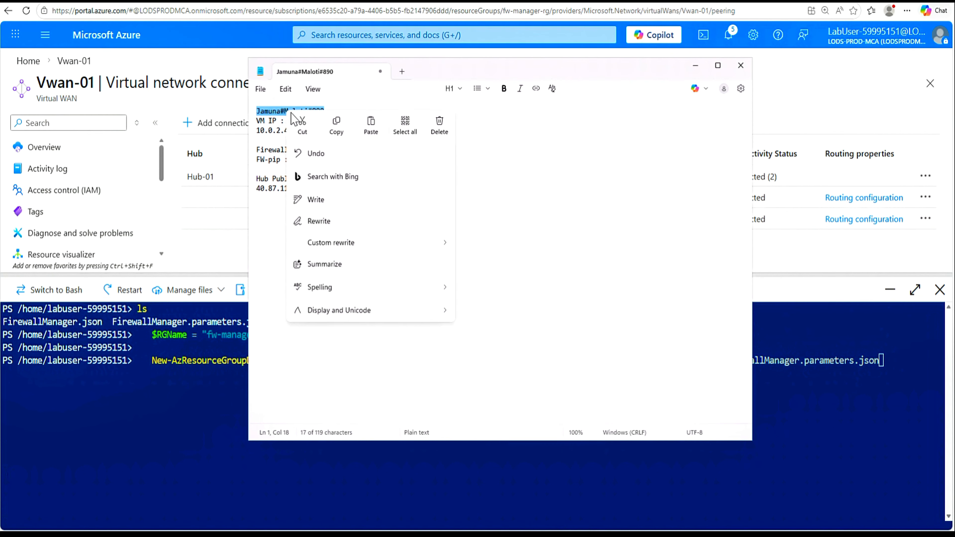
{"action": "left_click", "coordinate": [336, 132]}
{"action": "key", "text": "alt+Tab"}
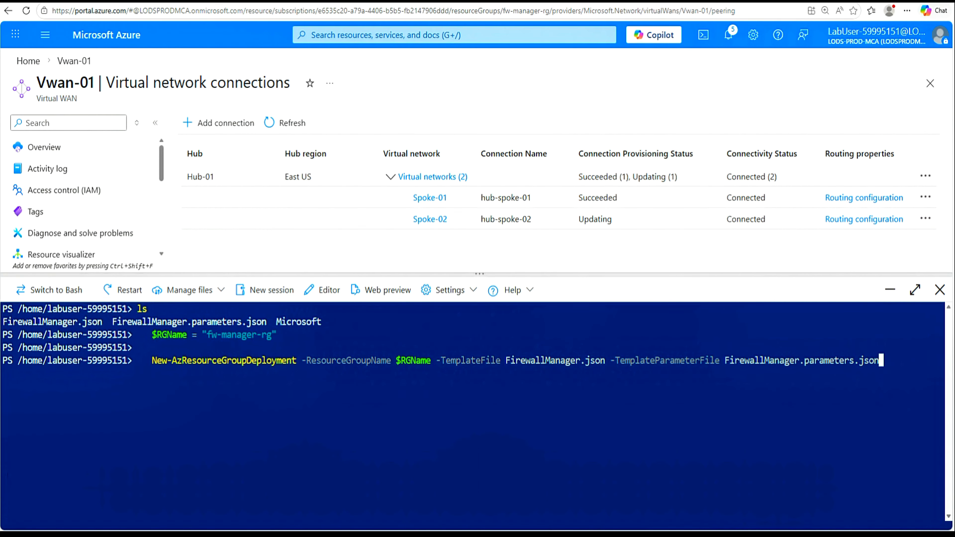
- Run the deployment, supply the copied password for adminPassword, and check the two VM names in the output
{"action": "key", "text": "Return"}
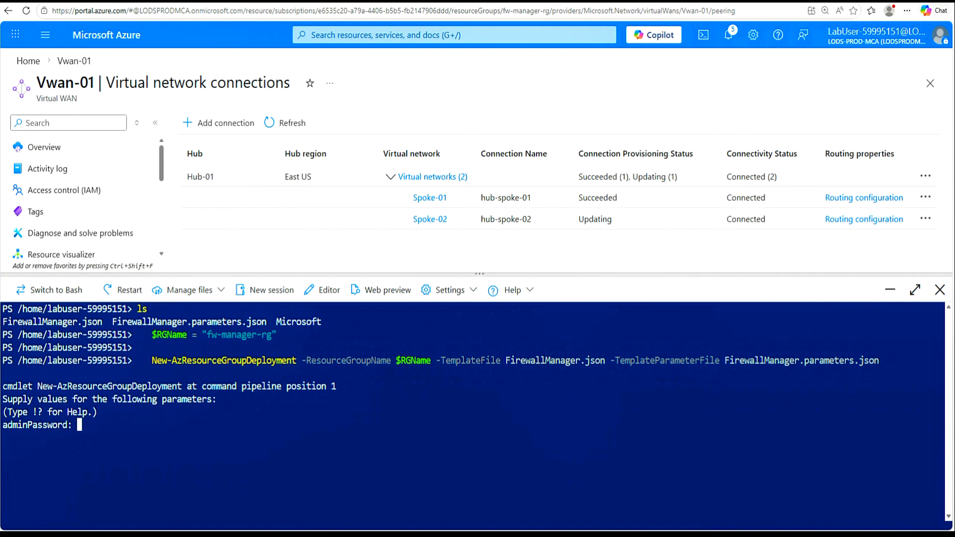
{"action": "right_click", "coordinate": [394, 414]}
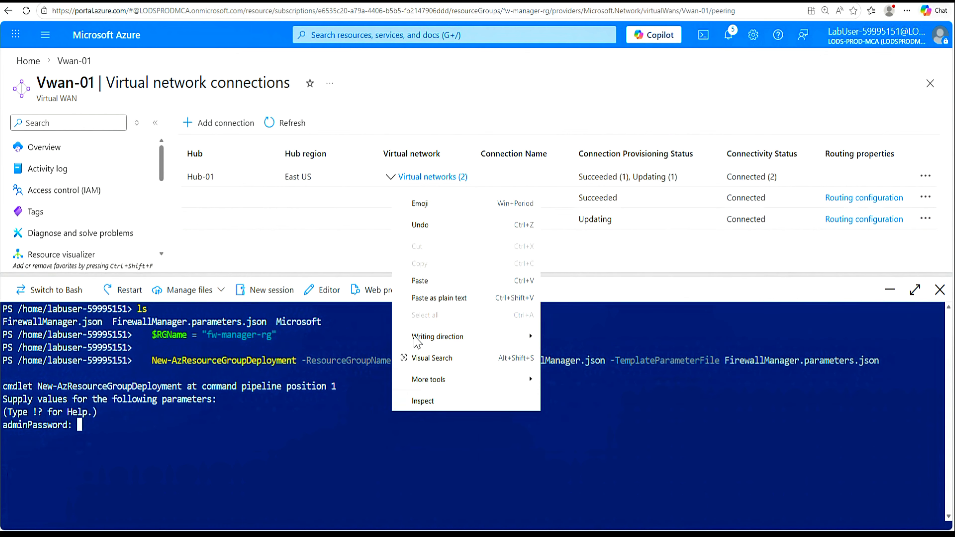
{"action": "left_click", "coordinate": [425, 281]}
{"action": "key", "text": "Return"}
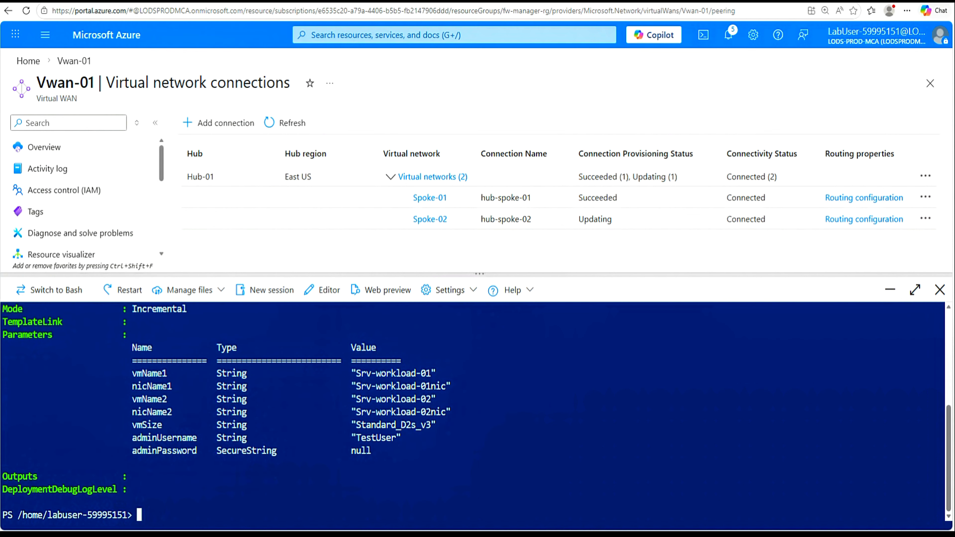
{"action": "left_click_drag", "start_coordinate": [352, 373], "coordinate": [401, 373]}
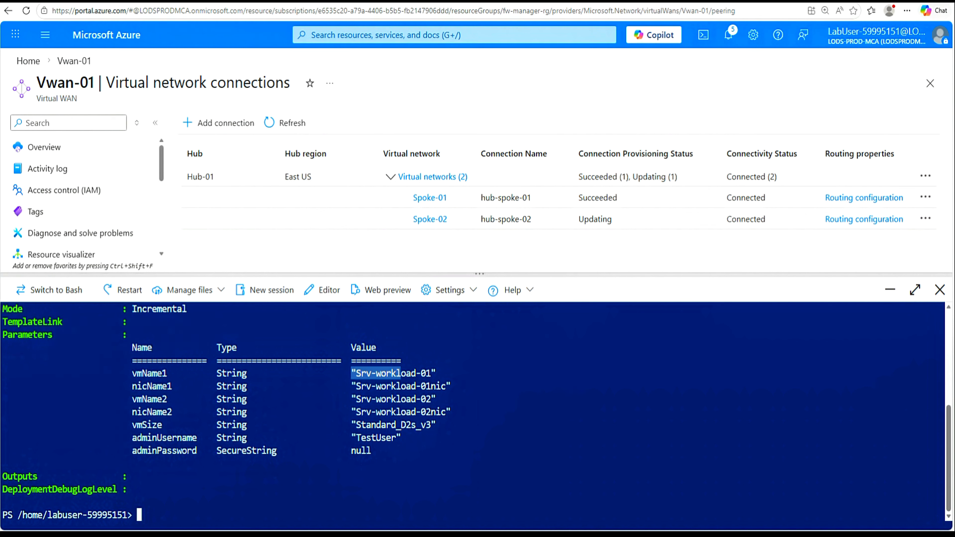
{"action": "left_click_drag", "start_coordinate": [352, 398], "coordinate": [436, 399]}
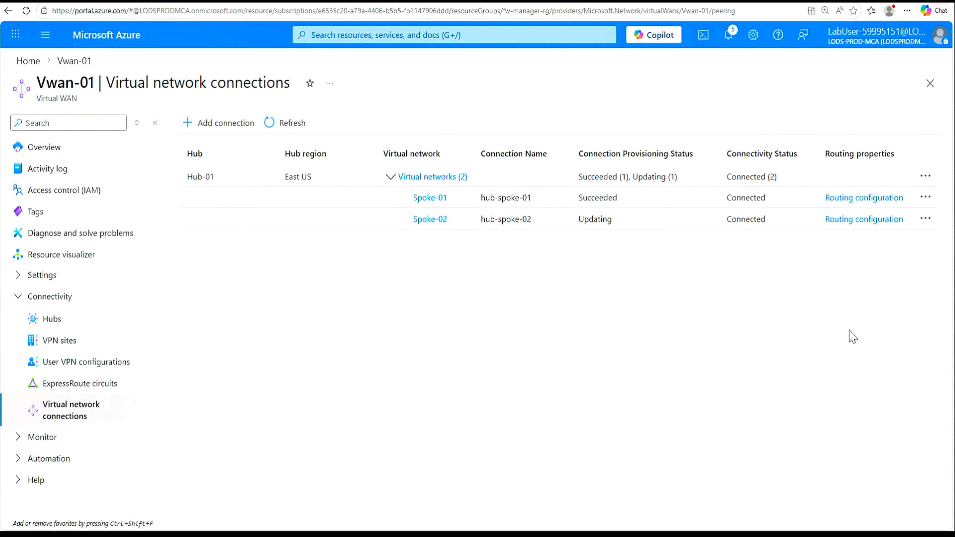
- Refresh Vwan-01's virtual network connections and expand Hub-01's list to recheck the provisioning status of both spoke connections
{"action": "left_click", "coordinate": [283, 124]}
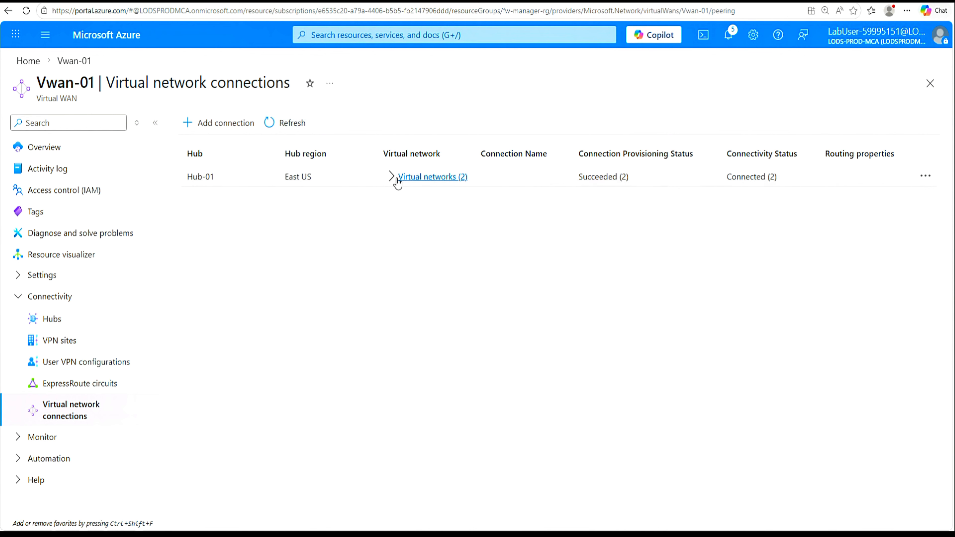
{"action": "left_click", "coordinate": [392, 180]}
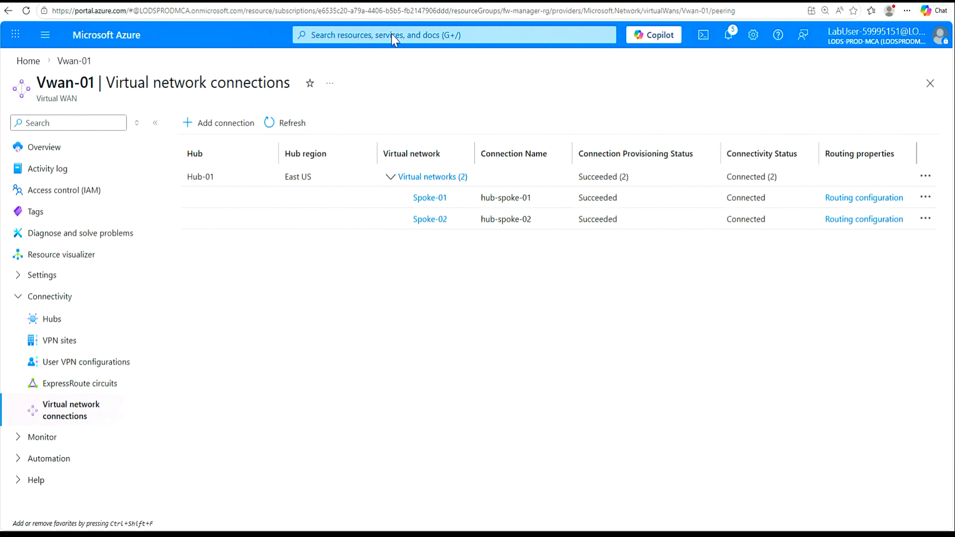
- Open the Srv-workload-01 virtual machine, collapse the side lists and review its overview properties
{"action": "left_click", "coordinate": [413, 35]}
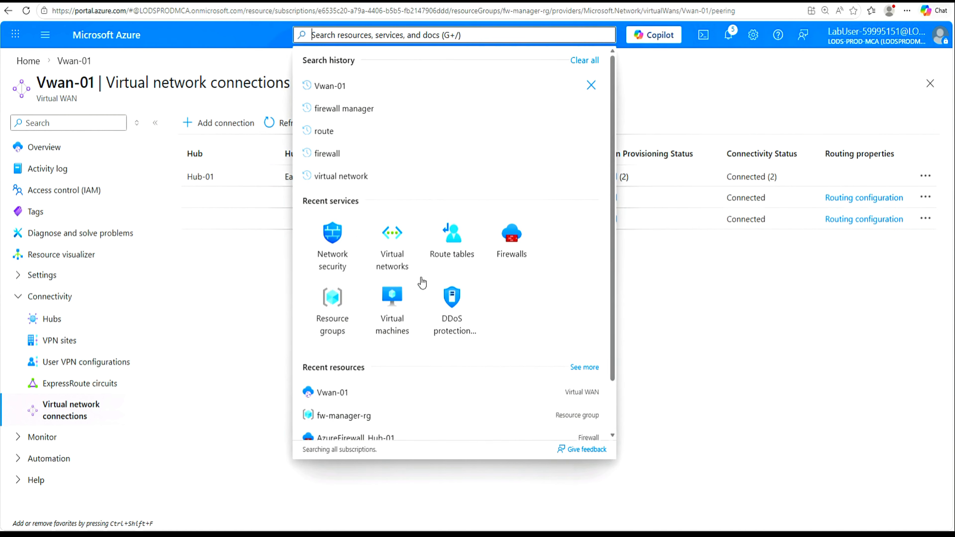
{"action": "left_click", "coordinate": [394, 321]}
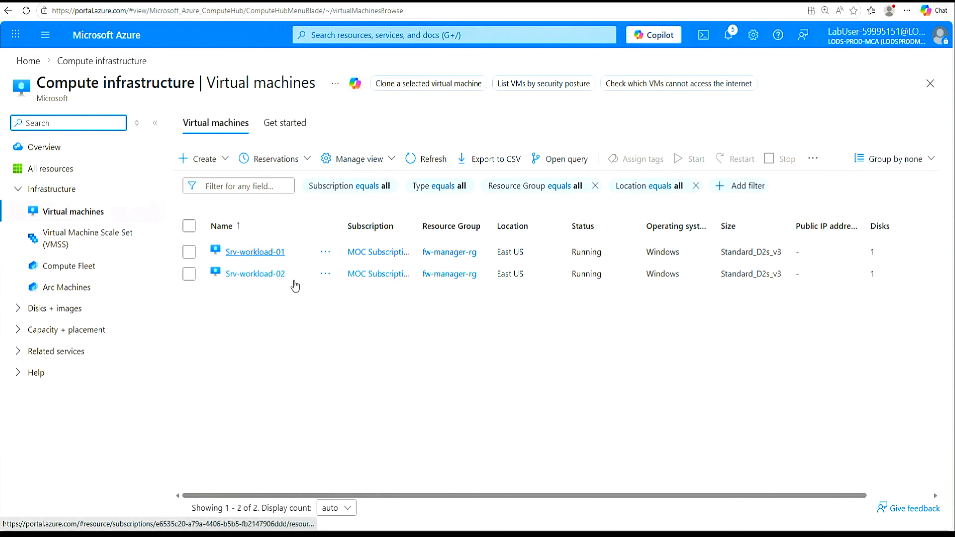
{"action": "left_click", "coordinate": [258, 252]}
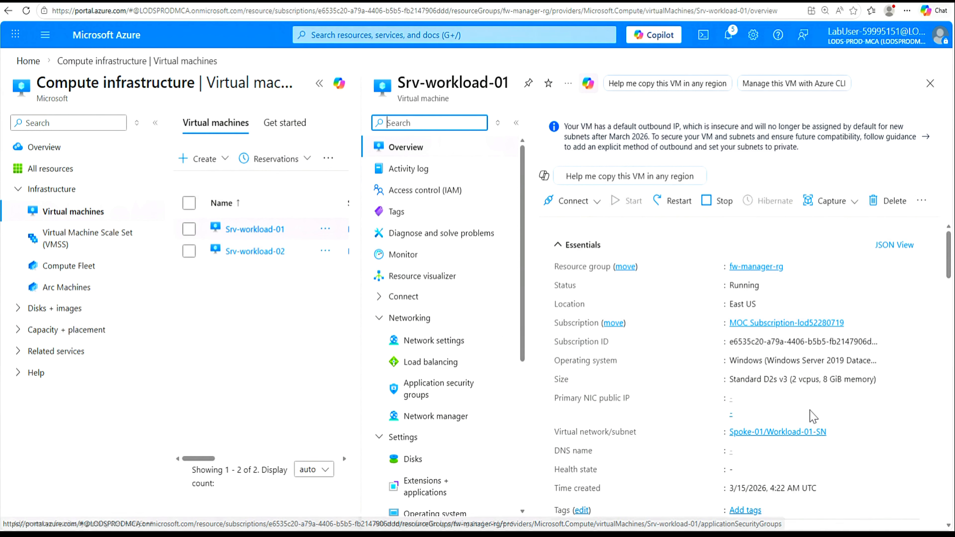
{"action": "scroll", "coordinate": [766, 394], "scroll_direction": "down", "scroll_amount": 9}
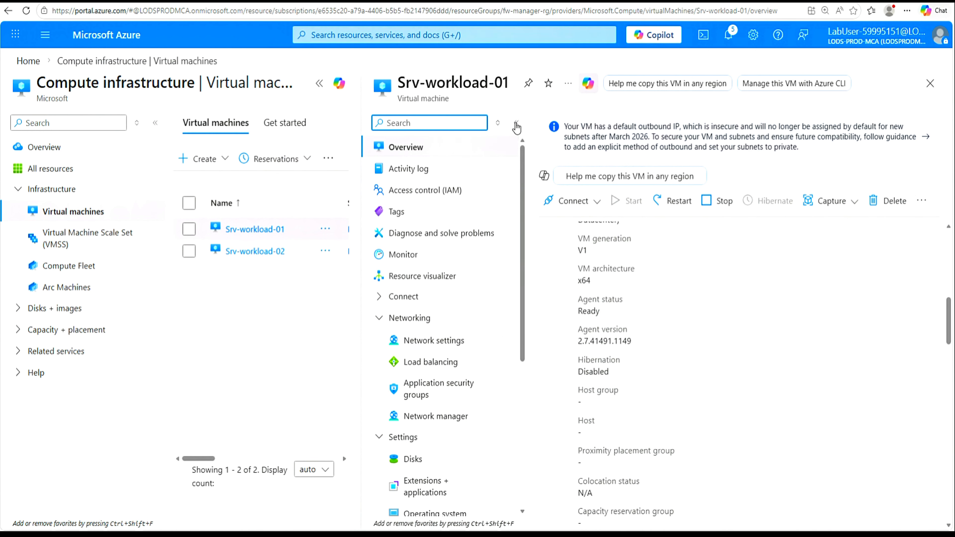
{"action": "left_click", "coordinate": [517, 123]}
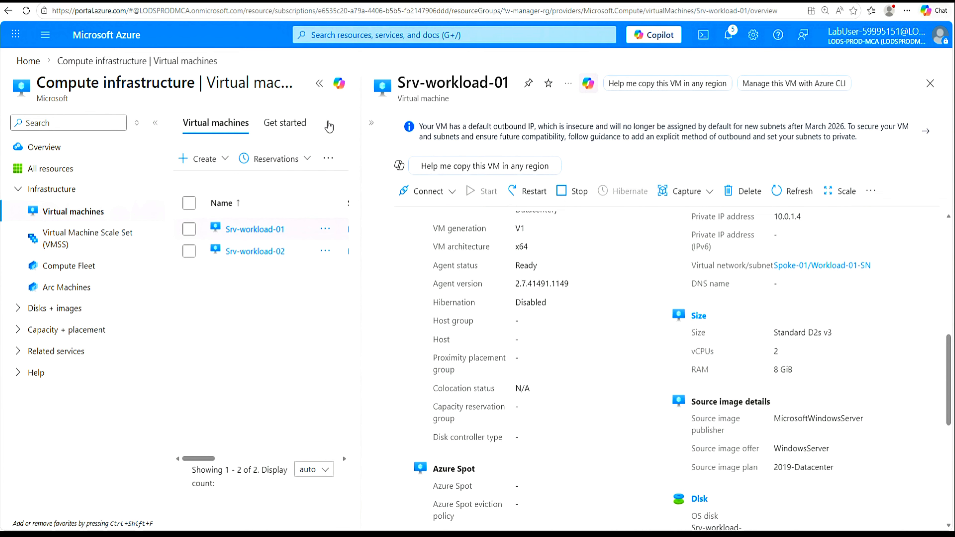
{"action": "left_click", "coordinate": [320, 84]}
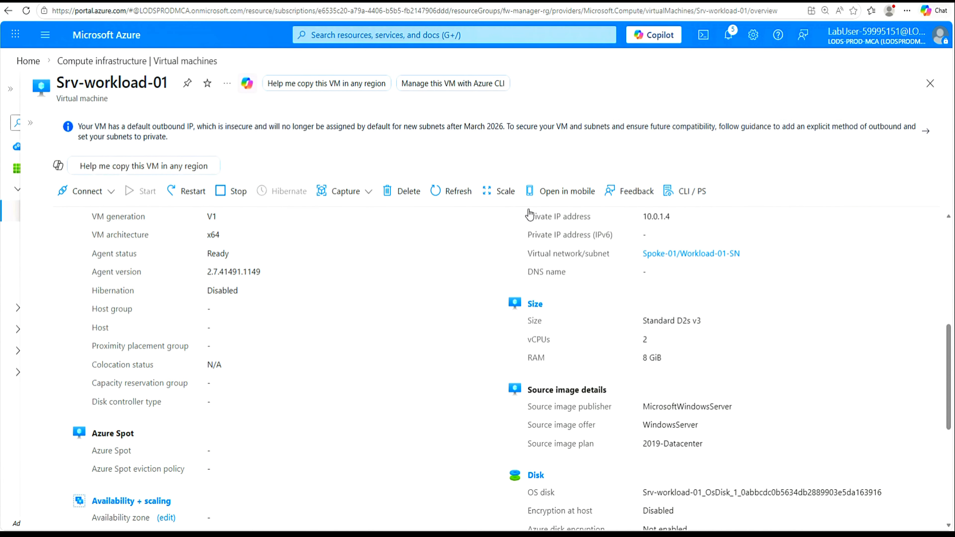
{"action": "scroll", "coordinate": [769, 320], "scroll_direction": "up", "scroll_amount": 3}
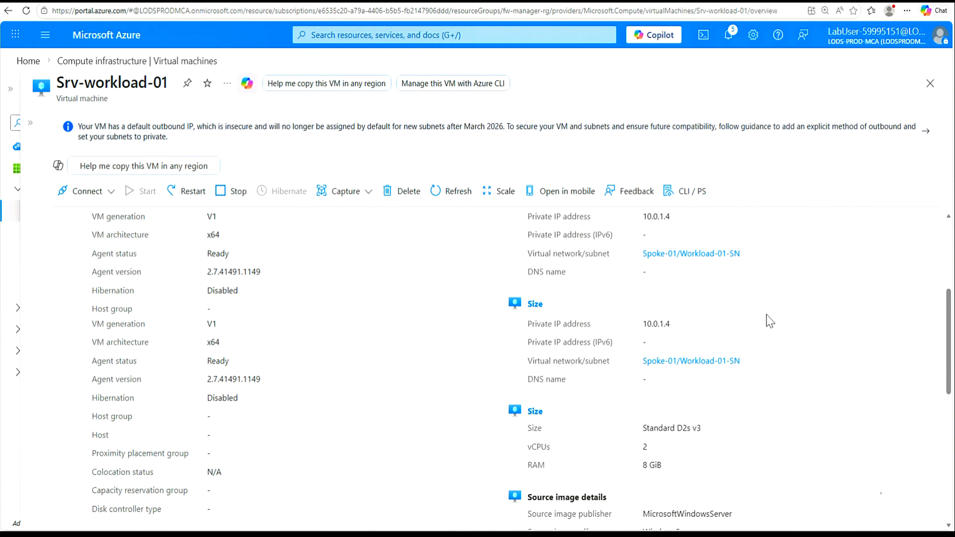
{"action": "scroll", "coordinate": [773, 315], "scroll_direction": "up", "scroll_amount": 4}
{"action": "scroll", "coordinate": [776, 307], "scroll_direction": "up", "scroll_amount": 4}
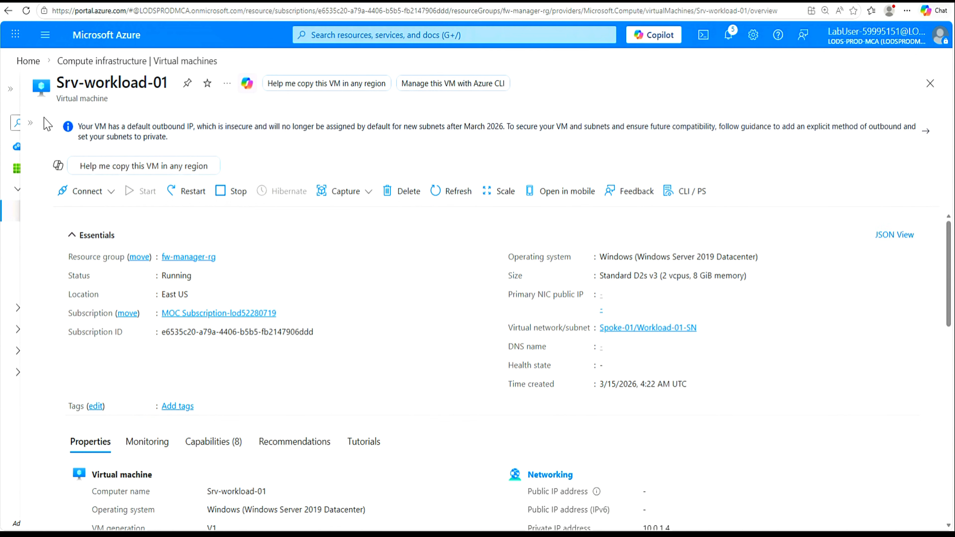
- Copy the private IP address from the networking properties of Srv-workload-01
{"action": "left_click", "coordinate": [31, 126]}
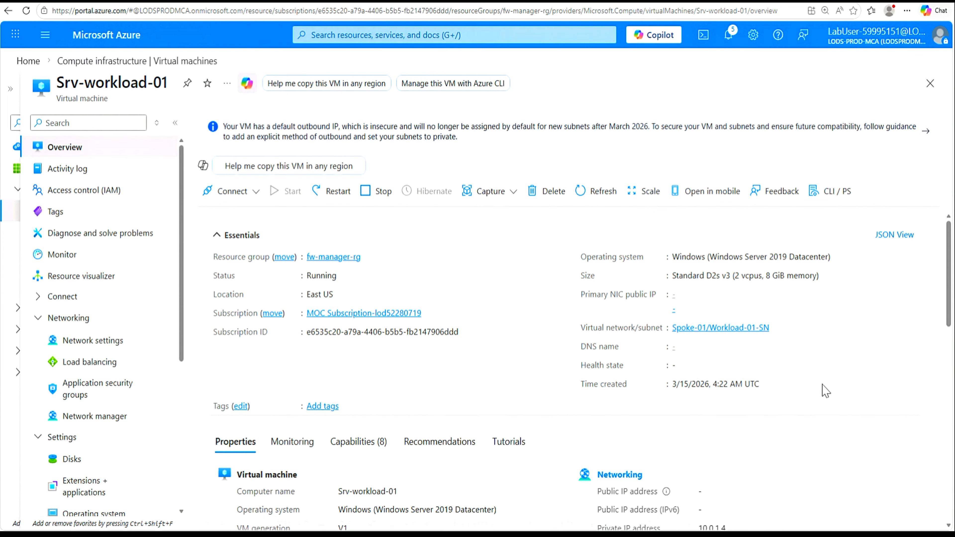
{"action": "scroll", "coordinate": [950, 287], "scroll_direction": "down", "scroll_amount": 2}
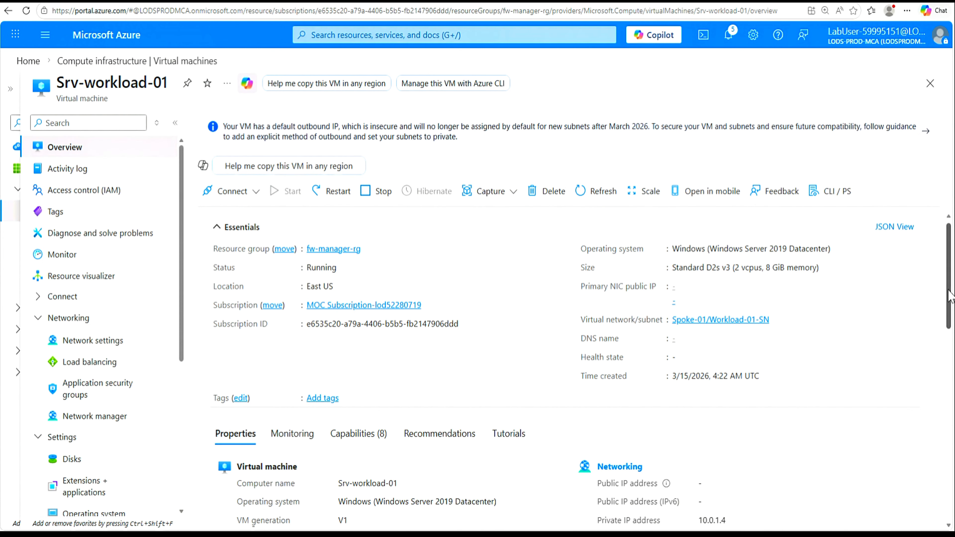
{"action": "scroll", "coordinate": [951, 309], "scroll_direction": "down", "scroll_amount": 3}
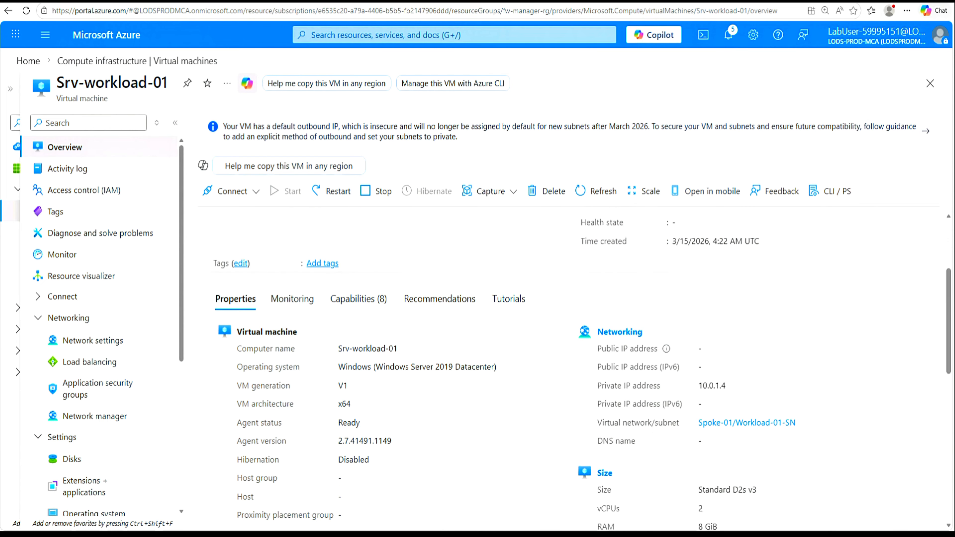
{"action": "left_click_drag", "start_coordinate": [727, 386], "coordinate": [699, 385]}
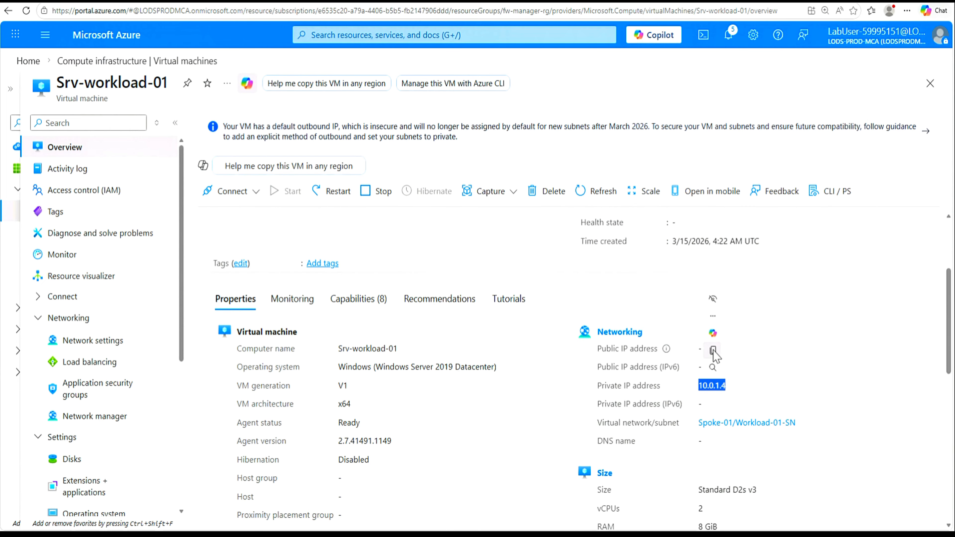
{"action": "left_click", "coordinate": [712, 350]}
- Switch to the Notepad notes and add a "workload02" entry with the copied IP 10.0.1.4 below the hub public IP
{"action": "key", "text": "alt+Tab"}
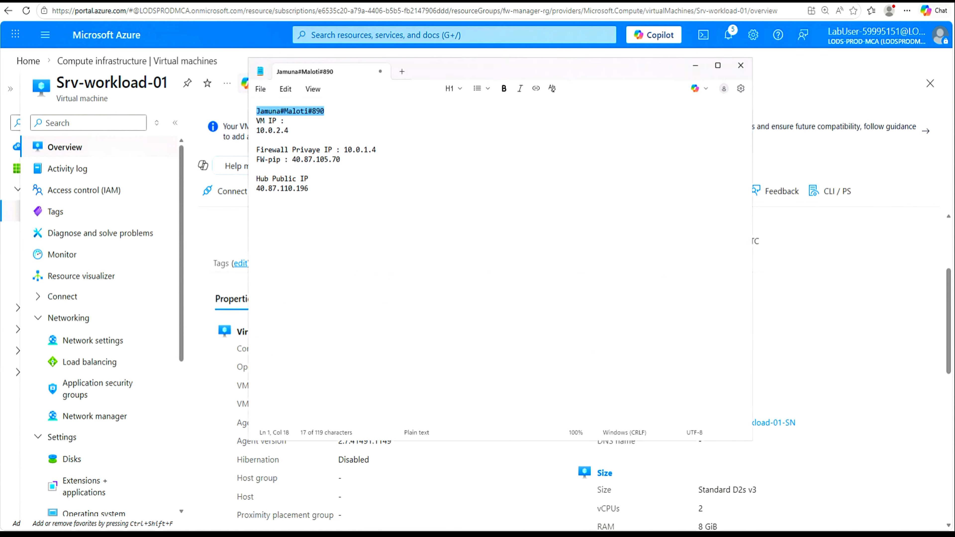
{"action": "left_click", "coordinate": [310, 189]}
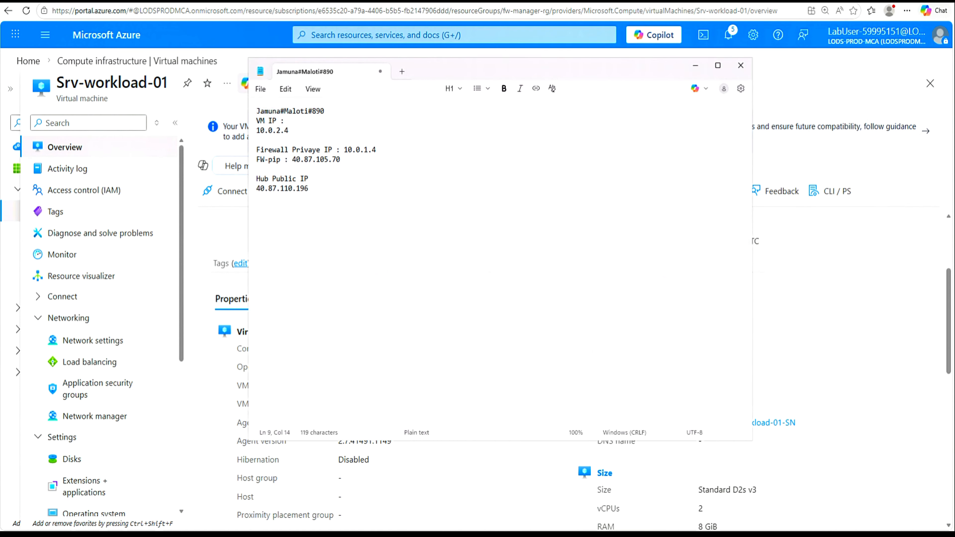
{"action": "key", "text": "Return"}
{"action": "key", "text": "Return"}
{"action": "type", "text": "workload02"}
{"action": "key", "text": "ctrl+v"}
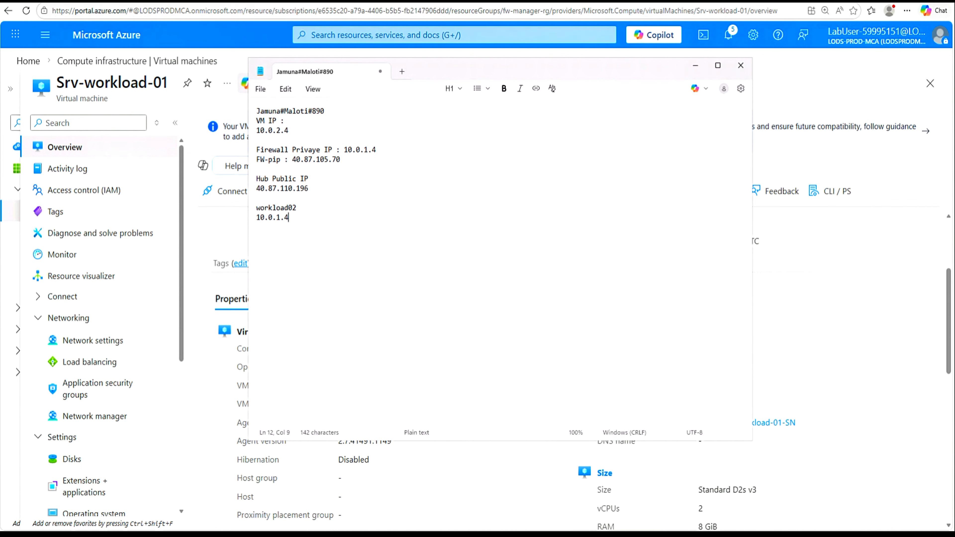
- Return to the Azure portal, open the Srv-workload-02 overview, and dismiss the Copilot introduction and its chat pane
{"action": "left_click", "coordinate": [11, 91]}
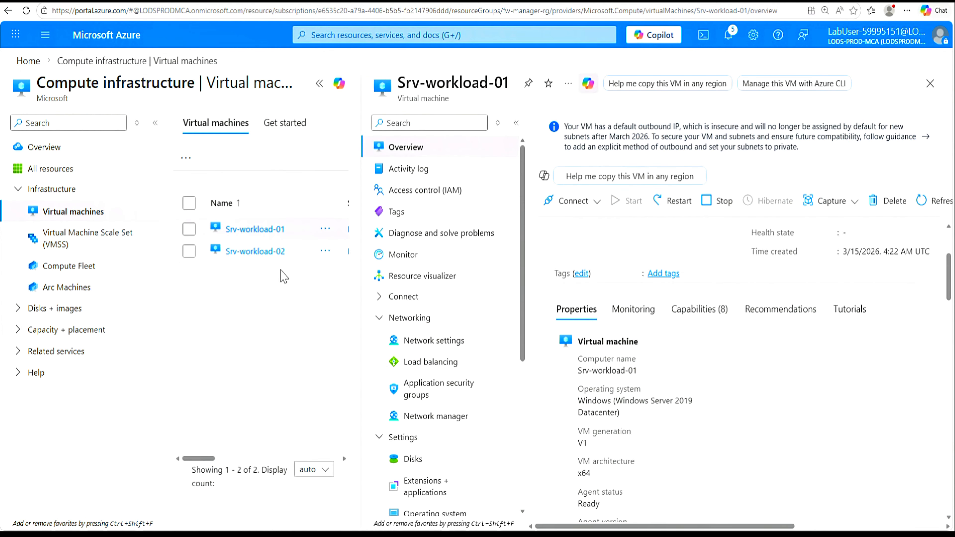
{"action": "left_click", "coordinate": [263, 253]}
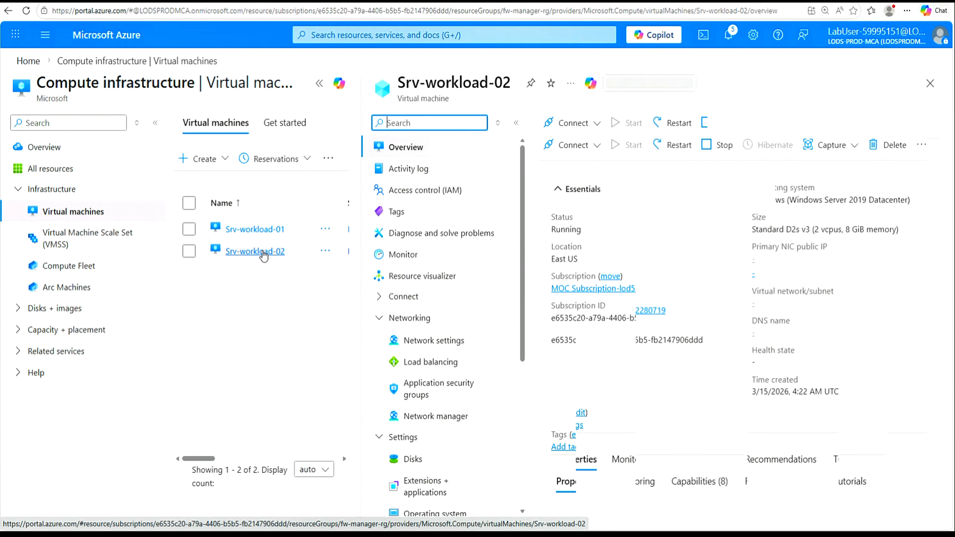
{"action": "left_click", "coordinate": [319, 85]}
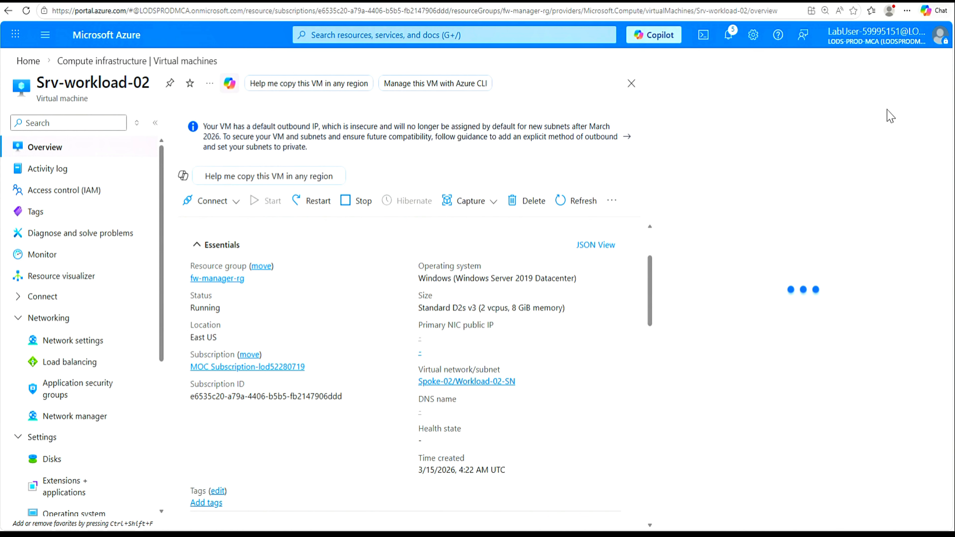
{"action": "scroll", "coordinate": [575, 338], "scroll_direction": "down", "scroll_amount": 5}
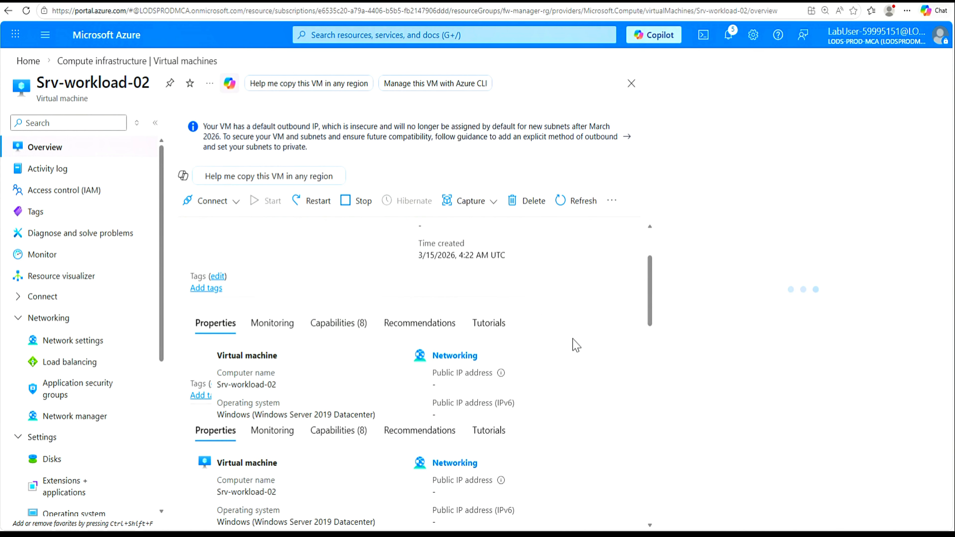
{"action": "scroll", "coordinate": [506, 445], "scroll_direction": "down", "scroll_amount": 4}
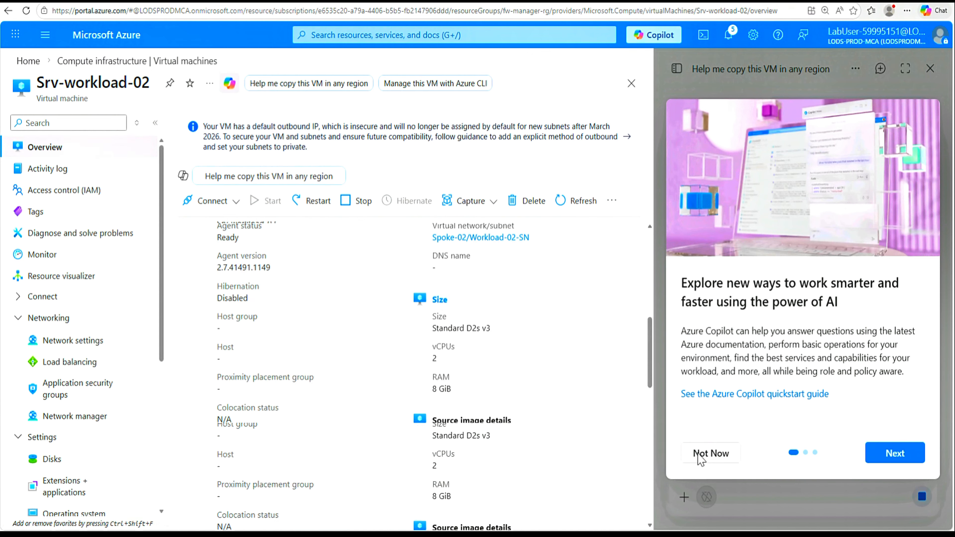
{"action": "left_click", "coordinate": [700, 454]}
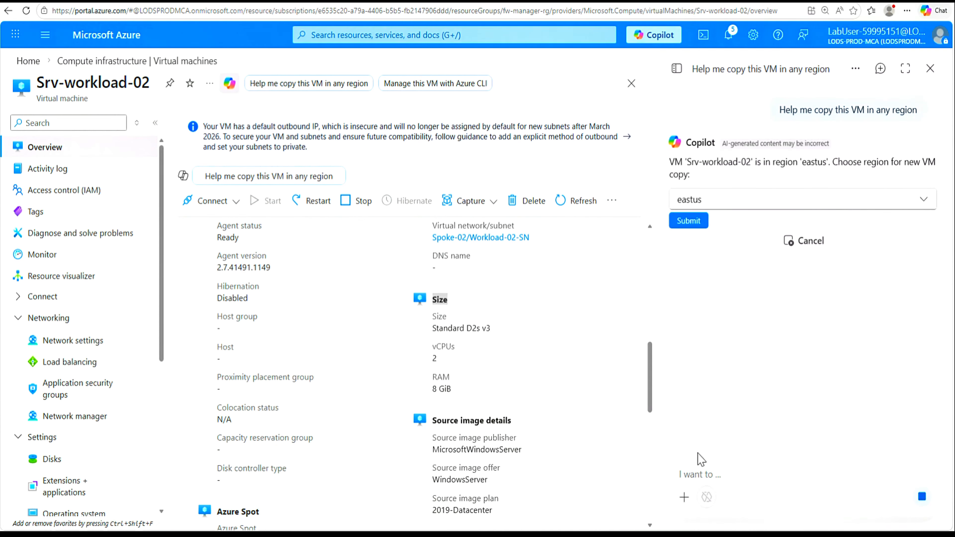
{"action": "left_click", "coordinate": [930, 74]}
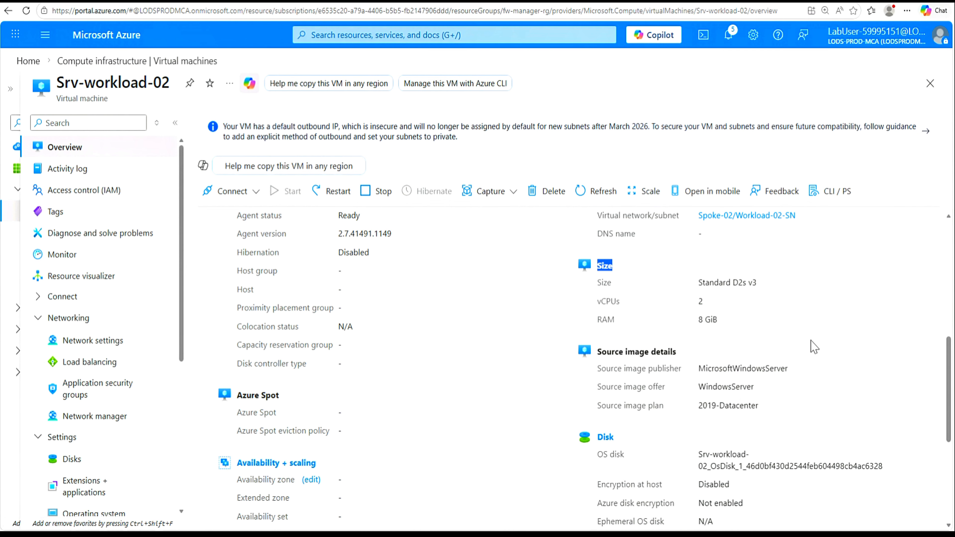
- Record the private IP 10.1.1.4 of Srv-workload-02 as a new workload entry in Notepad and return to the portal
{"action": "scroll", "coordinate": [811, 341], "scroll_direction": "up", "scroll_amount": 2}
{"action": "scroll", "coordinate": [811, 340], "scroll_direction": "up", "scroll_amount": 7}
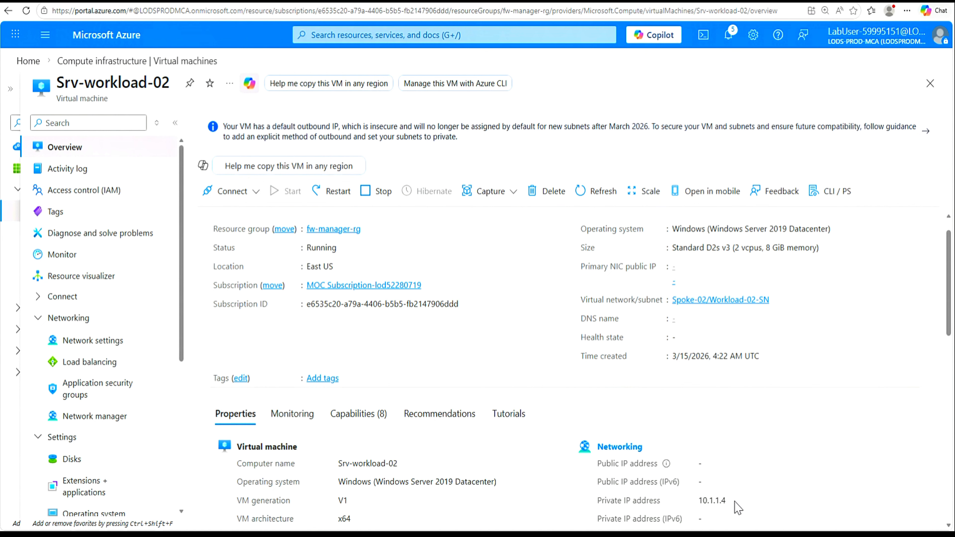
{"action": "left_click_drag", "start_coordinate": [726, 500], "coordinate": [703, 501]}
{"action": "key", "text": "alt+Tab"}
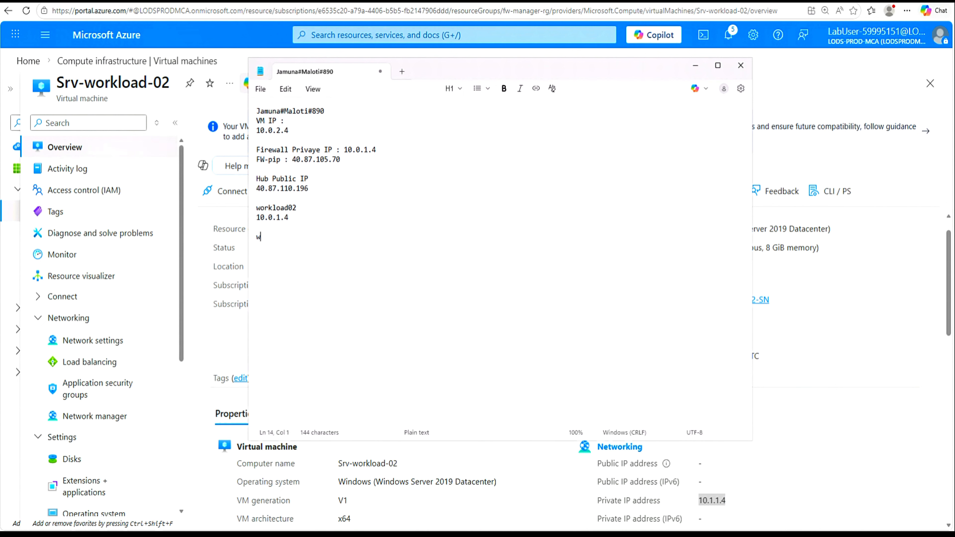
{"action": "type", "text": "02 :"}
{"action": "key", "text": "Return"}
{"action": "type", "text": "10.1.1.4"}
{"action": "key", "text": "alt+Tab"}
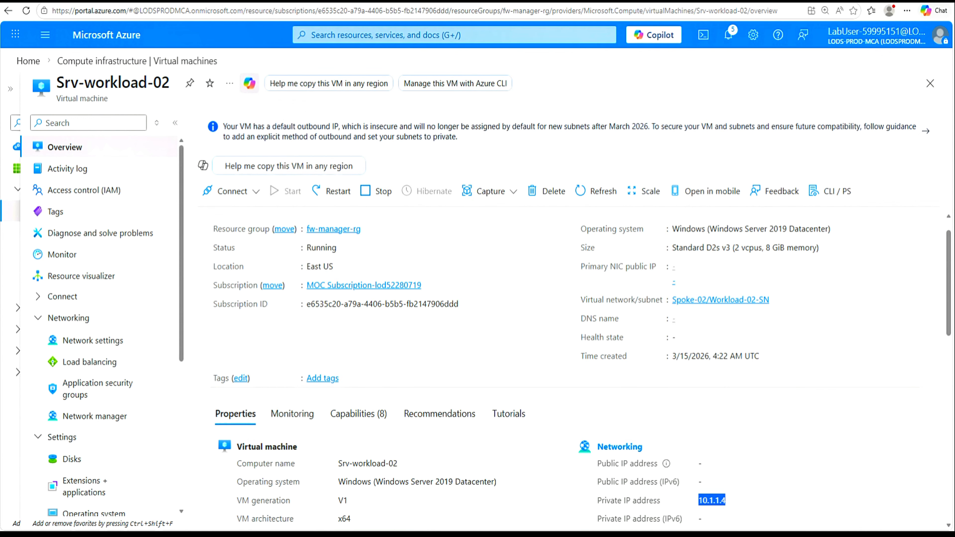
- Search the portal for Firewall Policies, open that service and start creating an Azure Firewall Policy
{"action": "left_click", "coordinate": [454, 36]}
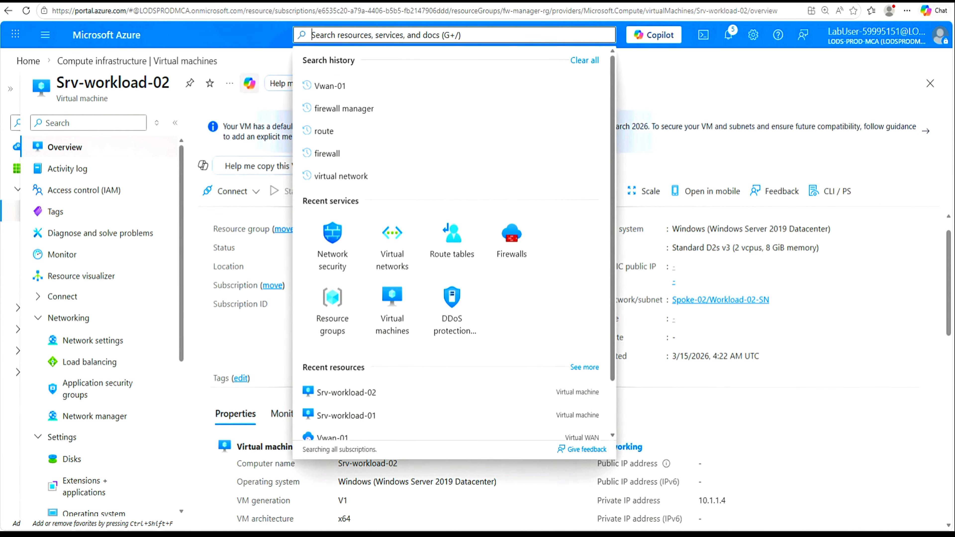
{"action": "type", "text": "Firewall Policies"}
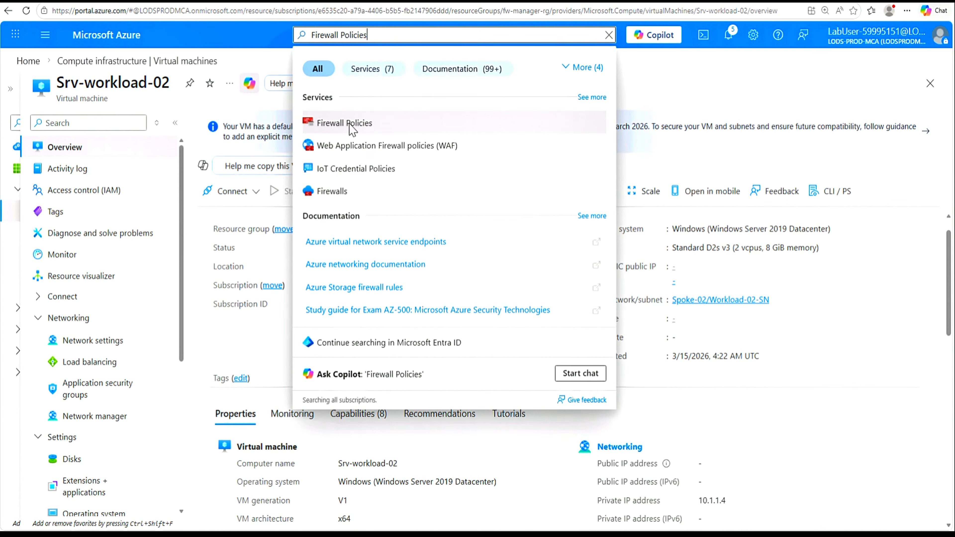
{"action": "left_click", "coordinate": [349, 129]}
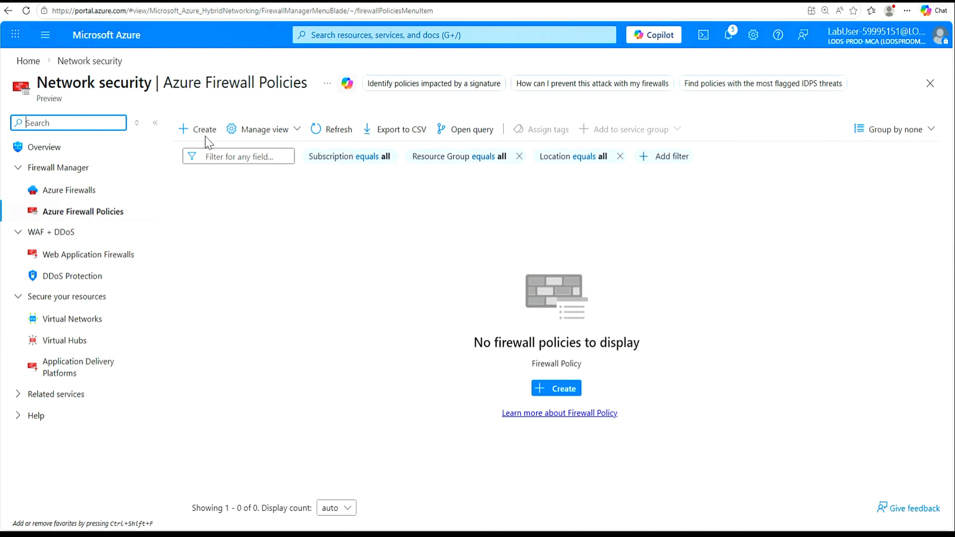
{"action": "left_click", "coordinate": [205, 132]}
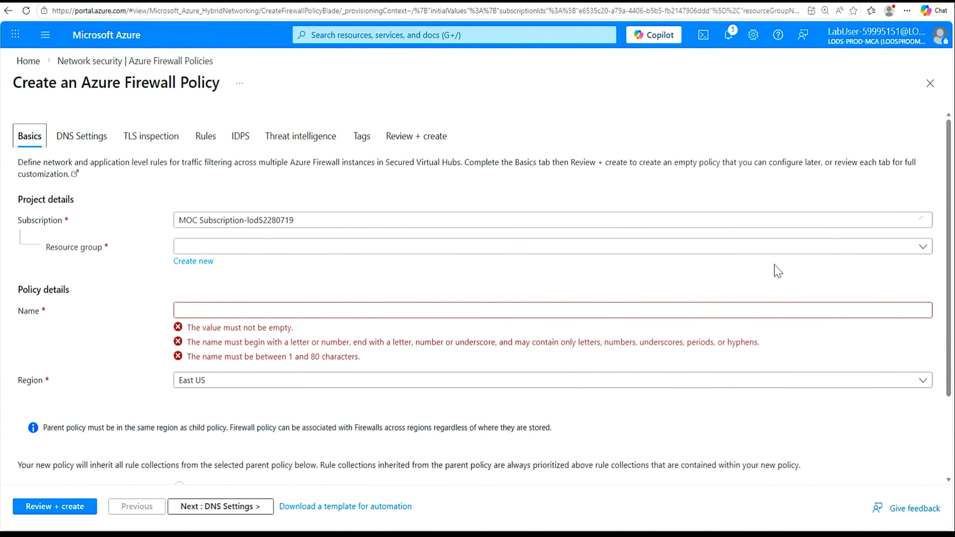
- Set the firewall policy's resource group to fw-manager-rg, name it Policy-01 and choose the Standard tier
{"action": "left_click", "coordinate": [915, 256]}
{"action": "left_click", "coordinate": [605, 297]}
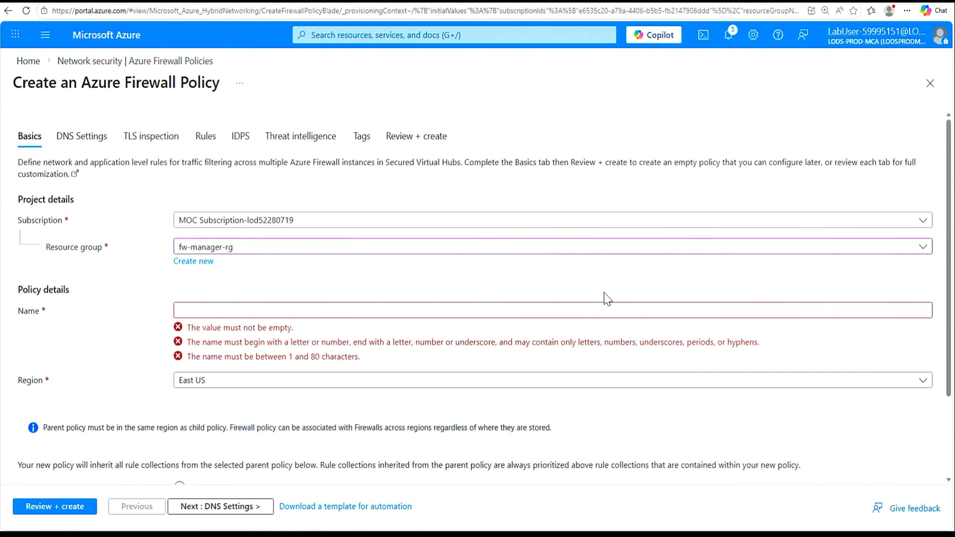
{"action": "left_click", "coordinate": [191, 314]}
{"action": "type", "text": "Policy-01"}
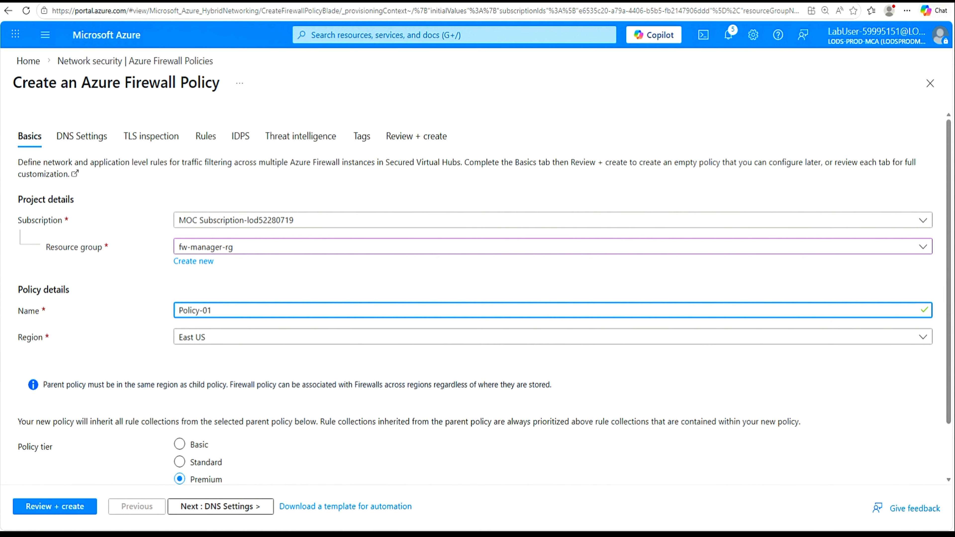
{"action": "left_click_drag", "start_coordinate": [949, 389], "coordinate": [947, 442]}
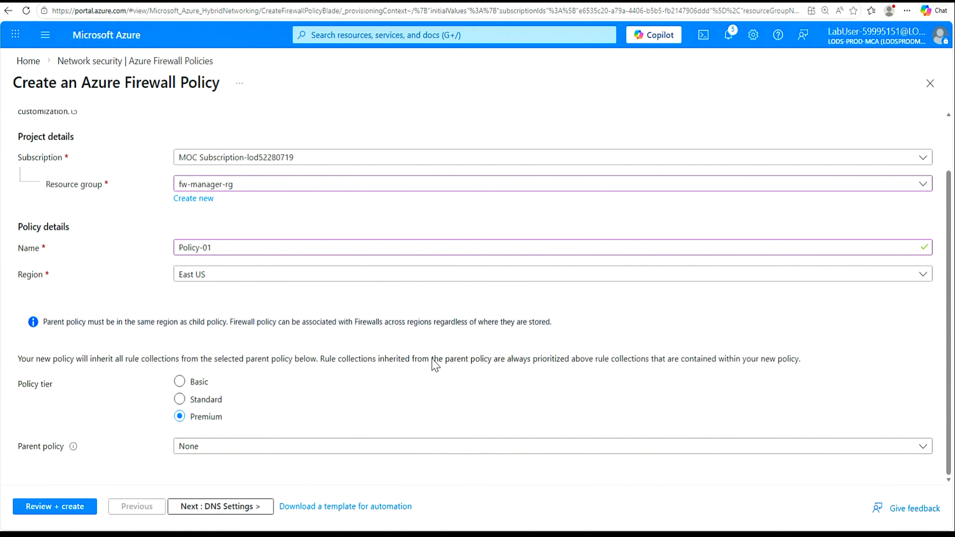
{"action": "left_click", "coordinate": [182, 401]}
- Leave DNS settings and TLS inspection disabled and proceed to the policy's Rules page
{"action": "left_click", "coordinate": [221, 507]}
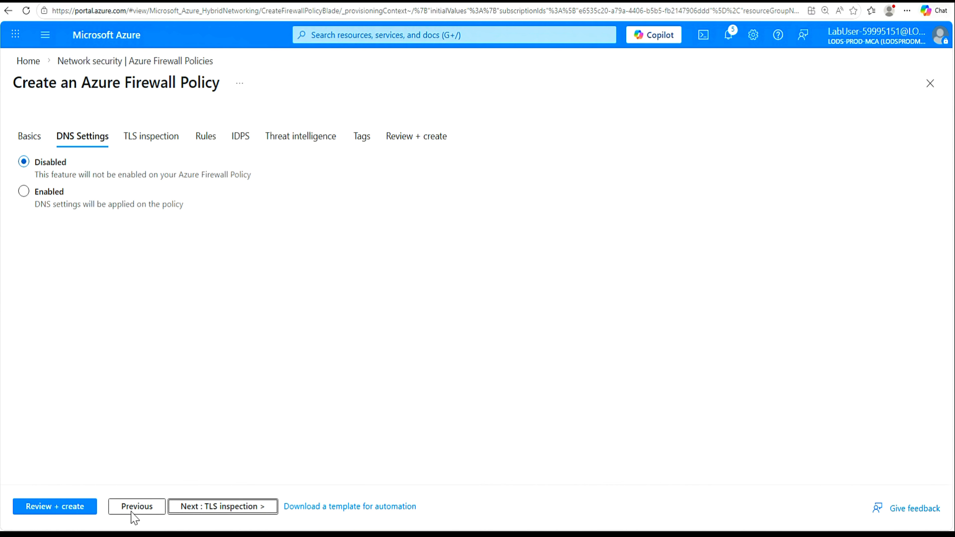
{"action": "left_click", "coordinate": [229, 511]}
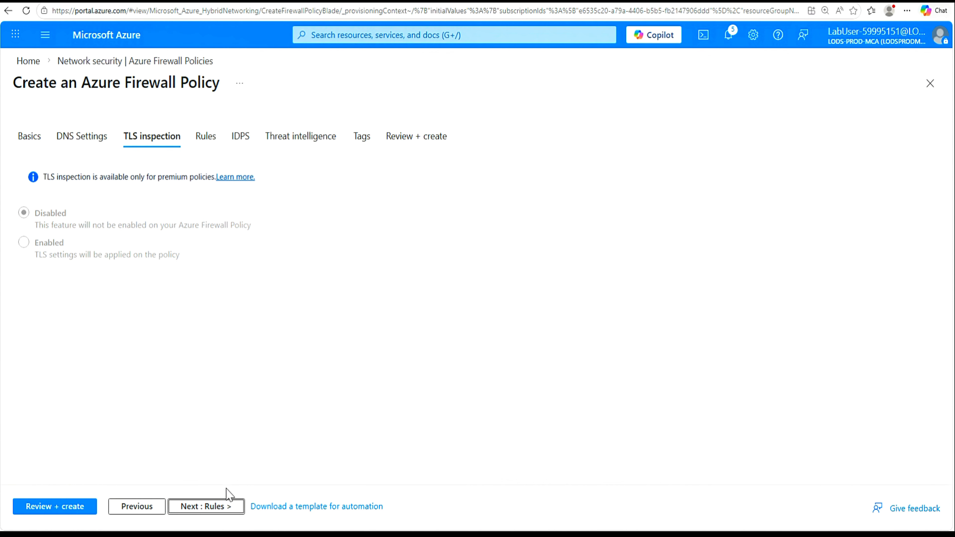
{"action": "left_click", "coordinate": [212, 509]}
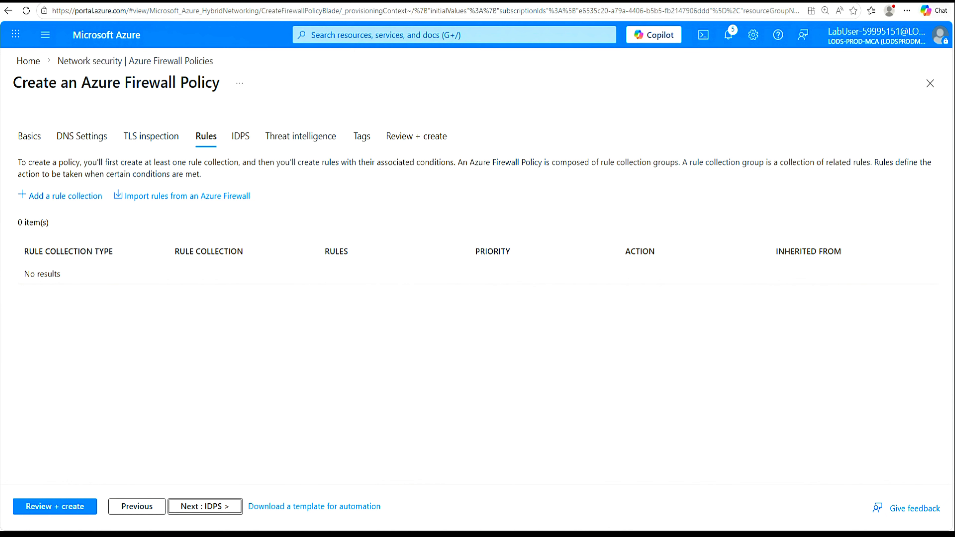
- Start a new rule collection named App-RC-01 of type Application with priority 100
{"action": "left_click", "coordinate": [54, 196]}
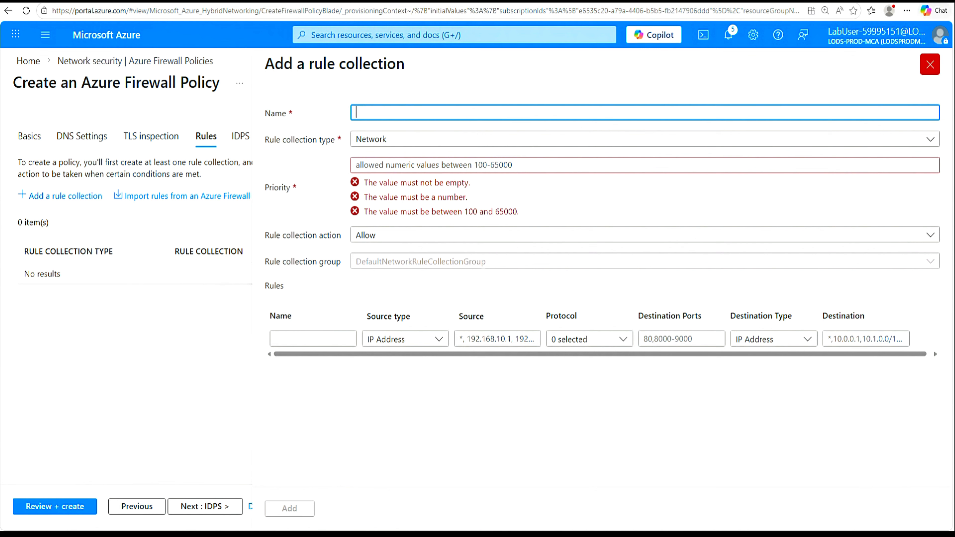
{"action": "type", "text": "App-RC-01"}
{"action": "left_click", "coordinate": [932, 142]}
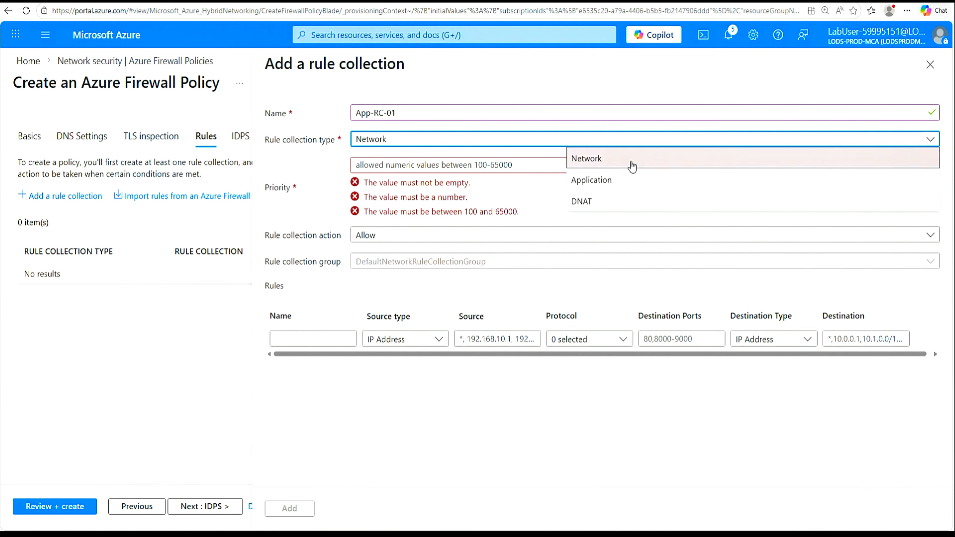
{"action": "left_click", "coordinate": [619, 186]}
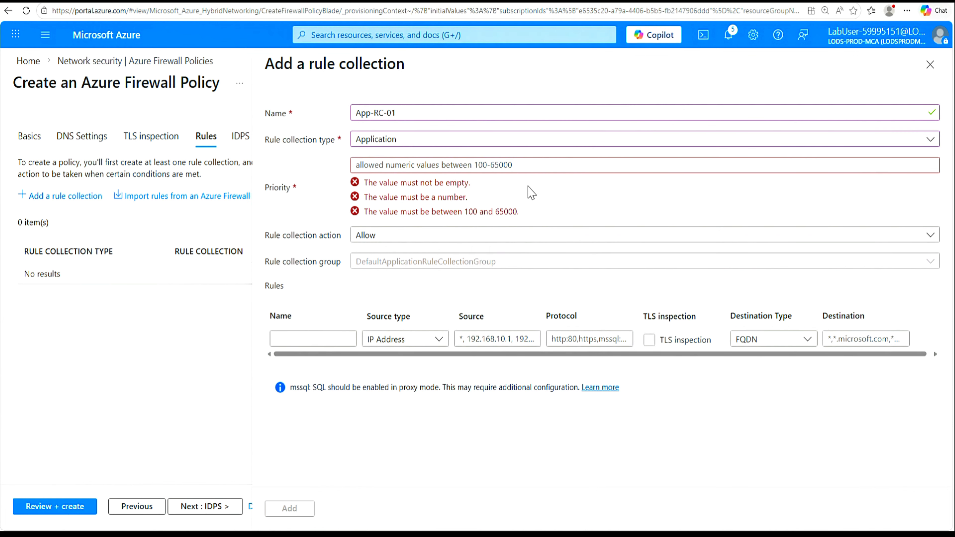
{"action": "left_click", "coordinate": [566, 166]}
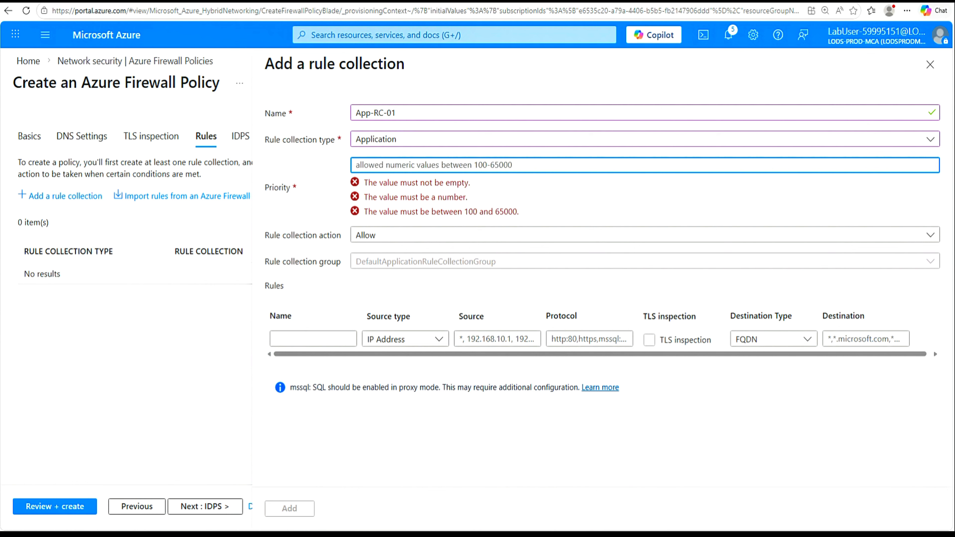
{"action": "type", "text": "100"}
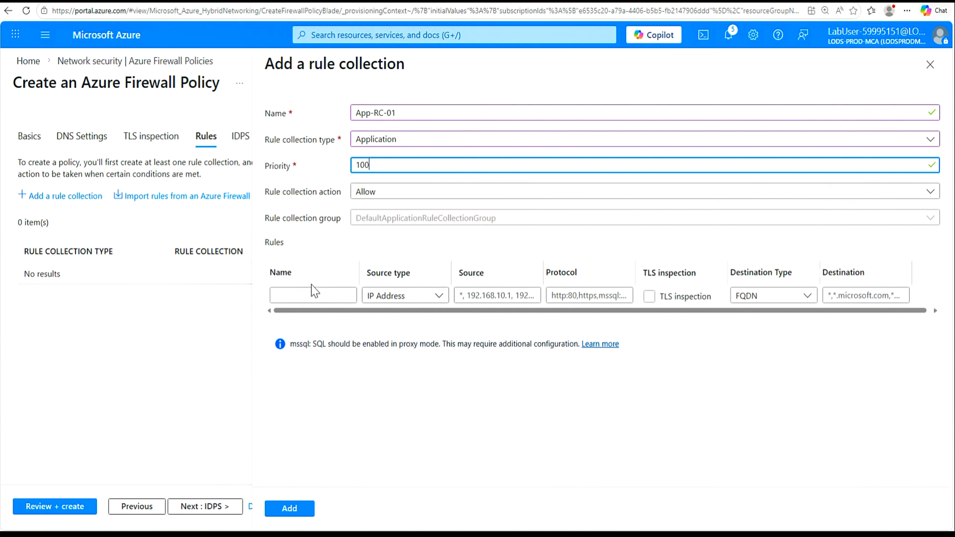
- Define rule Allow-msft with source *, protocols http,https and FQDN destination *.microsoft.com, and add the App-RC-01 collection to the policy
{"action": "left_click", "coordinate": [305, 298]}
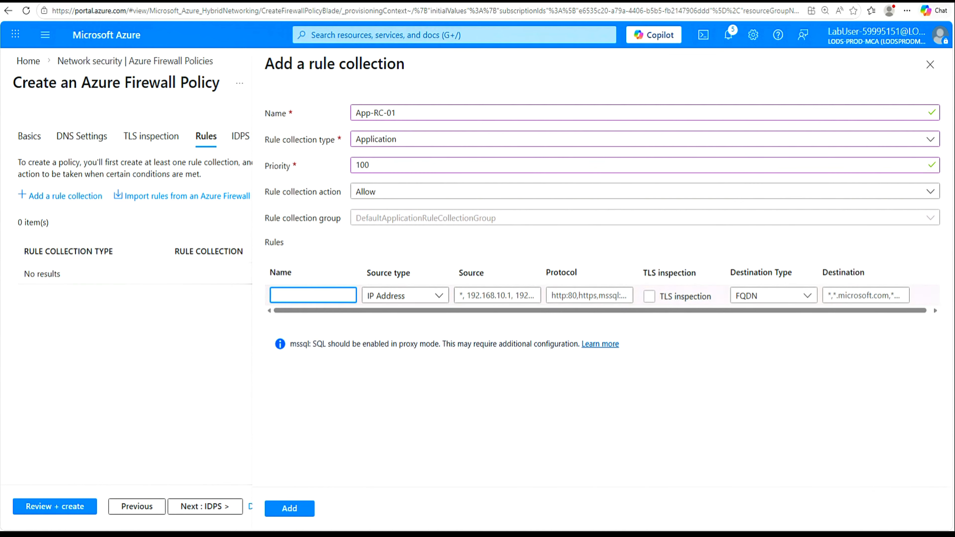
{"action": "type", "text": "Allow-msft"}
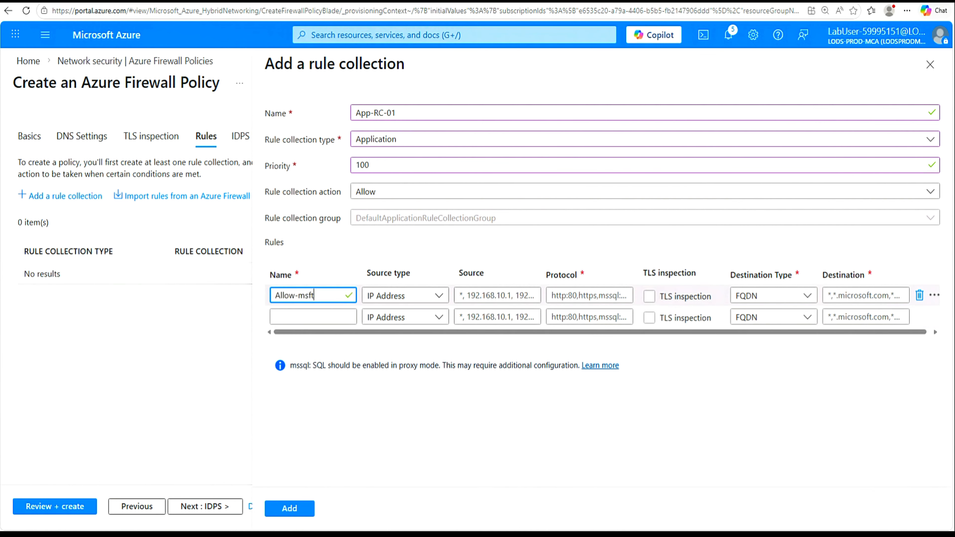
{"action": "left_click", "coordinate": [493, 297]}
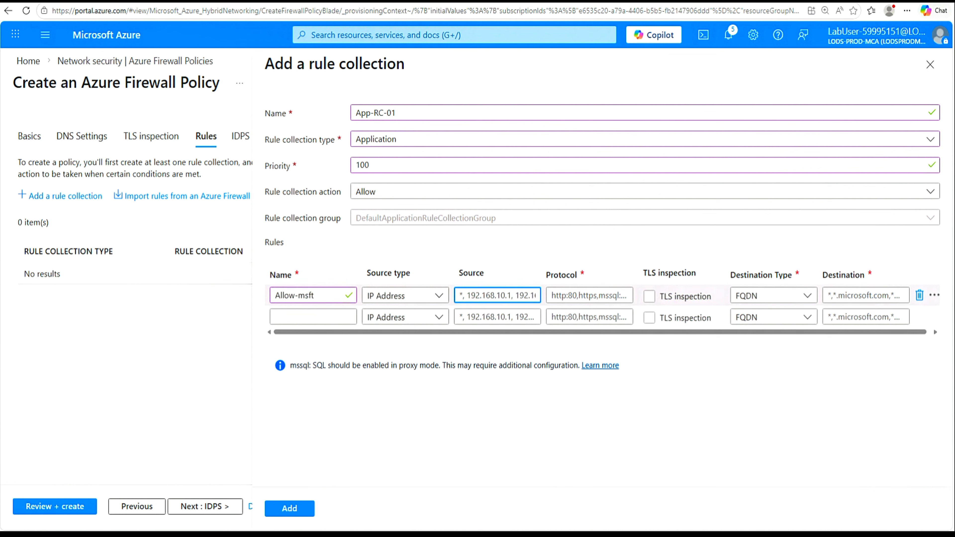
{"action": "type", "text": "*"}
{"action": "left_click", "coordinate": [586, 297]}
{"action": "type", "text": "http,https"}
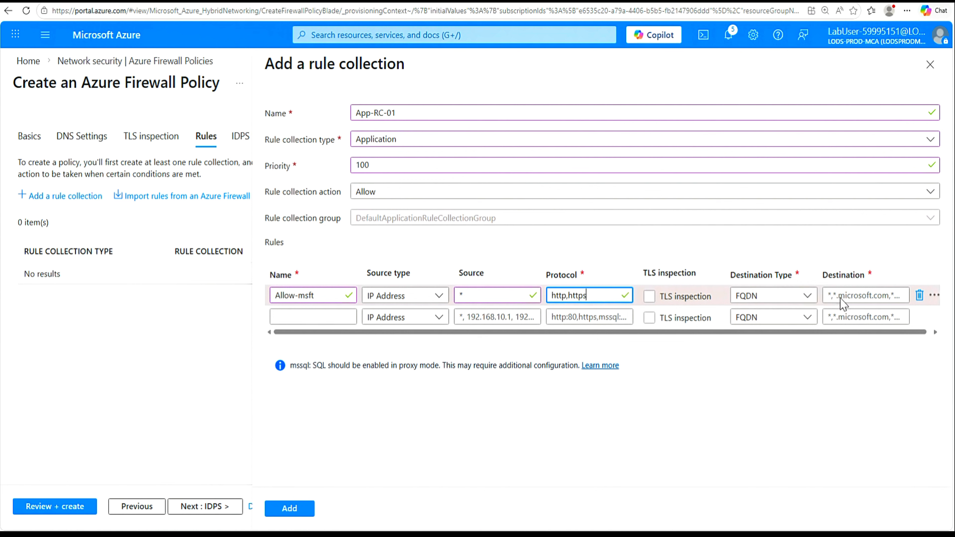
{"action": "left_click", "coordinate": [829, 295]}
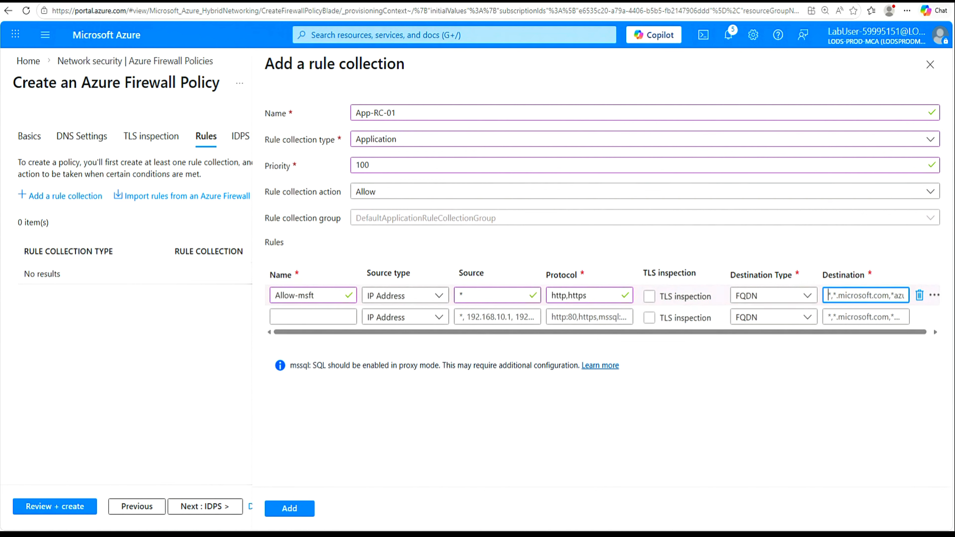
{"action": "type", "text": "*.microsoft.com"}
{"action": "left_click", "coordinate": [289, 511]}
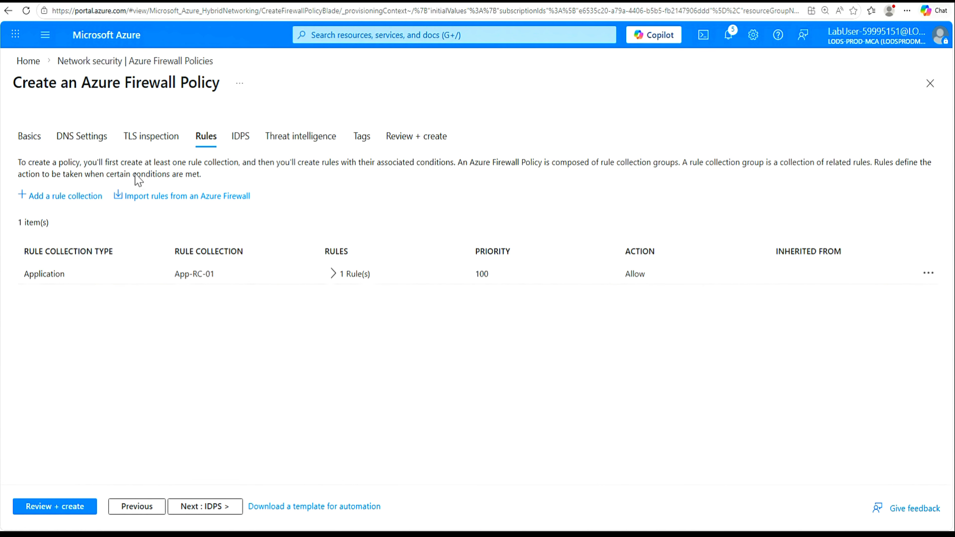
- Start a second rule collection named dnat-rdp of type DNAT with priority 100
{"action": "left_click", "coordinate": [53, 204]}
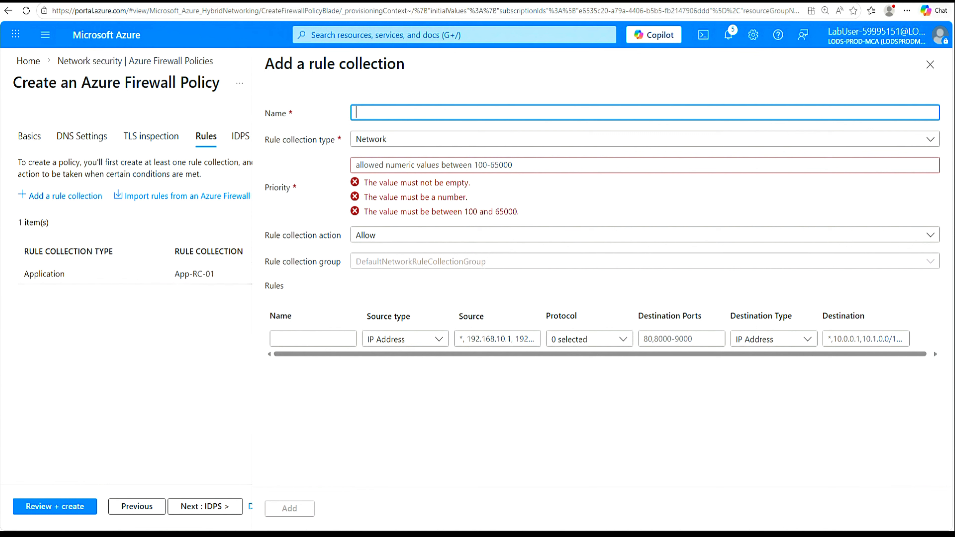
{"action": "type", "text": "dnat-rdp"}
{"action": "left_click", "coordinate": [930, 140]}
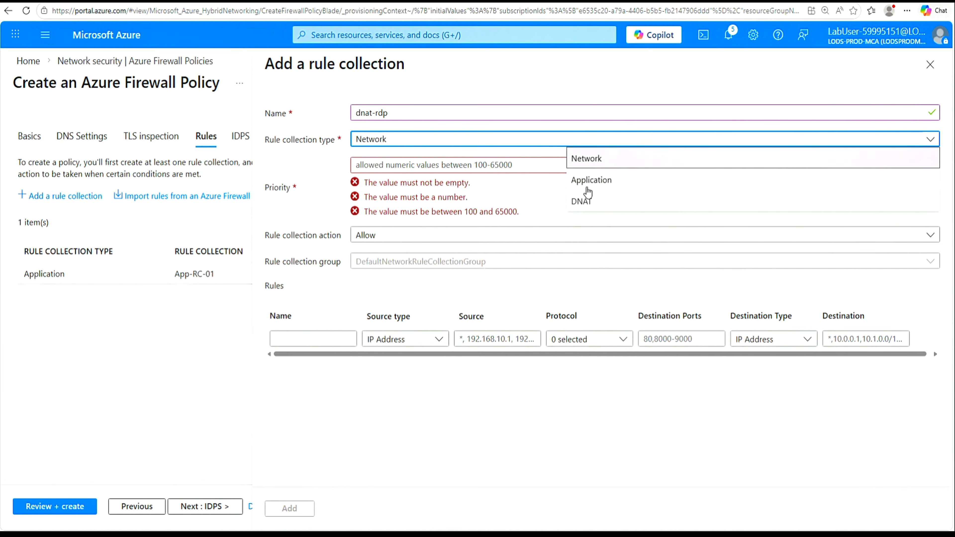
{"action": "left_click", "coordinate": [582, 202]}
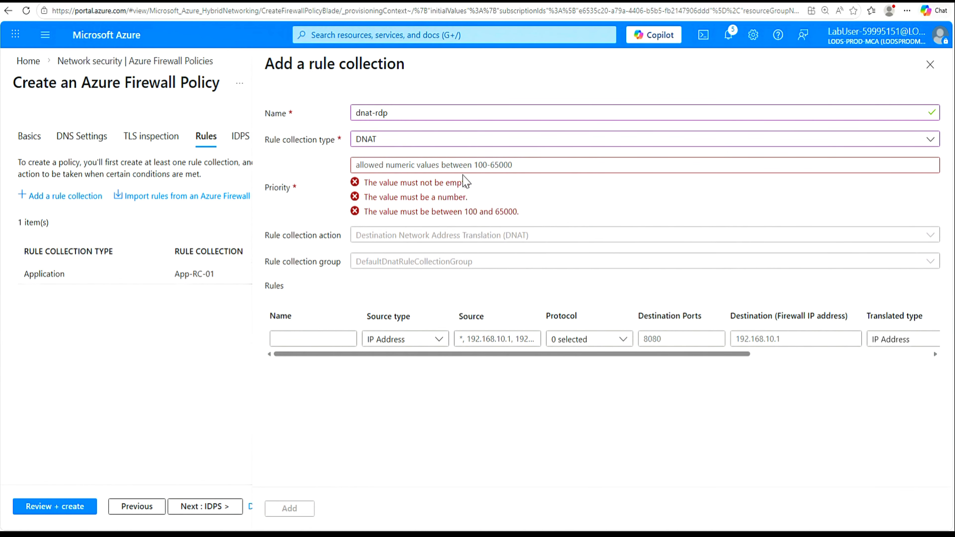
{"action": "left_click", "coordinate": [581, 166]}
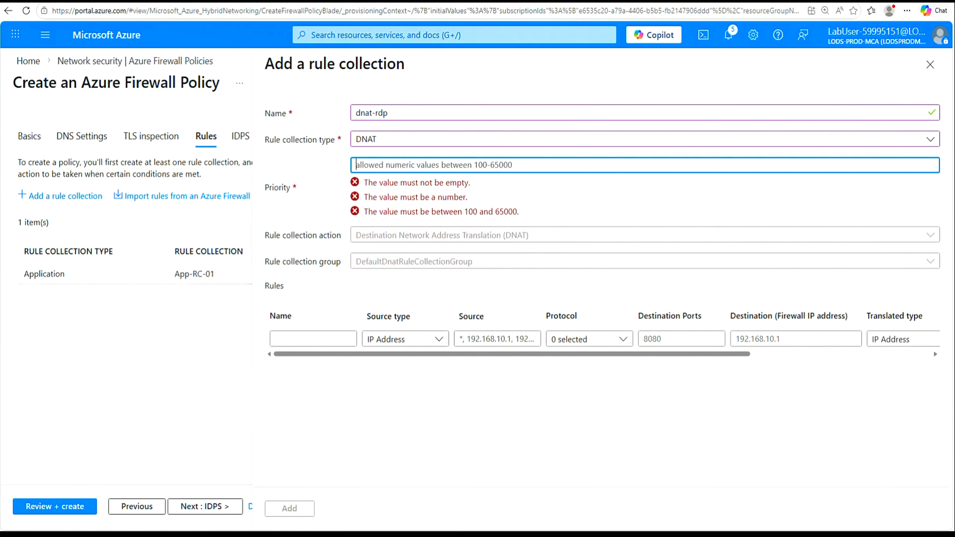
{"action": "type", "text": "100"}
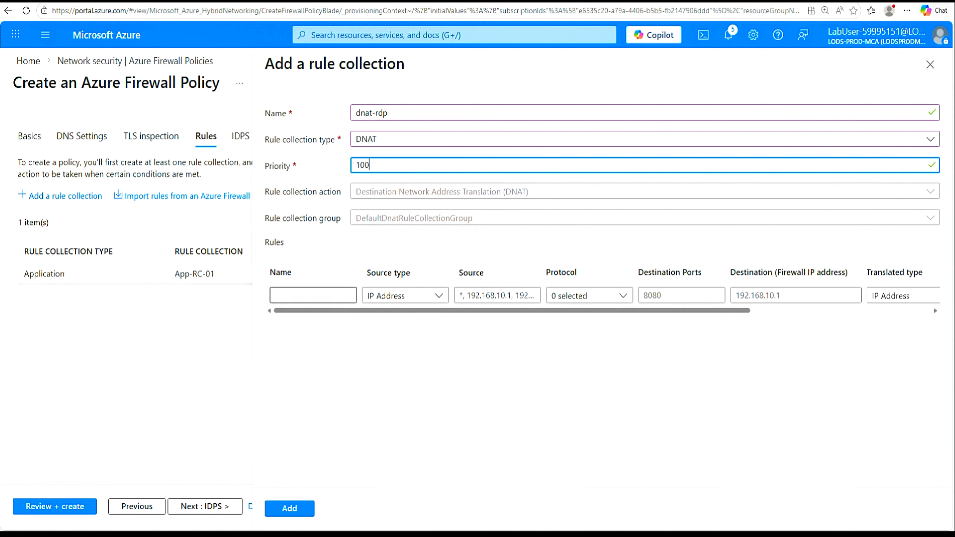
- Define a rule named Allow-rdp in the DNAT collection with source *, protocol TCP and destination port 3389
{"action": "left_click", "coordinate": [313, 295]}
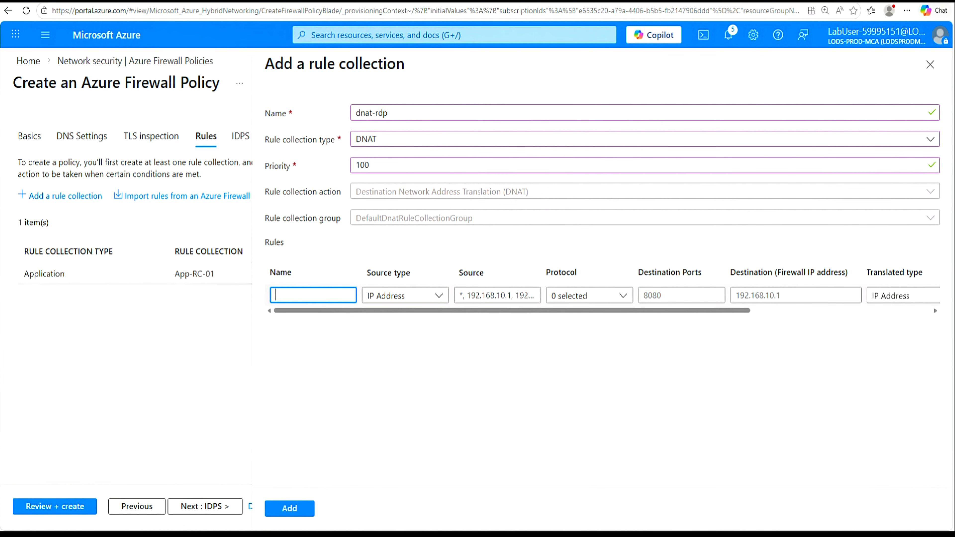
{"action": "type", "text": "Allow-rdp"}
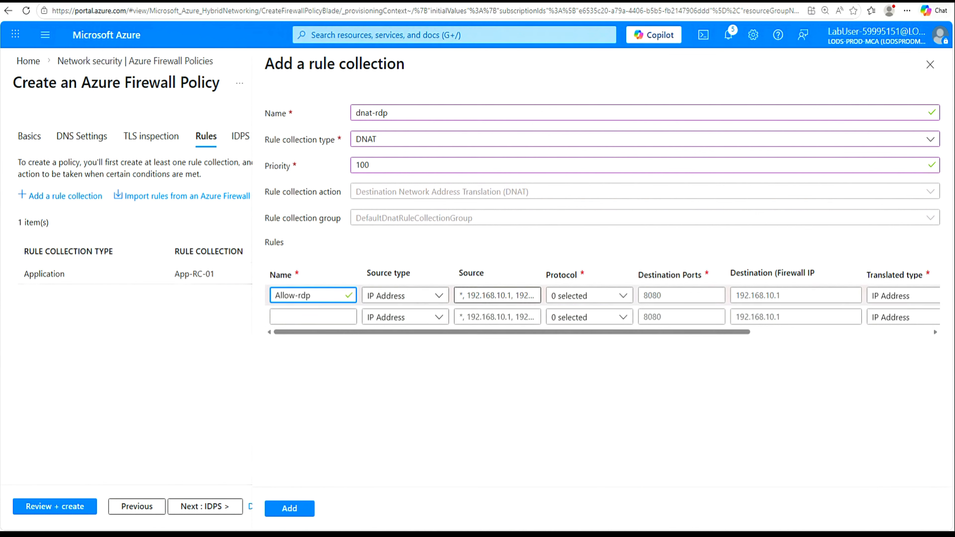
{"action": "left_click", "coordinate": [459, 295]}
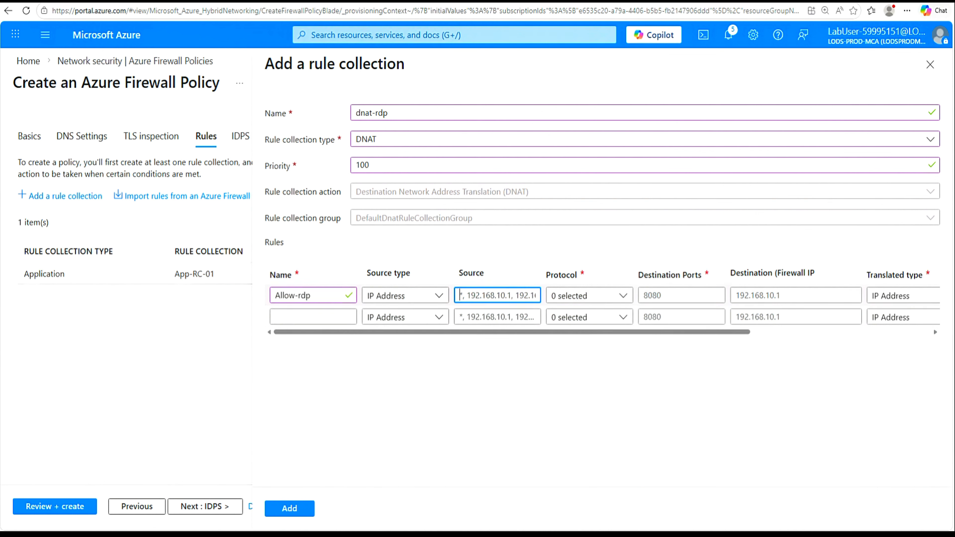
{"action": "type", "text": "*"}
{"action": "left_click", "coordinate": [624, 297]}
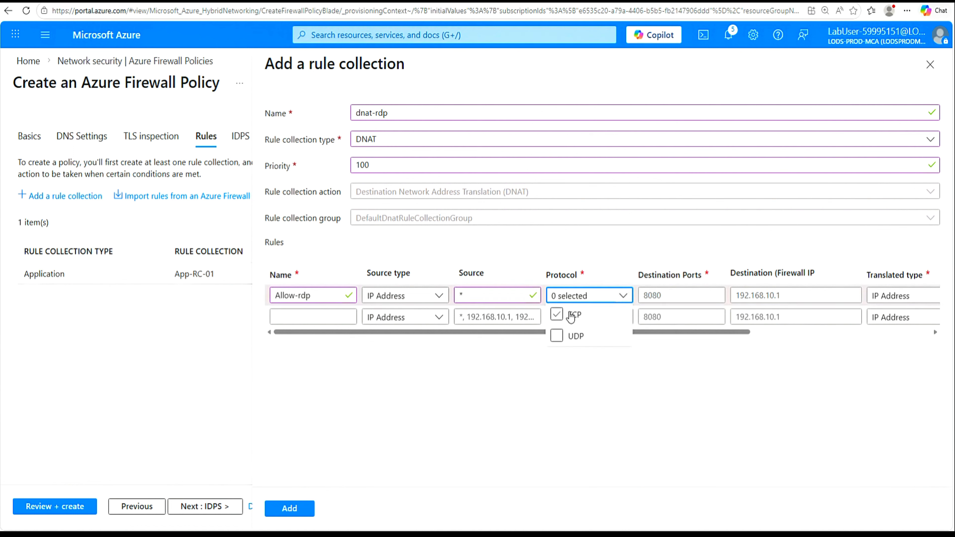
{"action": "left_click", "coordinate": [557, 315]}
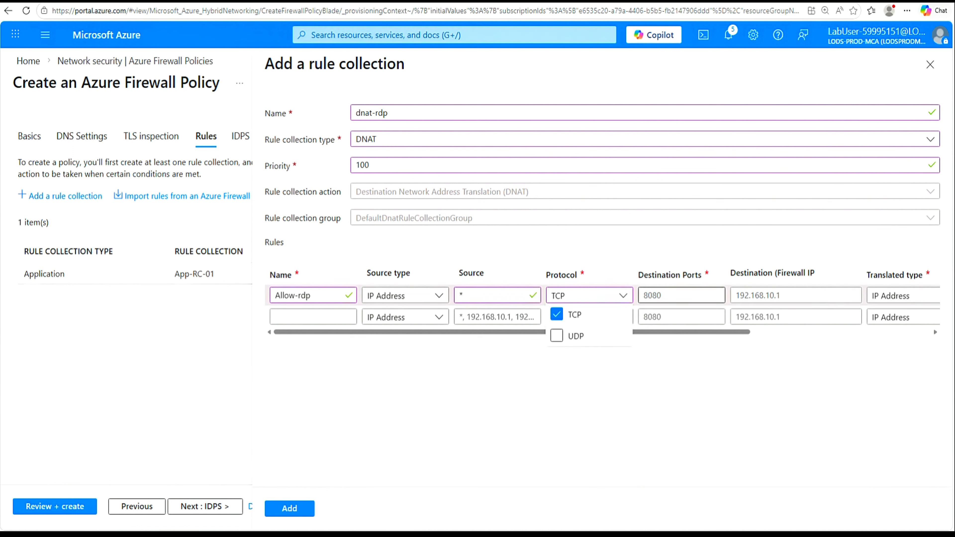
{"action": "left_click", "coordinate": [662, 296]}
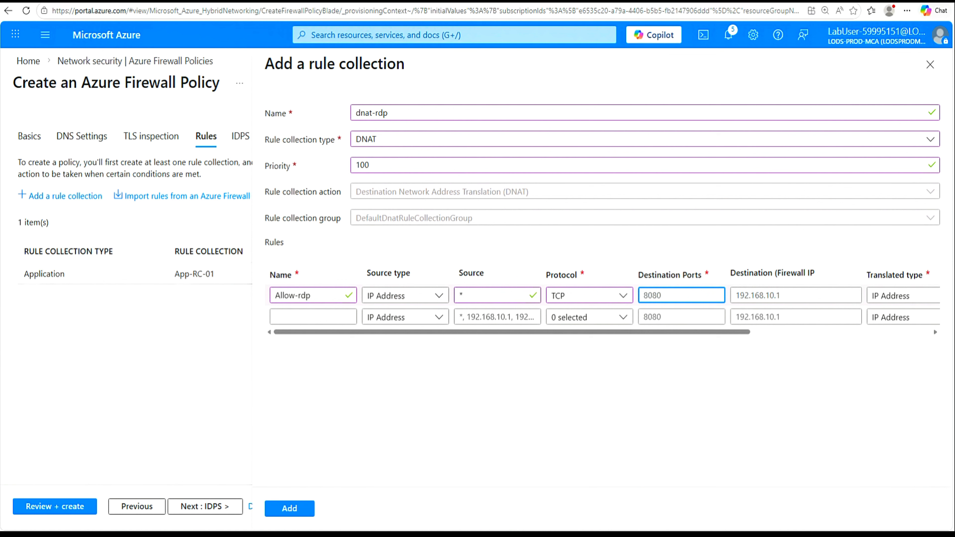
{"action": "type", "text": "3389"}
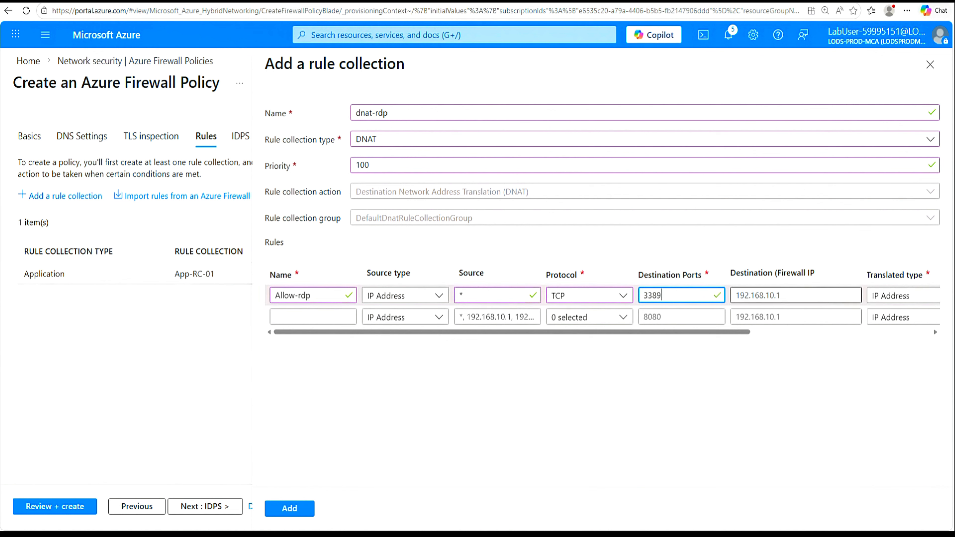
- Copy the hub public IP 40.87.110.196 from Notepad and use it as the Allow-rdp rule's destination firewall IP address
{"action": "left_click", "coordinate": [814, 296]}
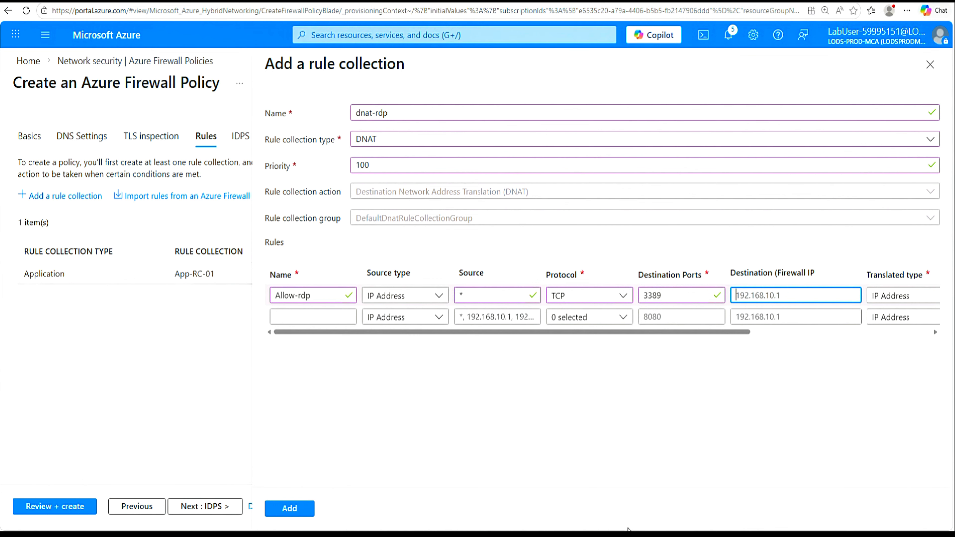
{"action": "left_click", "coordinate": [560, 535]}
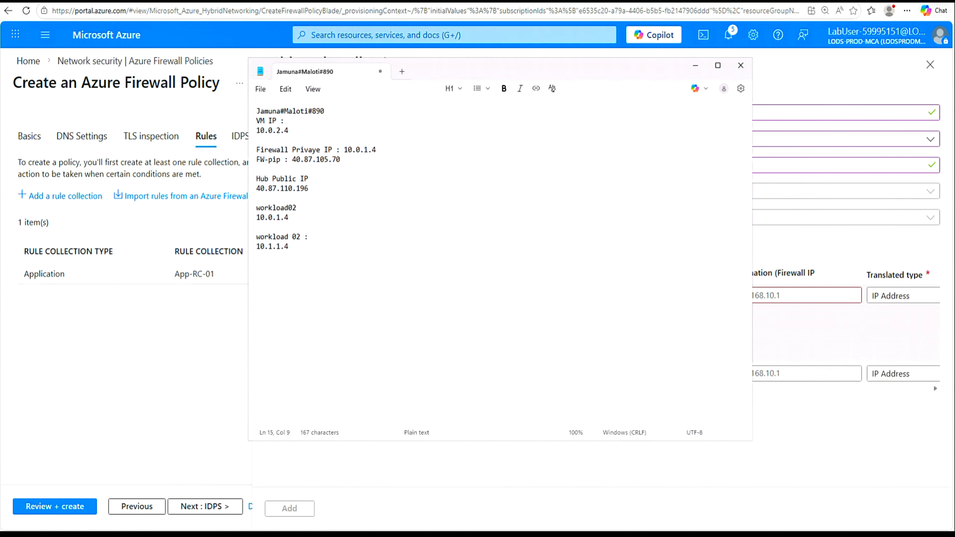
{"action": "left_click_drag", "start_coordinate": [309, 189], "coordinate": [256, 189]}
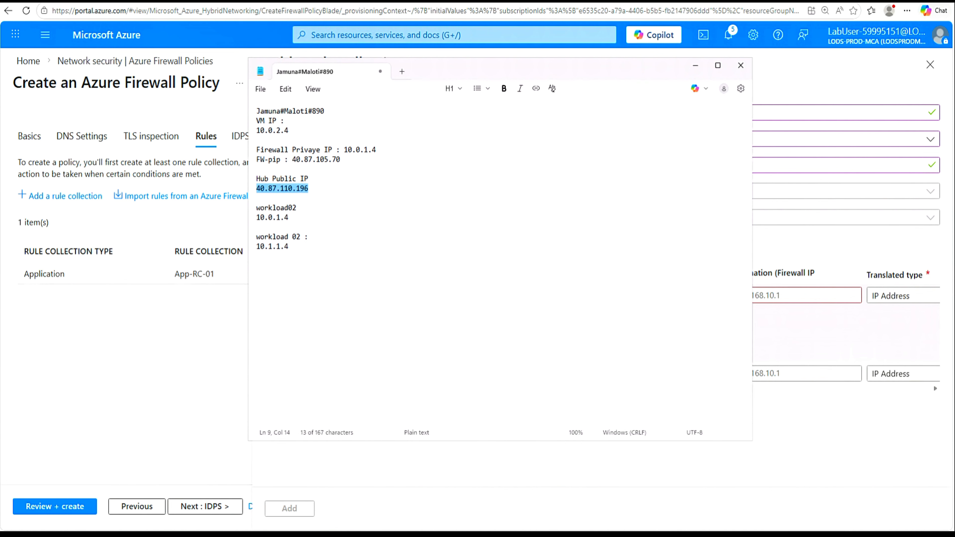
{"action": "right_click", "coordinate": [279, 192]}
{"action": "left_click", "coordinate": [325, 208]}
{"action": "left_click", "coordinate": [196, 320]}
{"action": "left_click", "coordinate": [749, 296]}
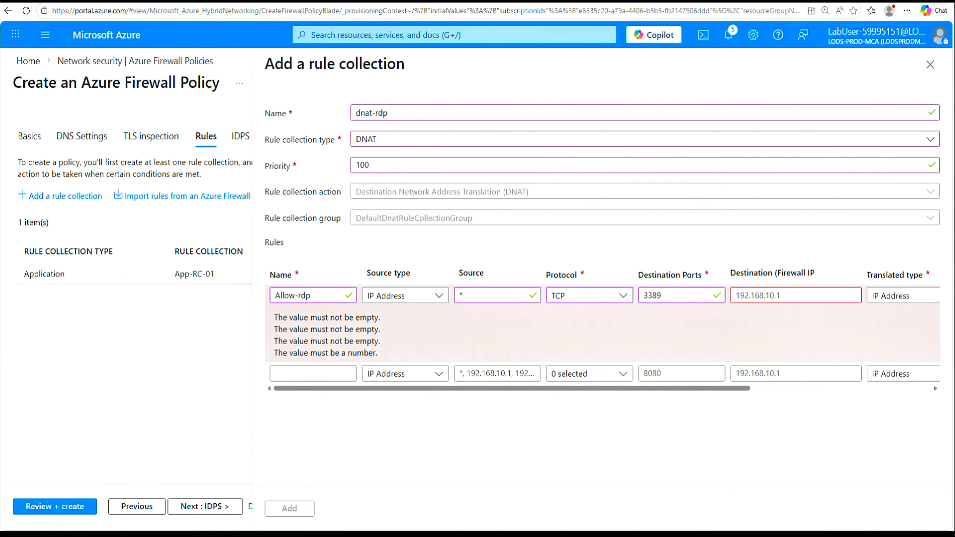
{"action": "right_click", "coordinate": [748, 297]}
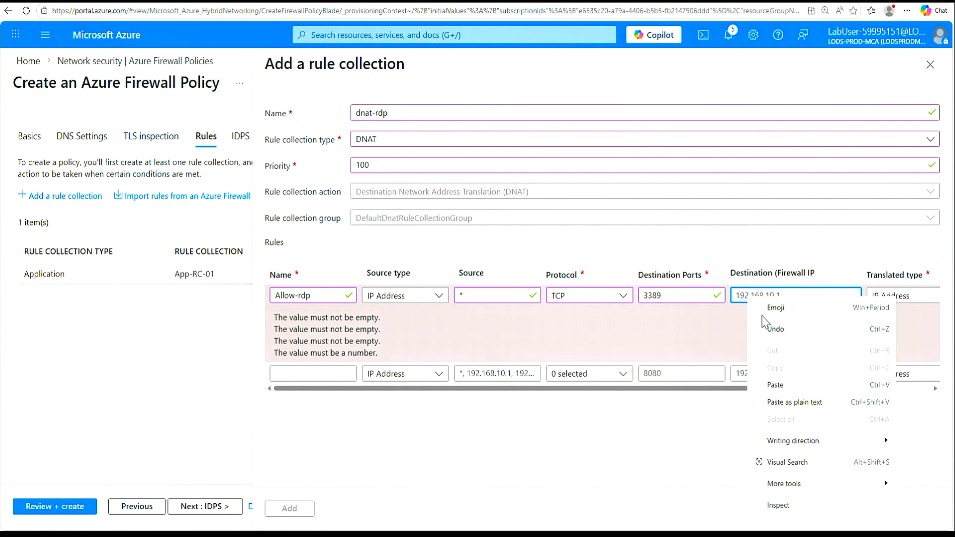
{"action": "left_click", "coordinate": [778, 387]}
- Set the Allow-rdp rule's translated address to the first workload's IP 10.0.1.4 copied from Notepad, and its translated port to 3389
{"action": "left_click", "coordinate": [743, 377]}
{"action": "left_click_drag", "start_coordinate": [743, 376], "coordinate": [906, 389]}
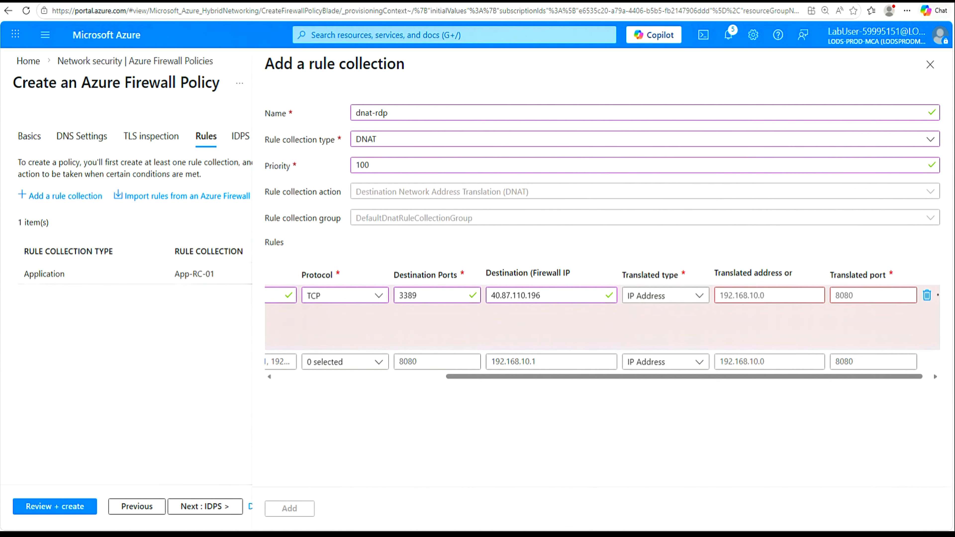
{"action": "left_click", "coordinate": [764, 296]}
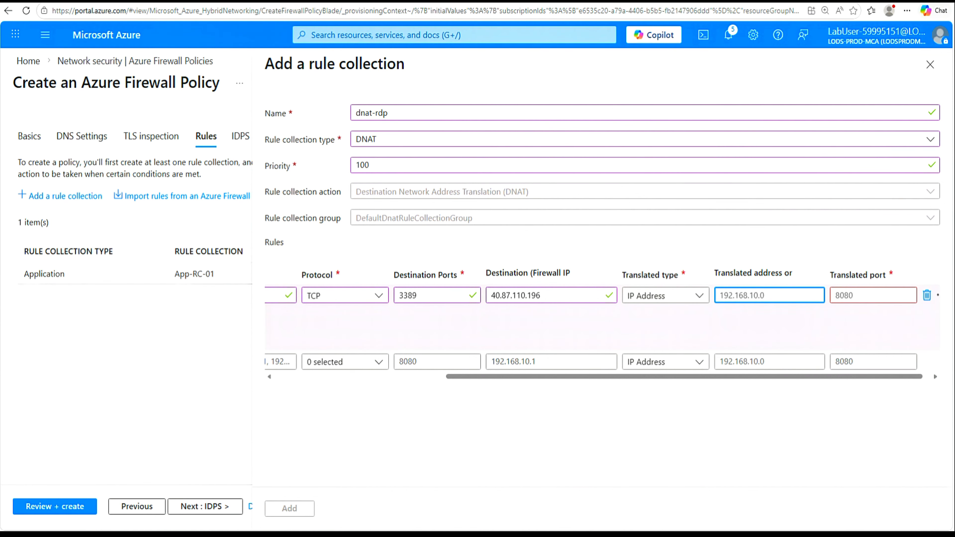
{"action": "key", "text": "alt+Tab"}
{"action": "left_click_drag", "start_coordinate": [289, 218], "coordinate": [256, 217]}
{"action": "right_click", "coordinate": [269, 218]}
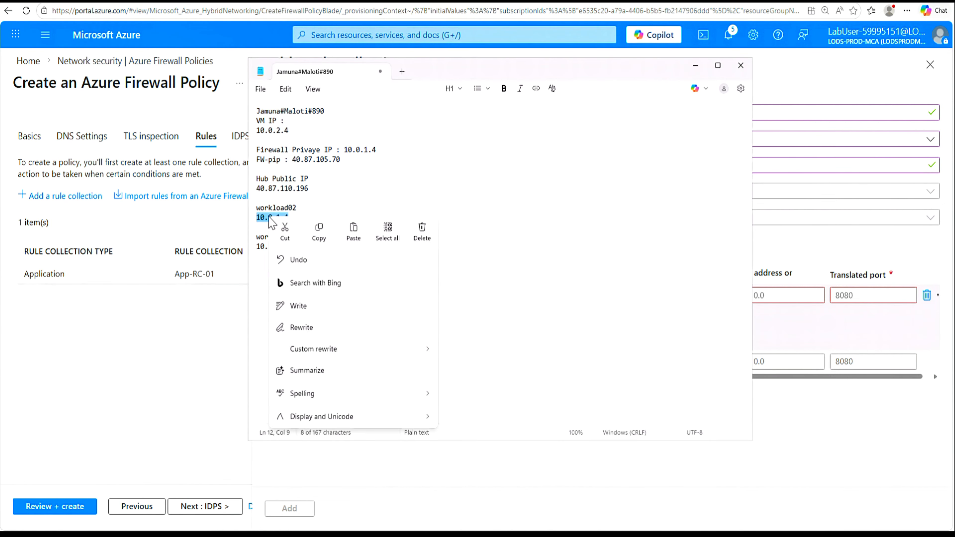
{"action": "left_click", "coordinate": [319, 230]}
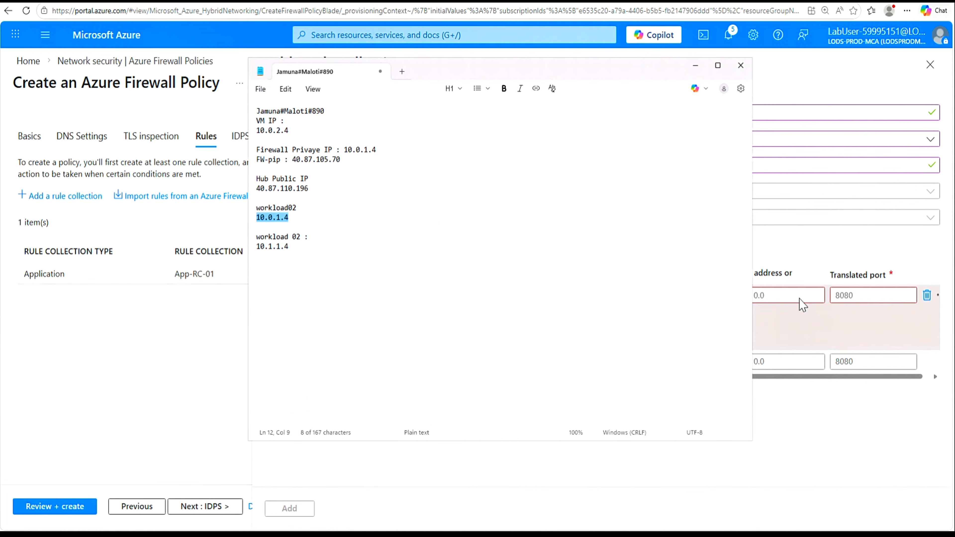
{"action": "left_click", "coordinate": [785, 296]}
{"action": "right_click", "coordinate": [812, 296]}
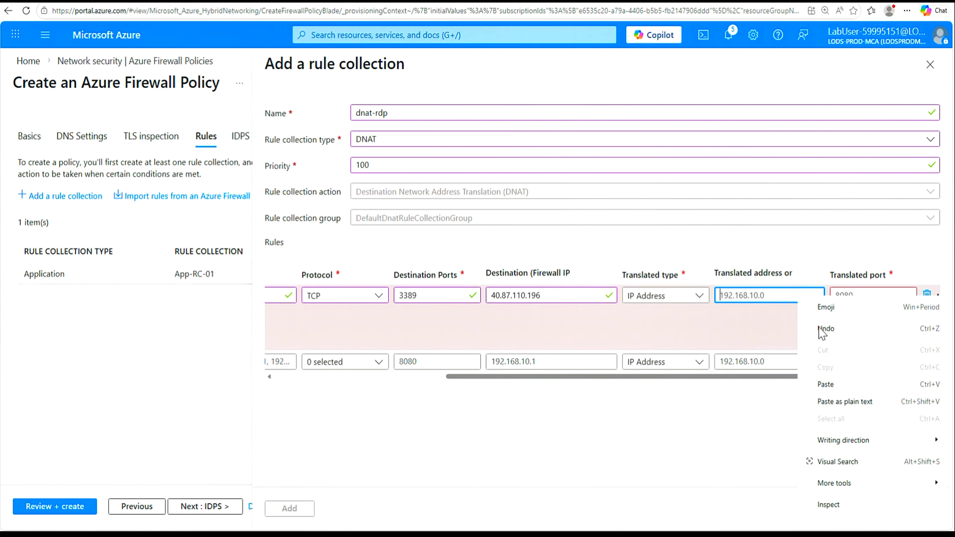
{"action": "left_click", "coordinate": [835, 385]}
{"action": "left_click", "coordinate": [871, 296]}
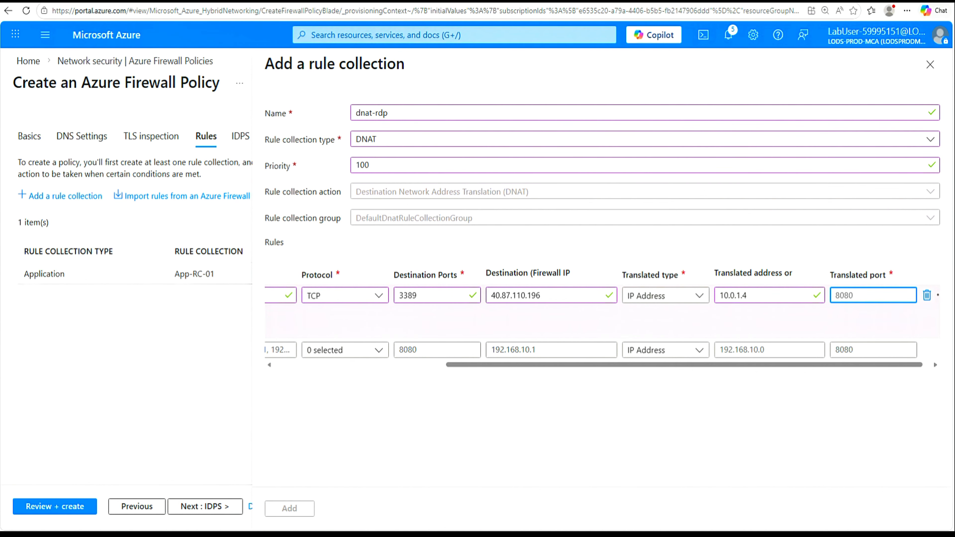
{"action": "type", "text": "3389"}
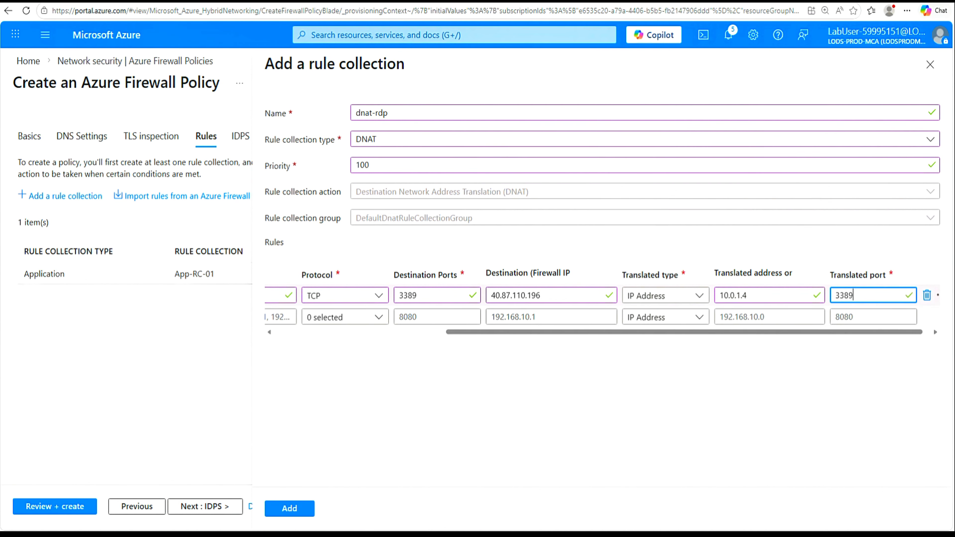
- Add the dnat-rdp collection to the policy and expand its rule in the collection list
{"action": "left_click", "coordinate": [289, 510]}
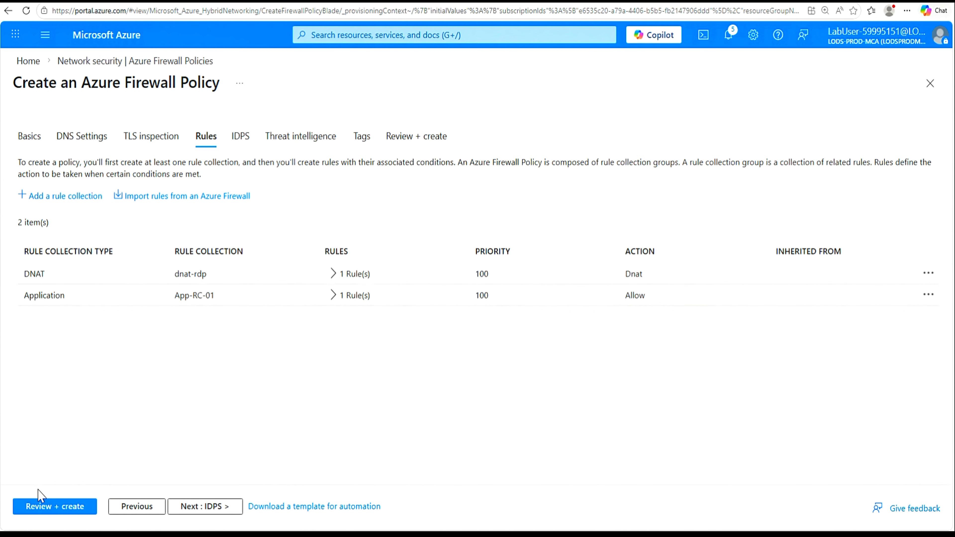
{"action": "left_click", "coordinate": [74, 196]}
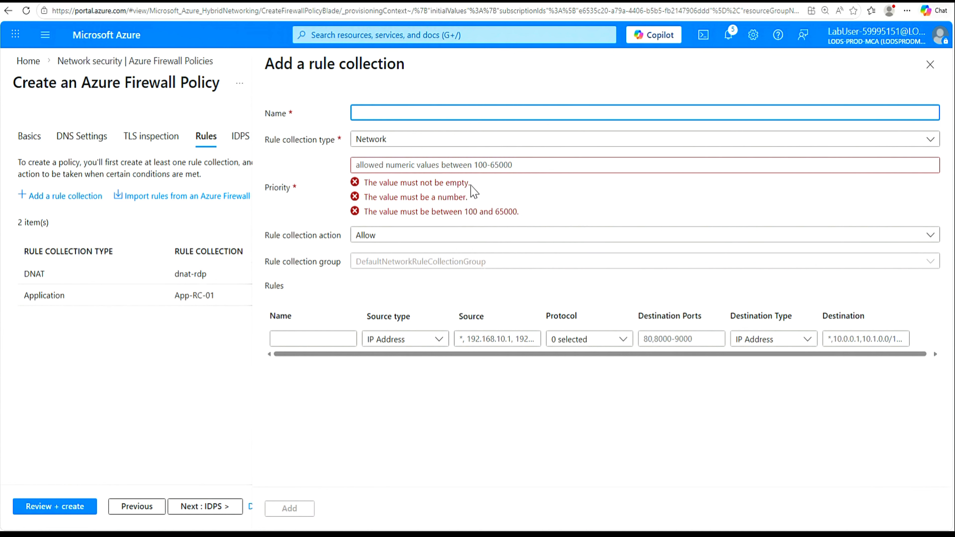
{"action": "left_click", "coordinate": [931, 68]}
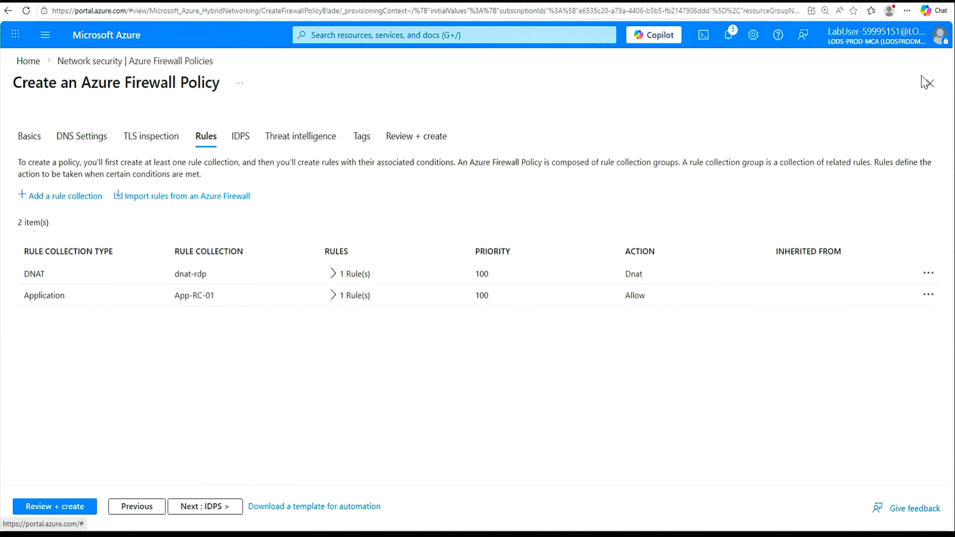
{"action": "left_click", "coordinate": [331, 275]}
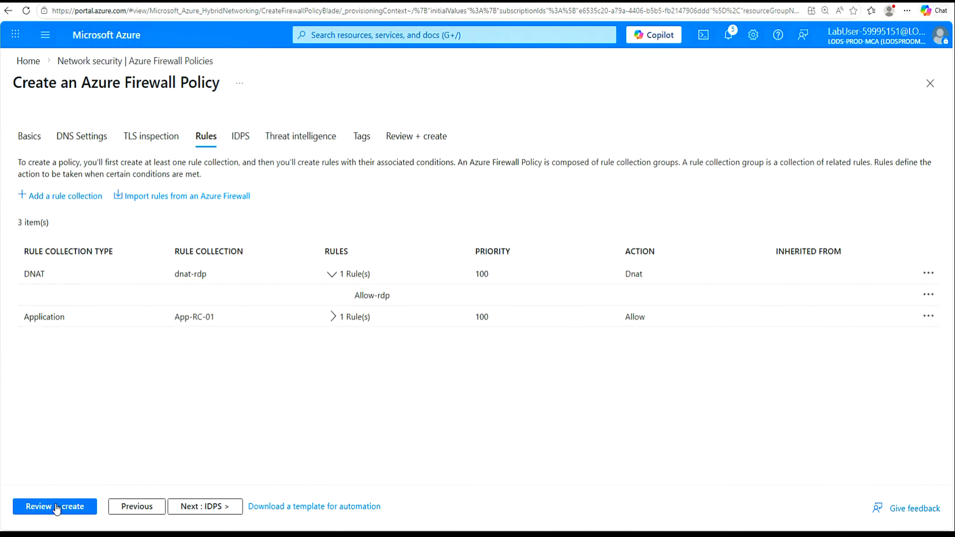
- Start a third rule collection named vnet-rdp of type Network with priority 100
{"action": "left_click", "coordinate": [70, 196]}
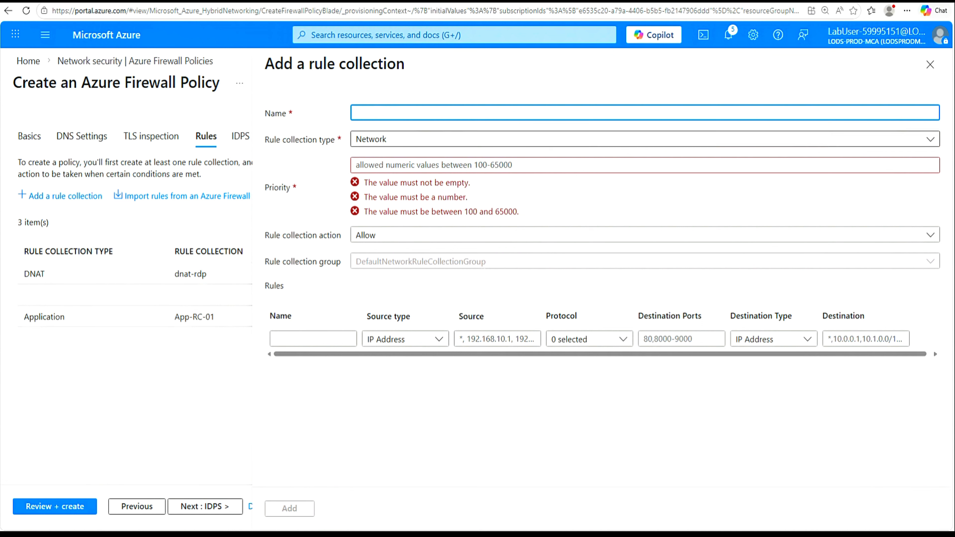
{"action": "type", "text": "vnet-rdp"}
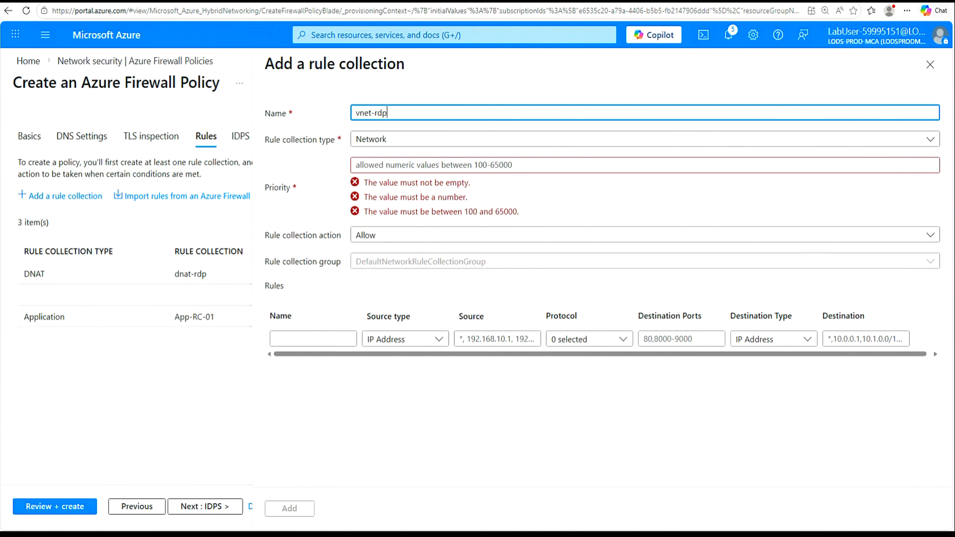
{"action": "left_click", "coordinate": [661, 203]}
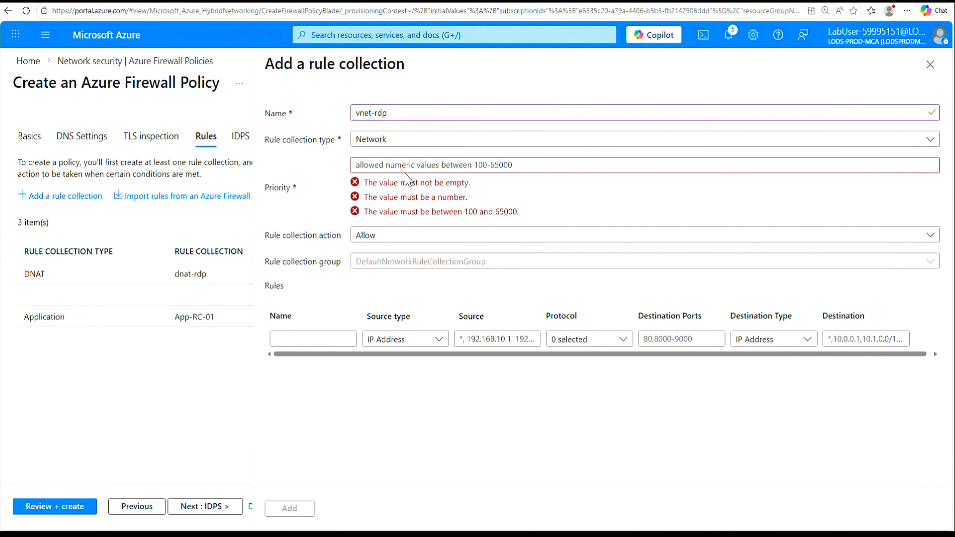
{"action": "left_click", "coordinate": [435, 166]}
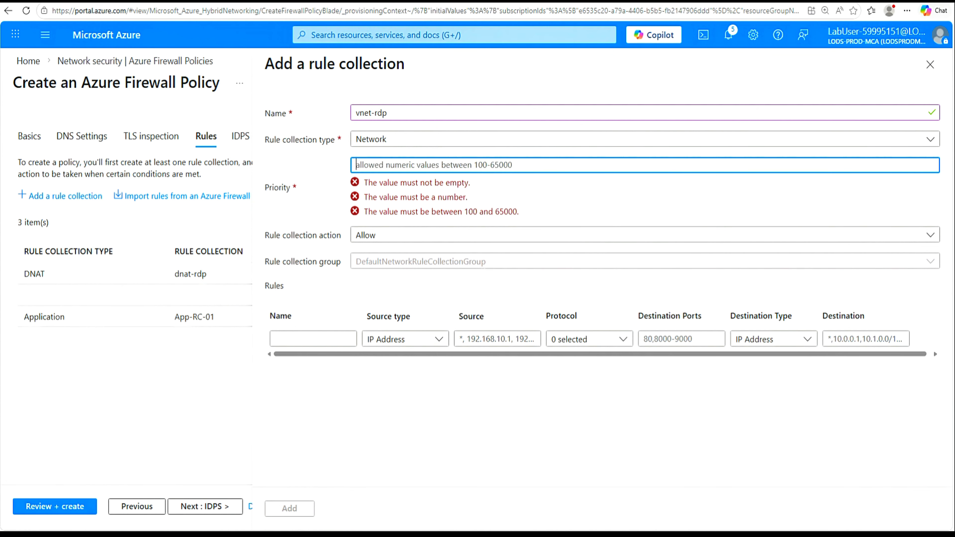
{"action": "type", "text": "100"}
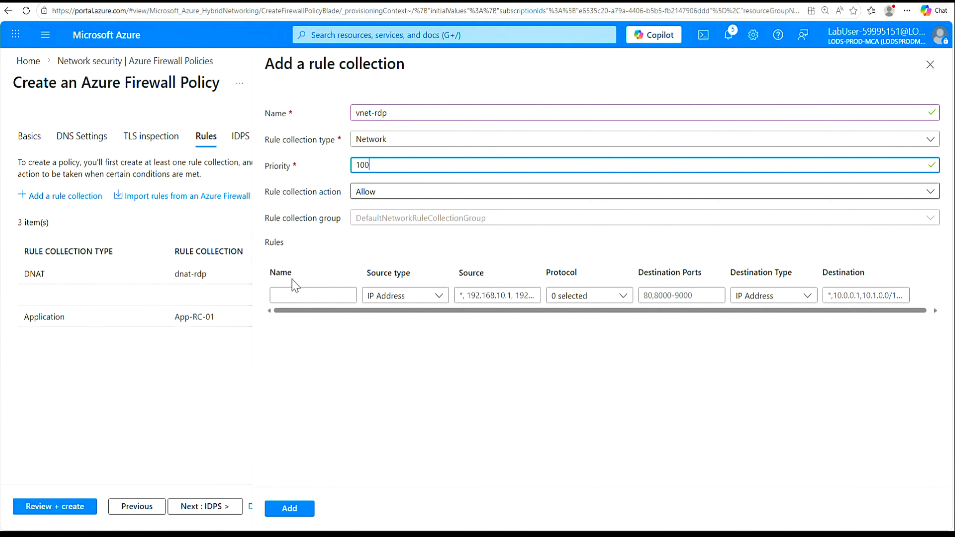
- Define a rule named Allow-vnet in the network collection with source *, protocol TCP and destination port 3389
{"action": "left_click", "coordinate": [313, 295]}
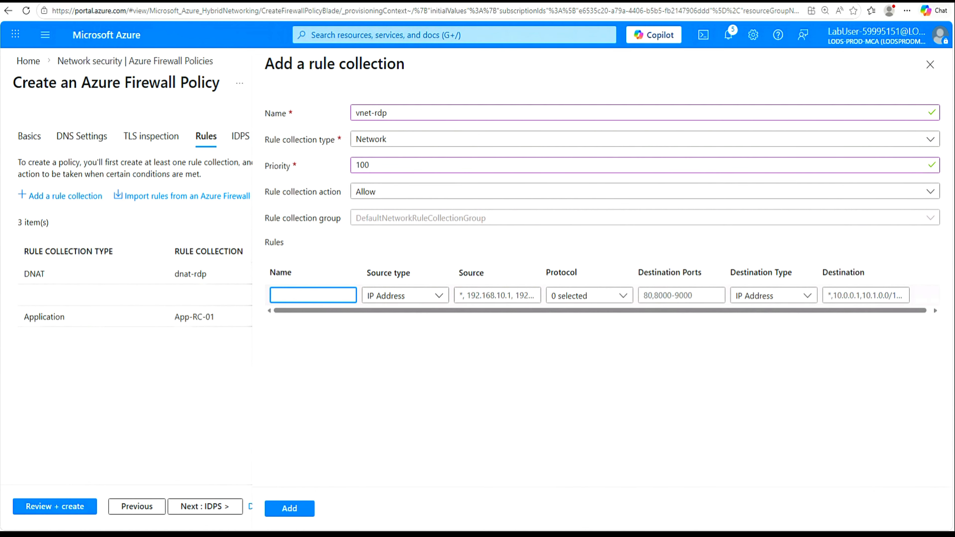
{"action": "type", "text": "Allow-vnet"}
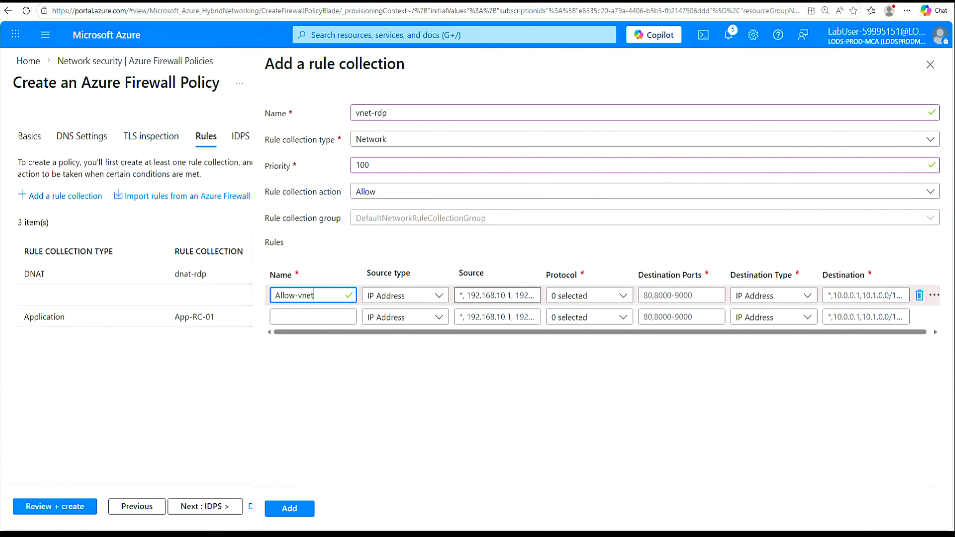
{"action": "left_click", "coordinate": [497, 295]}
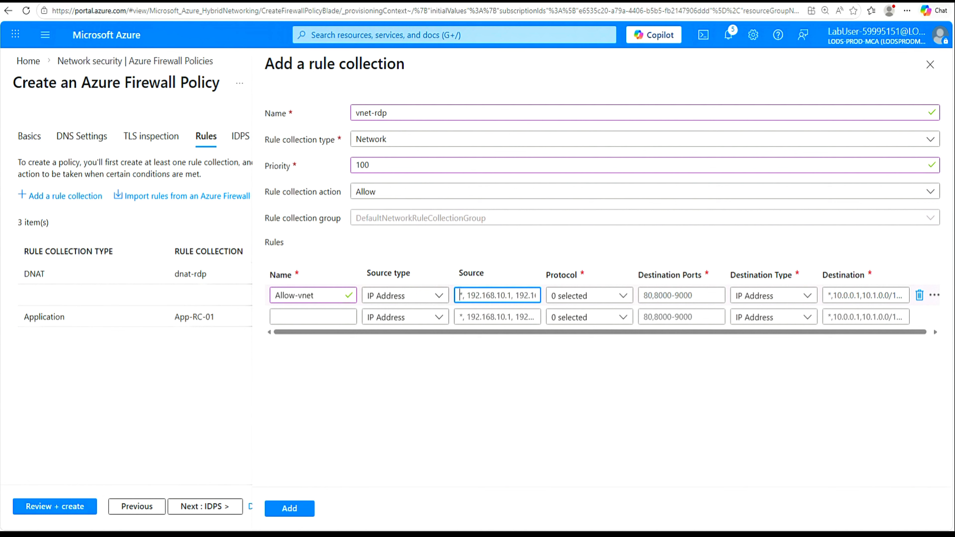
{"action": "type", "text": "*"}
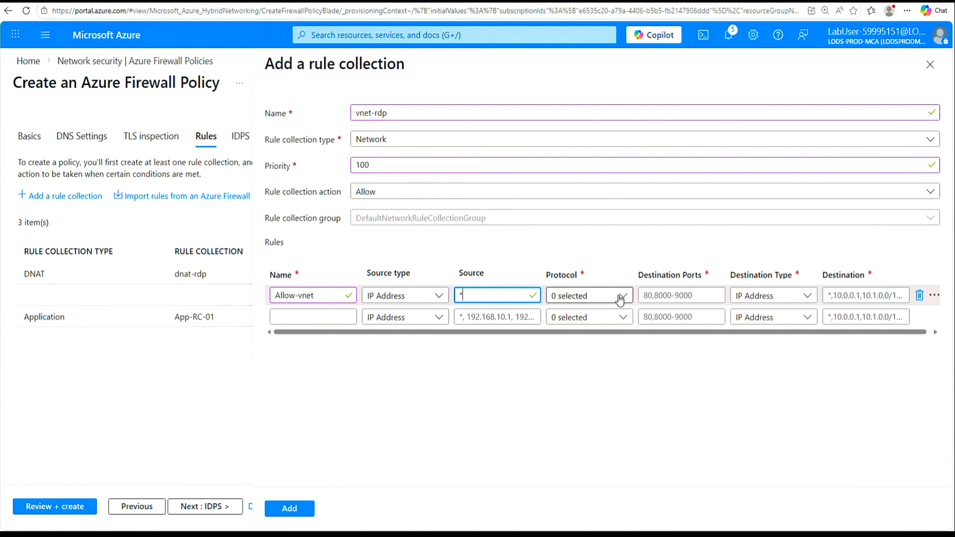
{"action": "left_click", "coordinate": [623, 299]}
{"action": "left_click", "coordinate": [558, 318]}
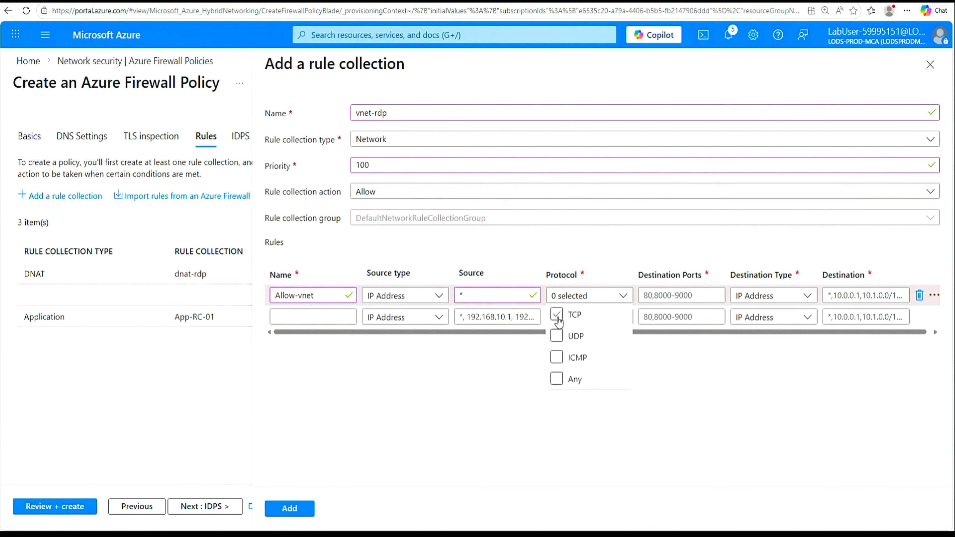
{"action": "left_click", "coordinate": [681, 297]}
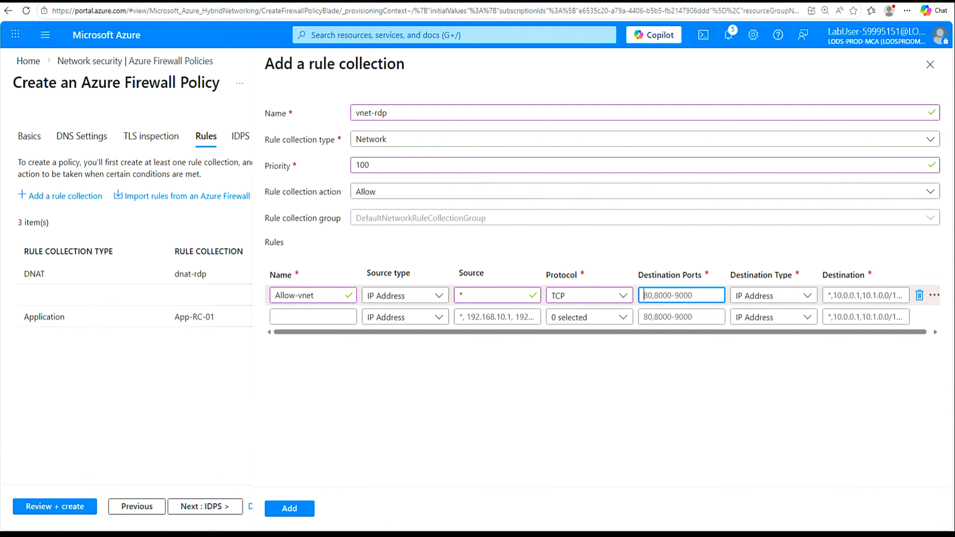
{"action": "type", "text": "3389"}
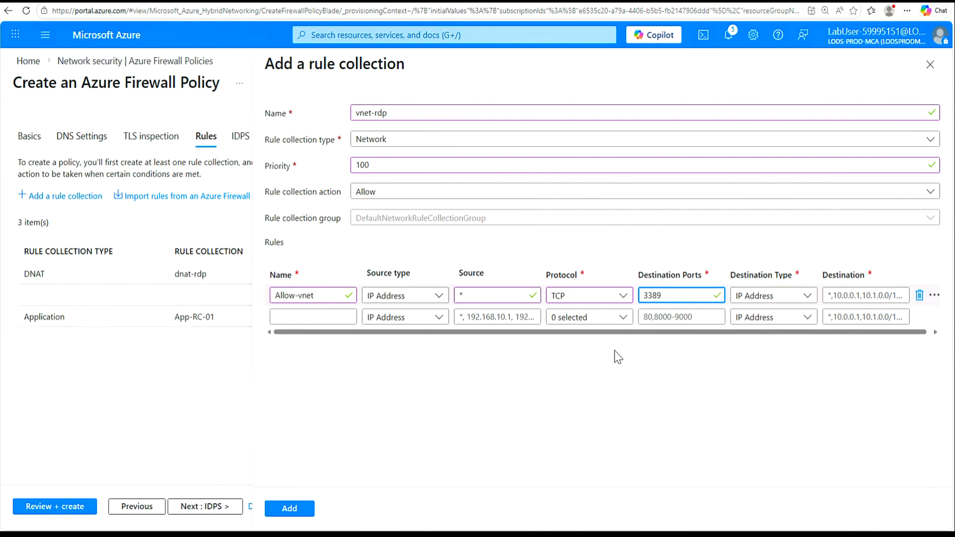
- Copy the second workload's IP 10.1.1.4 from Notepad as the Allow-vnet rule's destination and add the vnet-rdp collection to the policy
{"action": "left_click_drag", "start_coordinate": [670, 332], "coordinate": [745, 329]}
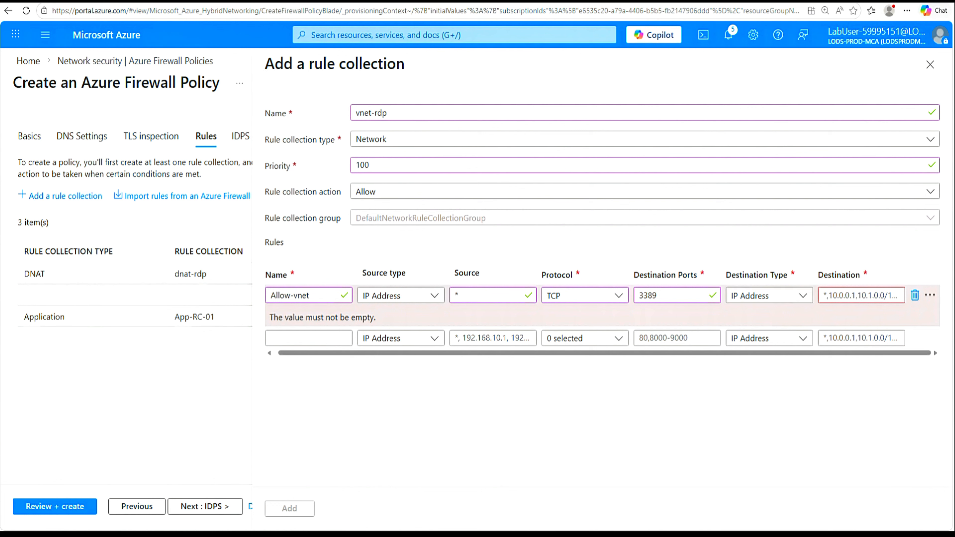
{"action": "left_click", "coordinate": [857, 296]}
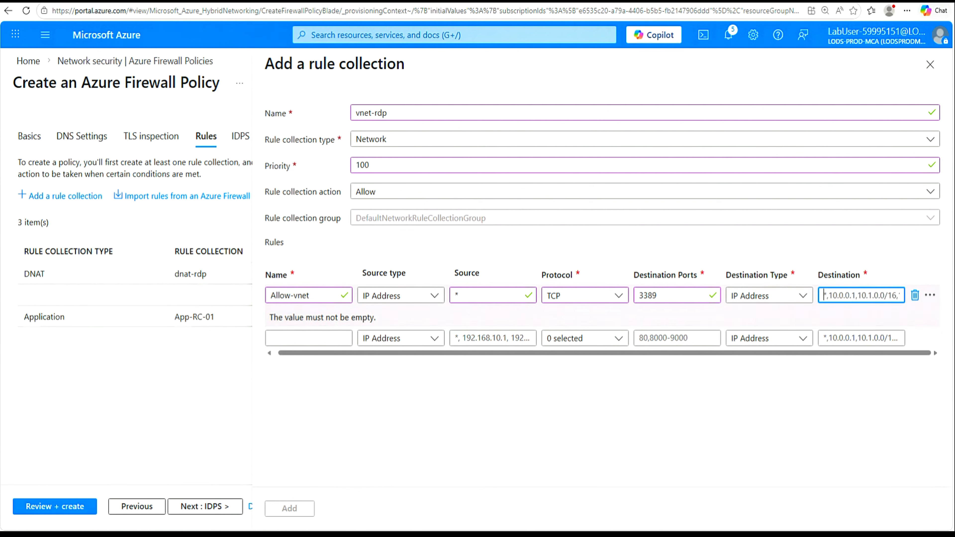
{"action": "left_click", "coordinate": [556, 534]}
{"action": "left_click_drag", "start_coordinate": [289, 247], "coordinate": [256, 247]}
{"action": "right_click", "coordinate": [279, 246]}
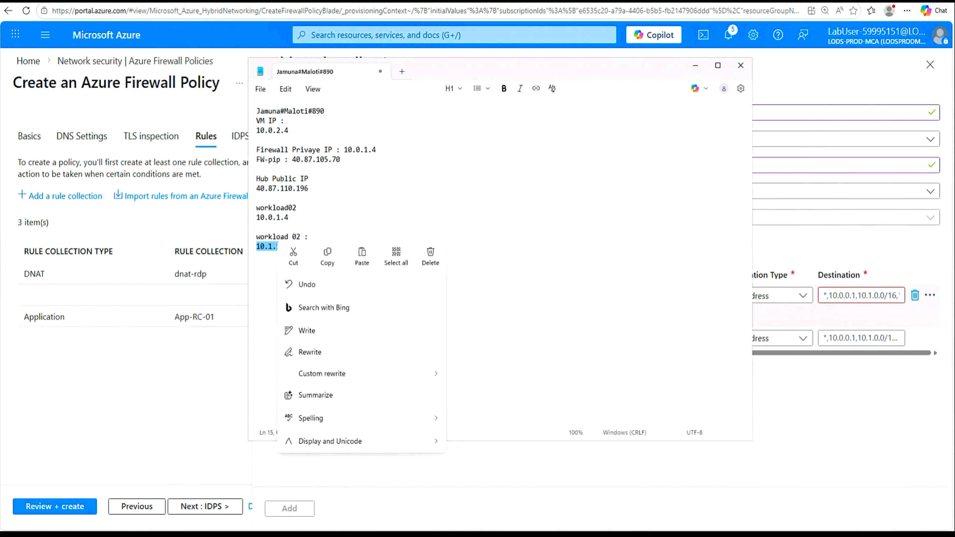
{"action": "left_click", "coordinate": [327, 259]}
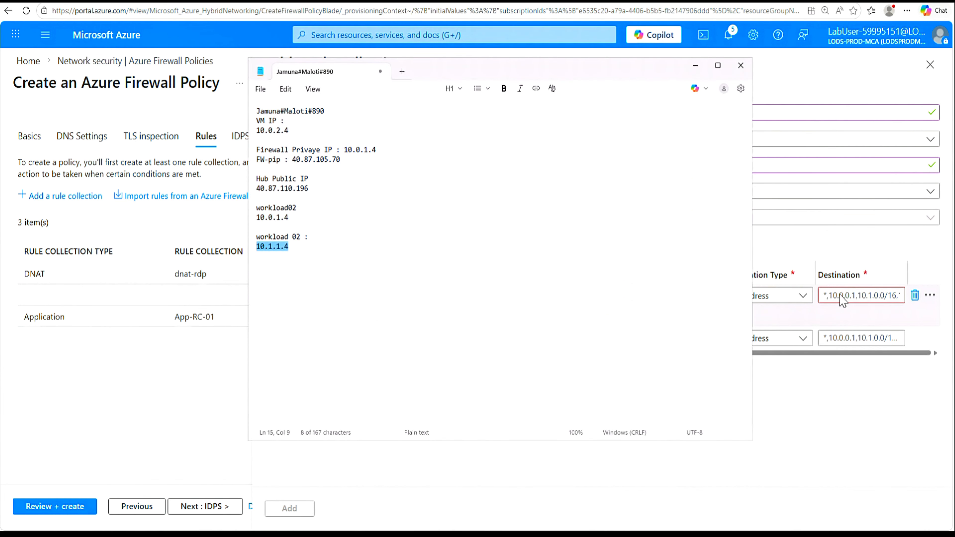
{"action": "key", "text": "alt+Tab"}
{"action": "right_click", "coordinate": [820, 296]}
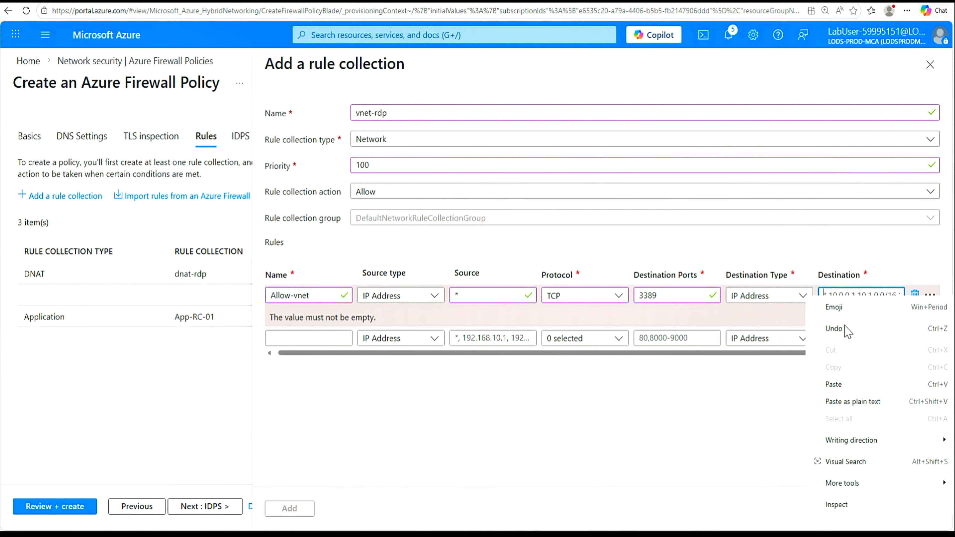
{"action": "left_click", "coordinate": [838, 385]}
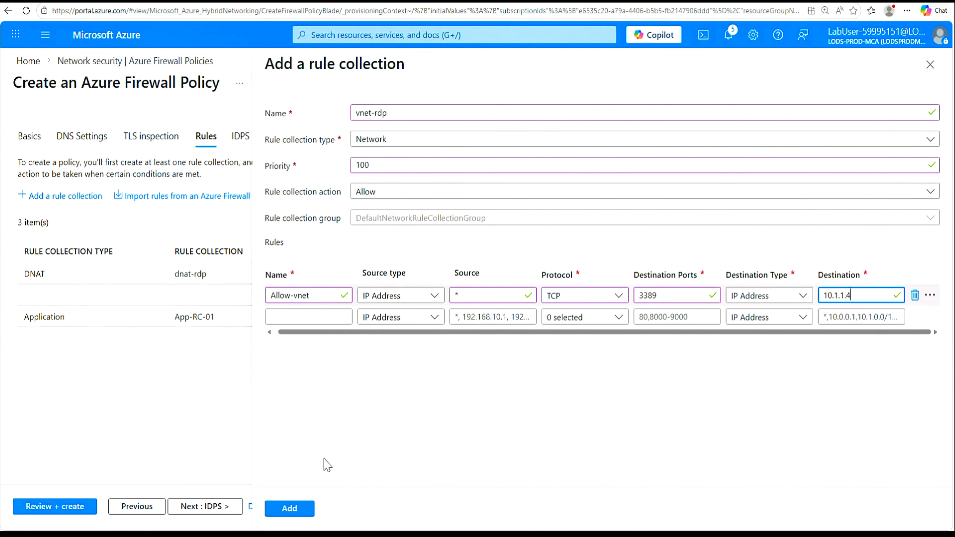
{"action": "left_click", "coordinate": [300, 512]}
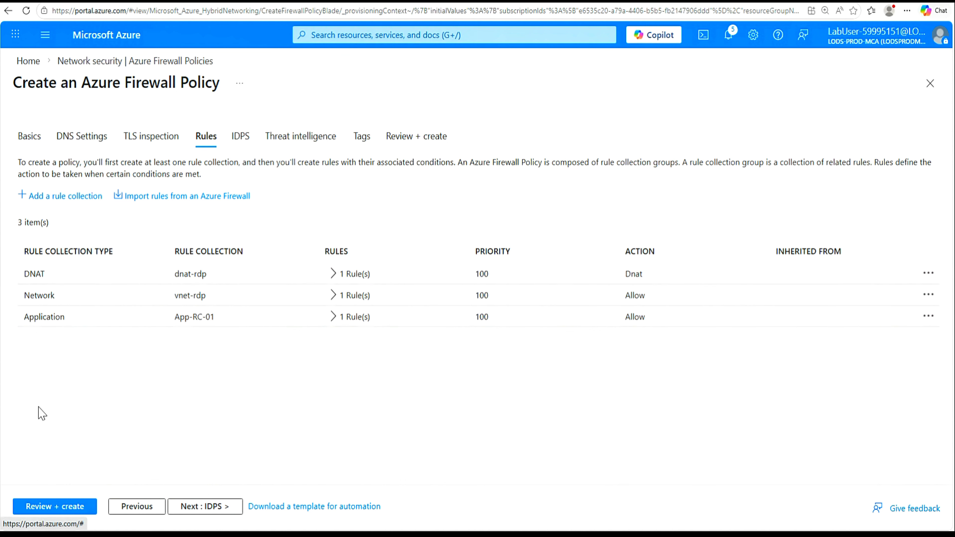
- Validate and create the firewall policy Policy-01, and open the deployed resource
{"action": "left_click", "coordinate": [66, 509]}
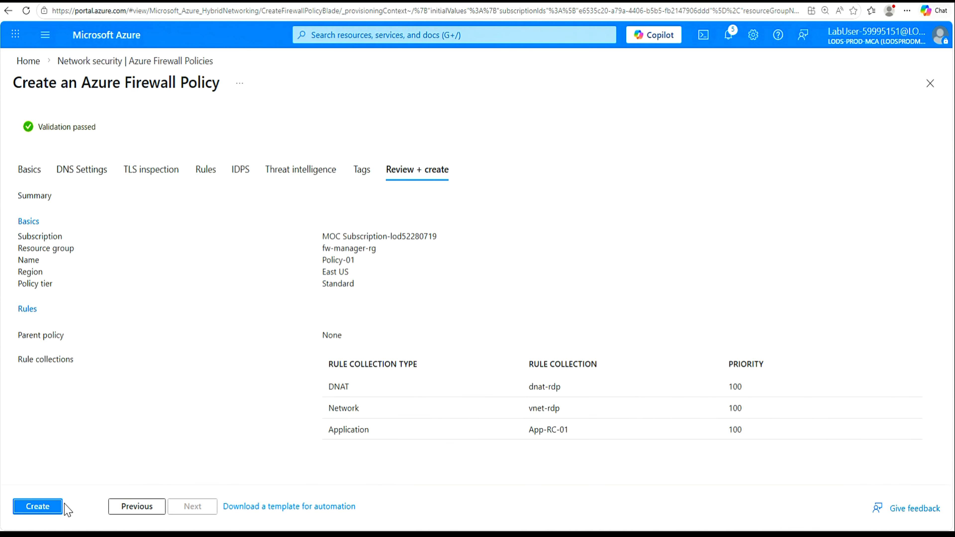
{"action": "left_click", "coordinate": [36, 509]}
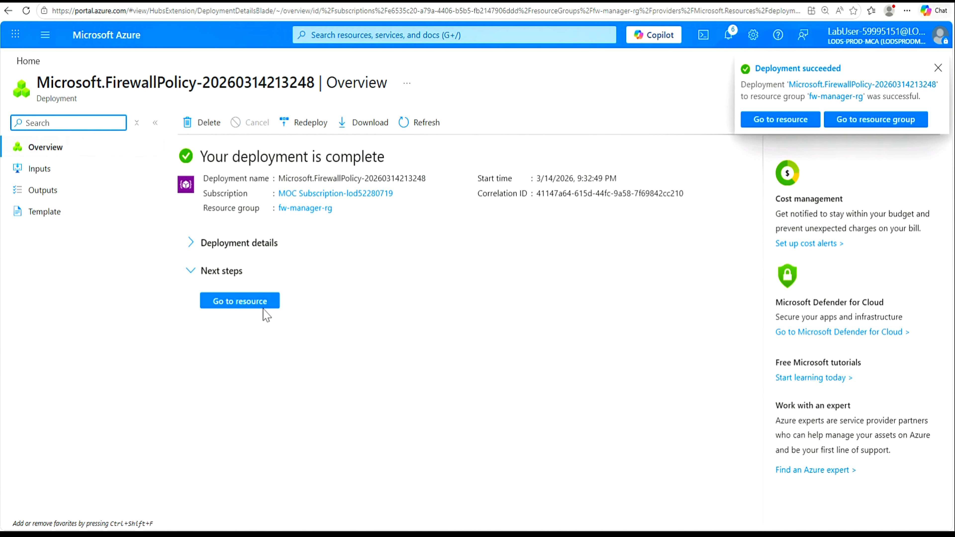
{"action": "left_click", "coordinate": [248, 304]}
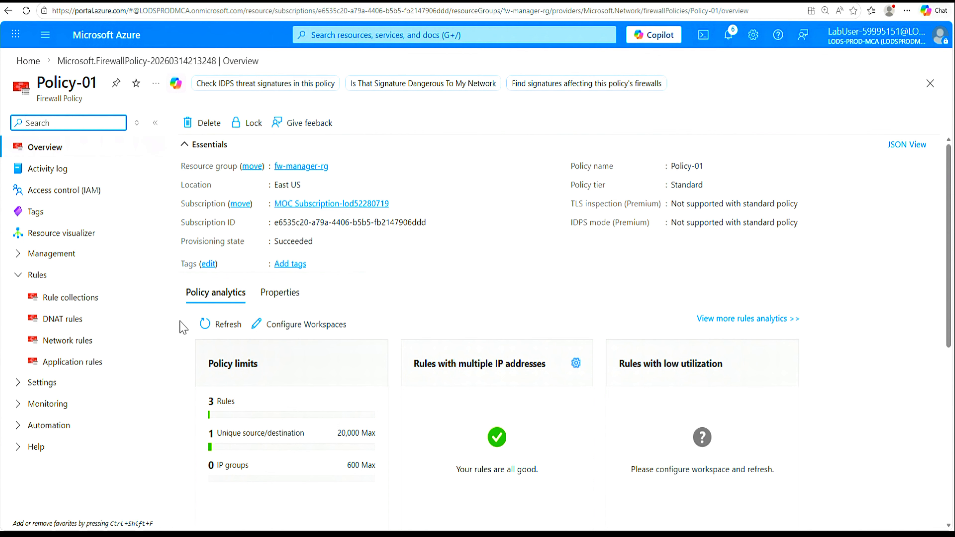
- Review Policy-01's rule collections and its DNAT, network and application rules
{"action": "left_click", "coordinate": [77, 299]}
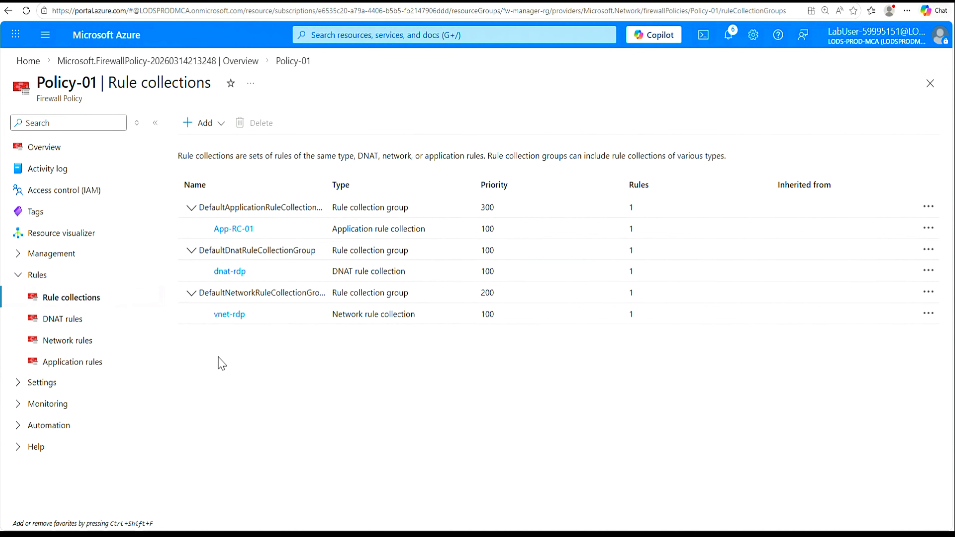
{"action": "left_click", "coordinate": [62, 319]}
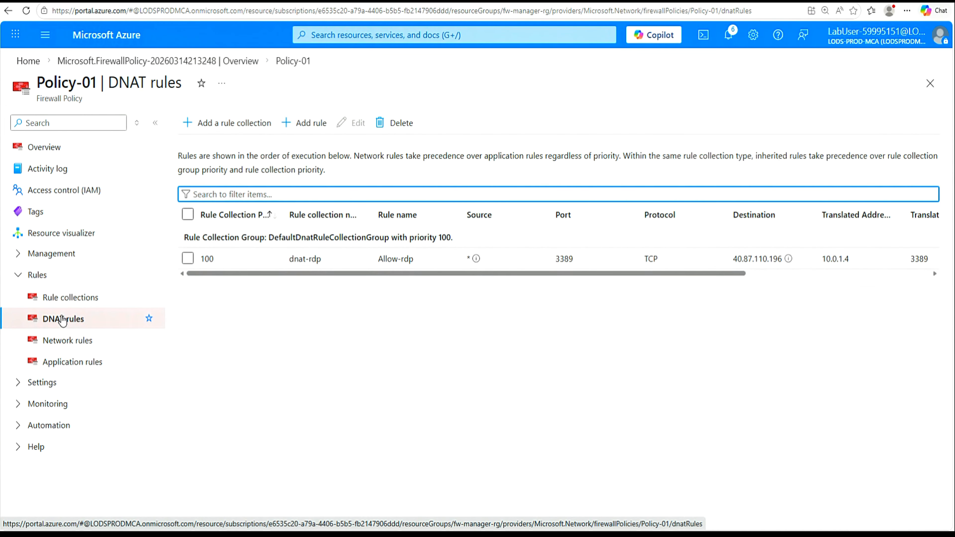
{"action": "left_click", "coordinate": [69, 341]}
{"action": "left_click", "coordinate": [84, 362]}
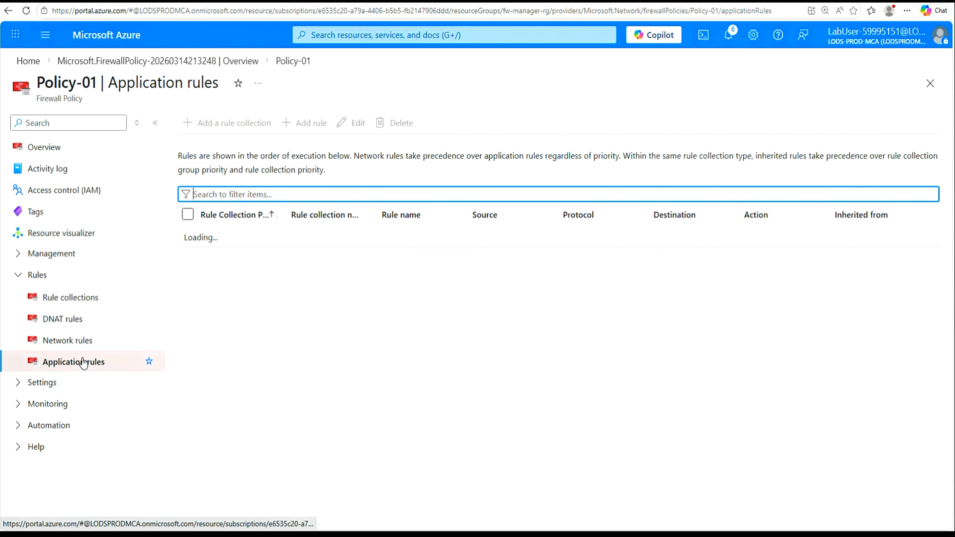
{"action": "left_click", "coordinate": [79, 301]}
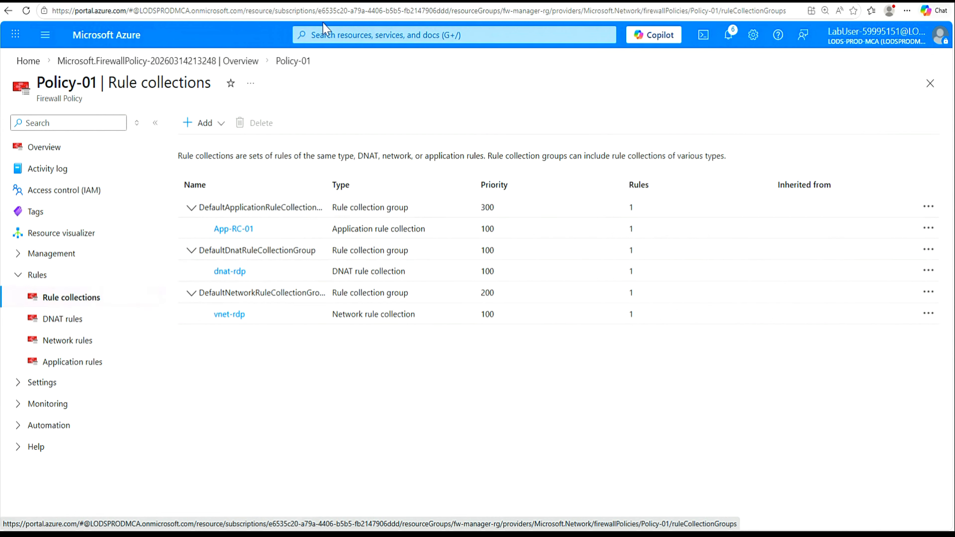
{"action": "left_click", "coordinate": [322, 35]}
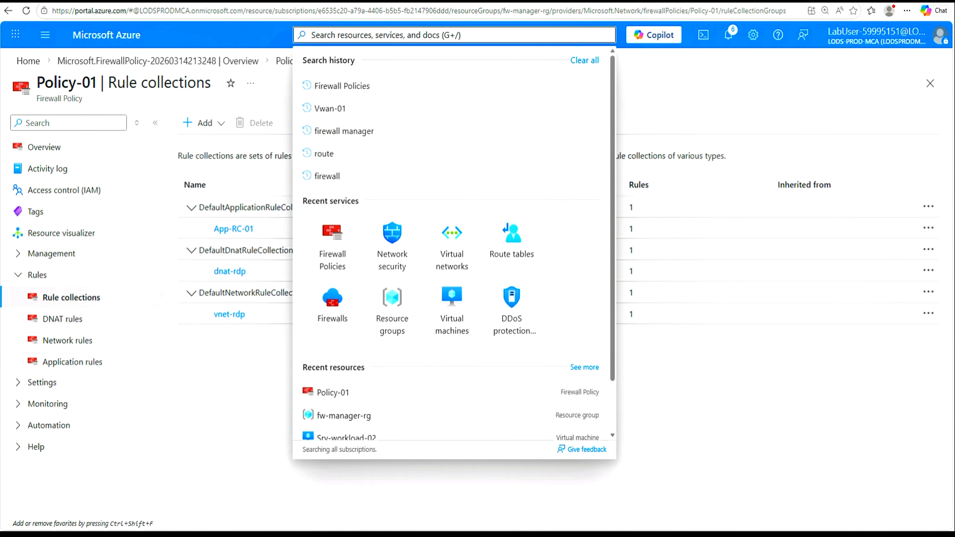
{"action": "type", "text": "Hub-01"}
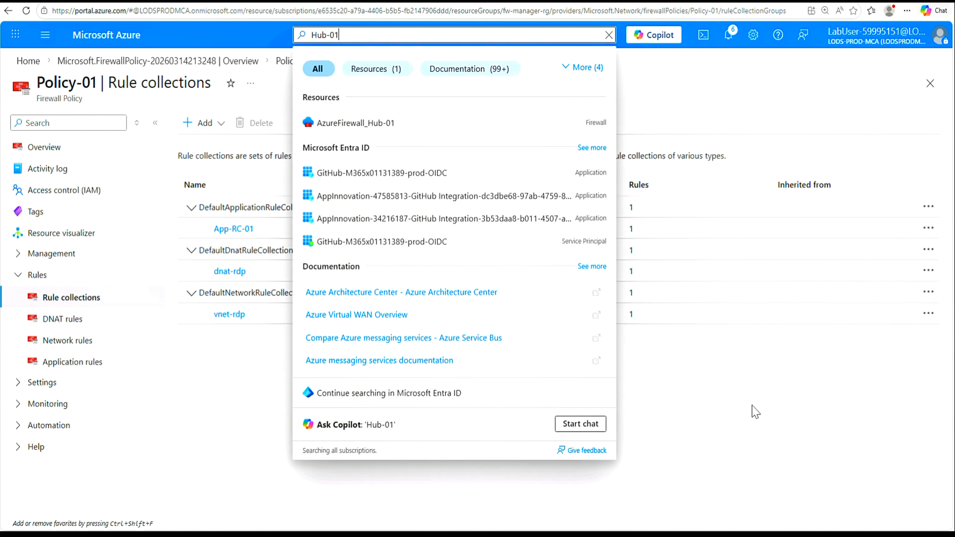
{"action": "left_click", "coordinate": [755, 412]}
- Open the Hub-01 virtual hub from the recent resources on the portal's home page and expand its settings
{"action": "left_click", "coordinate": [28, 61]}
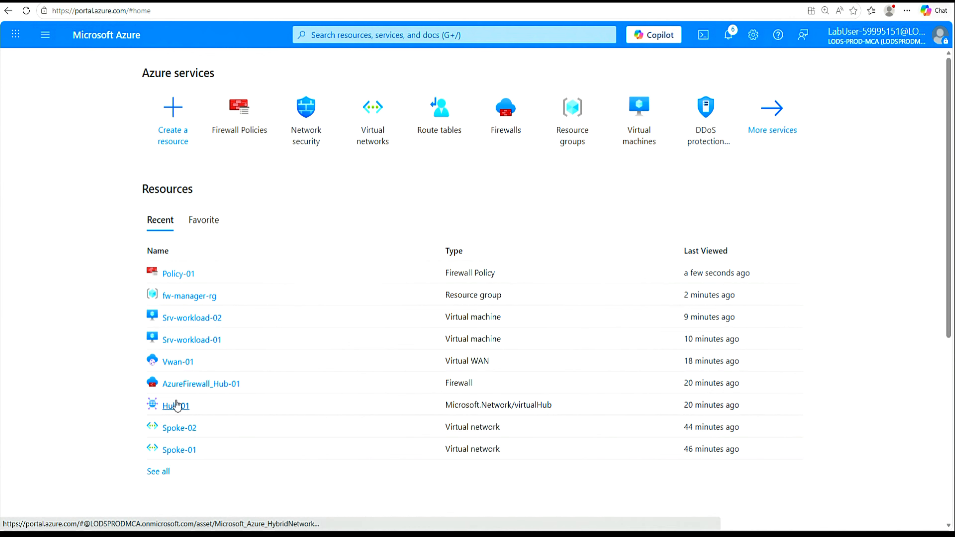
{"action": "mouse_move", "coordinate": [176, 407]}
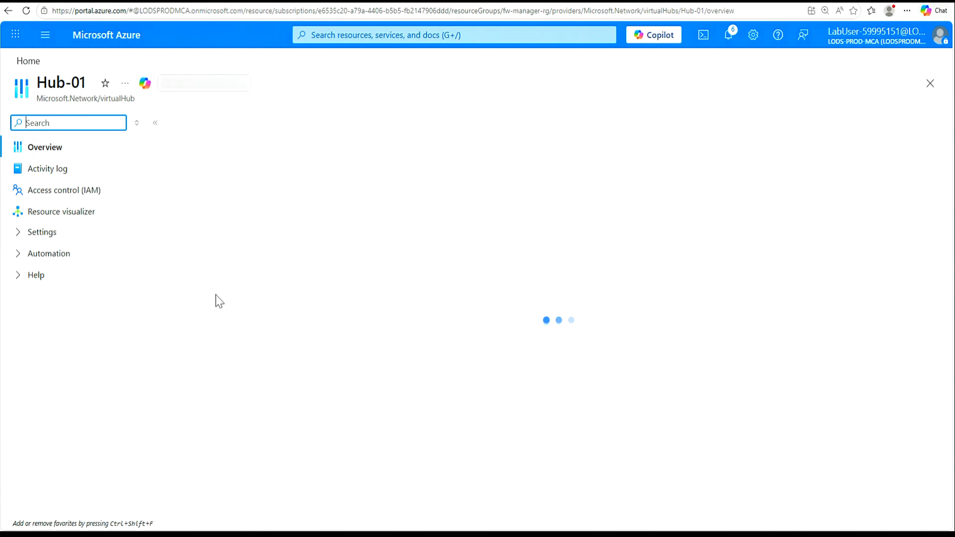
{"action": "left_click", "coordinate": [18, 237]}
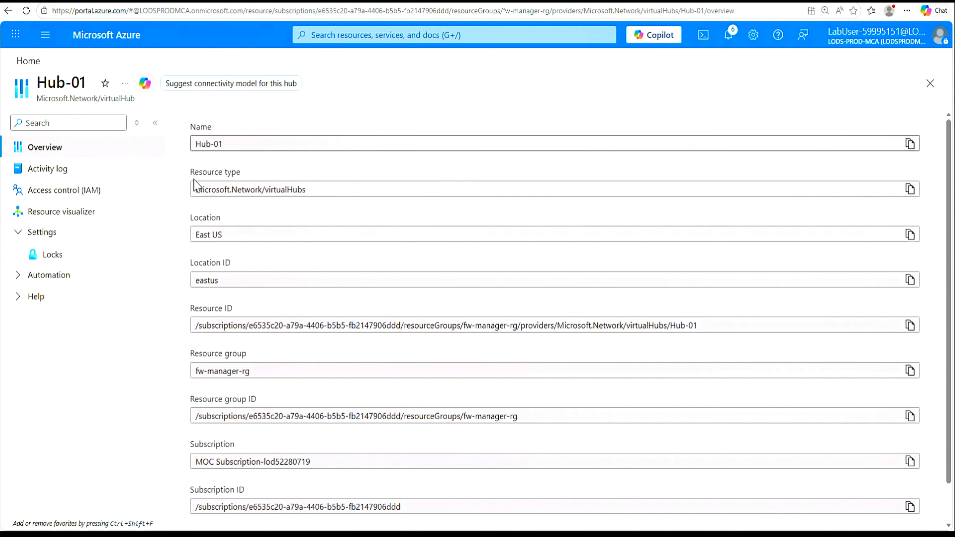
- Open Hub-01 through the Vwan-01 virtual WAN's hubs and go to its Azure Firewall Manager overview
{"action": "left_click", "coordinate": [19, 275]}
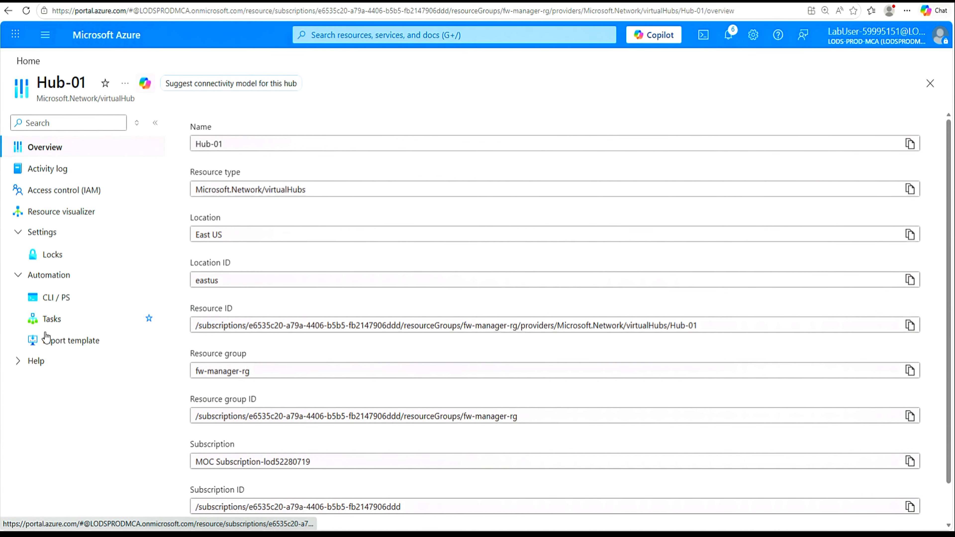
{"action": "left_click", "coordinate": [27, 61]}
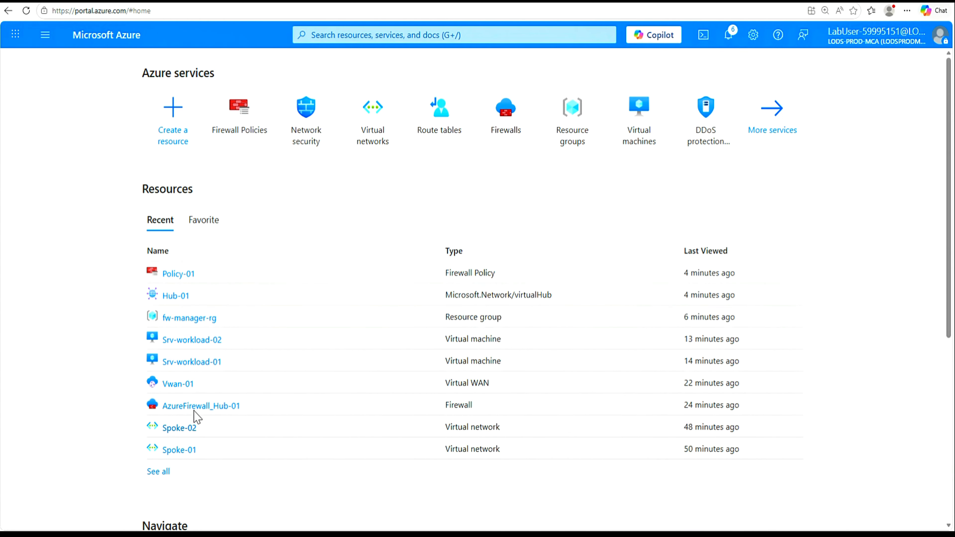
{"action": "left_click", "coordinate": [179, 384]}
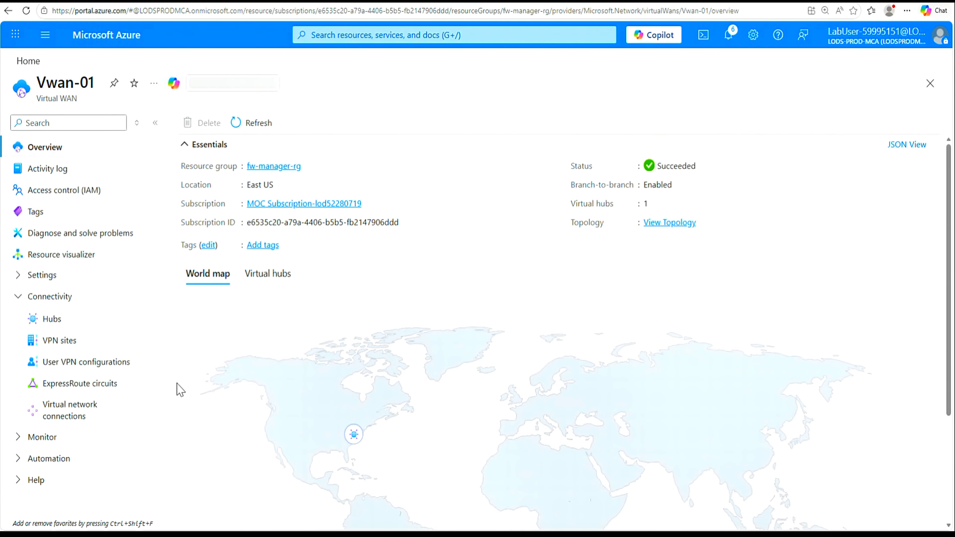
{"action": "left_click", "coordinate": [43, 321]}
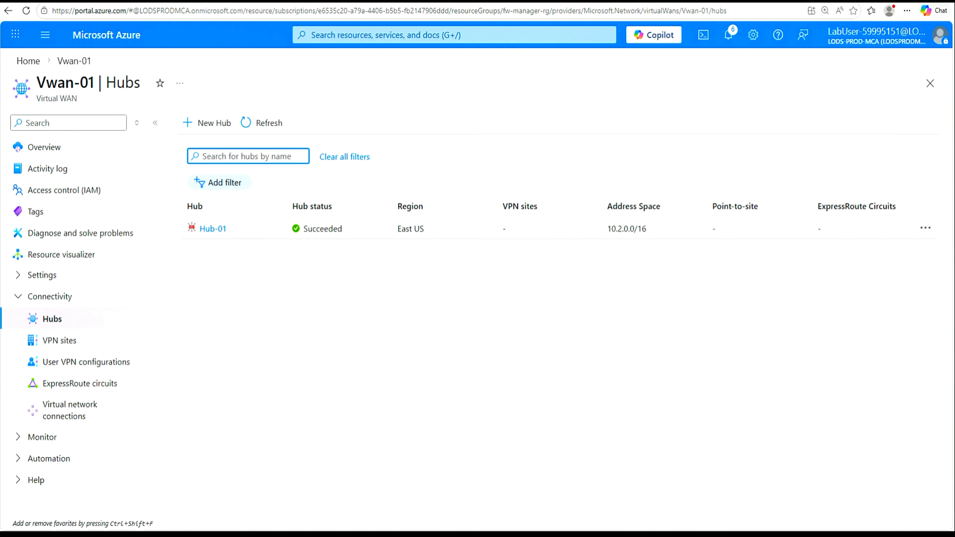
{"action": "left_click", "coordinate": [213, 230]}
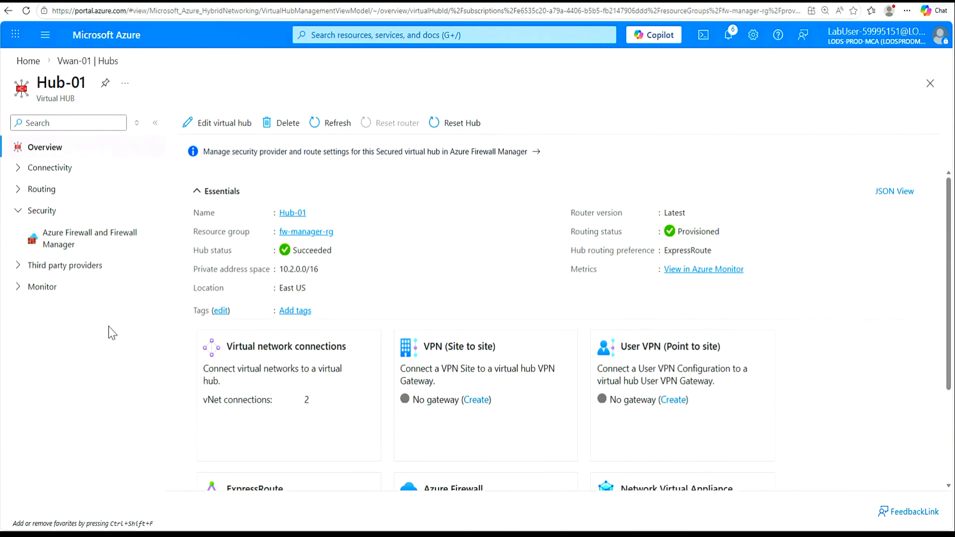
{"action": "left_click", "coordinate": [87, 241]}
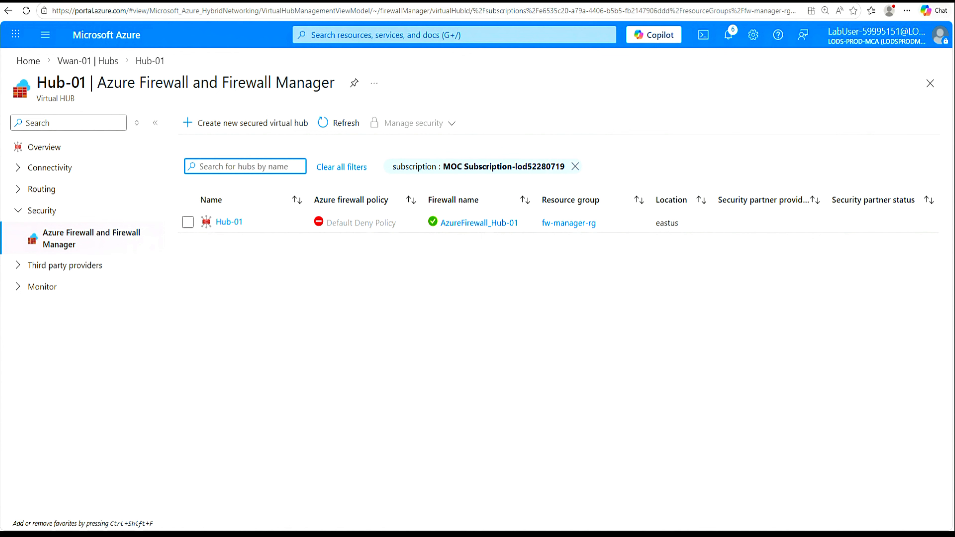
{"action": "left_click", "coordinate": [232, 224]}
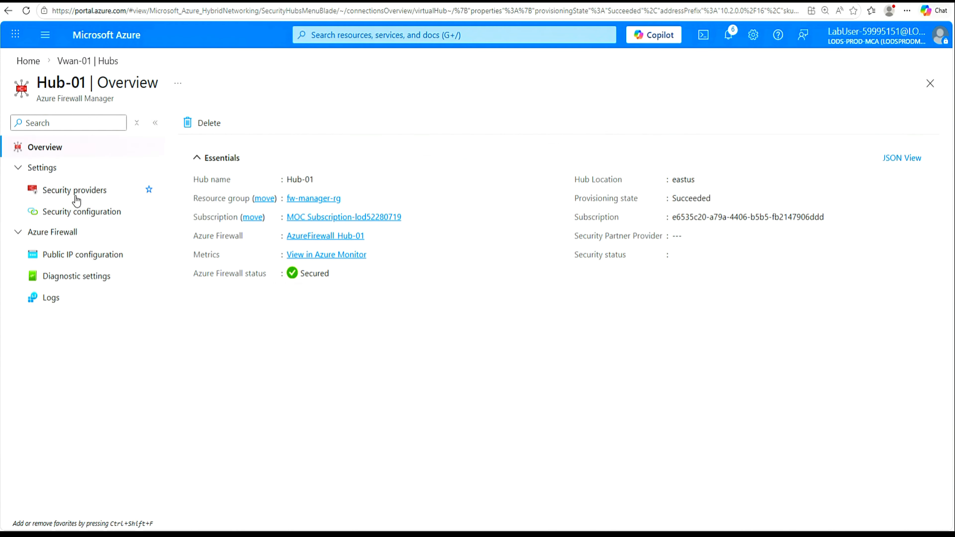
- Associate Policy-01 with Hub-01's Azure Firewall as its security provider and check the progress of the association update
{"action": "left_click", "coordinate": [88, 197]}
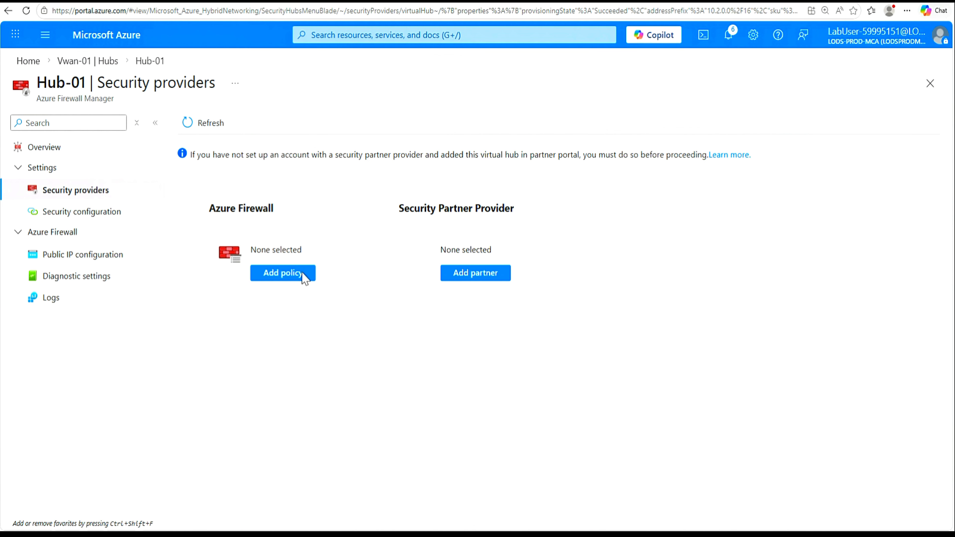
{"action": "left_click", "coordinate": [288, 280]}
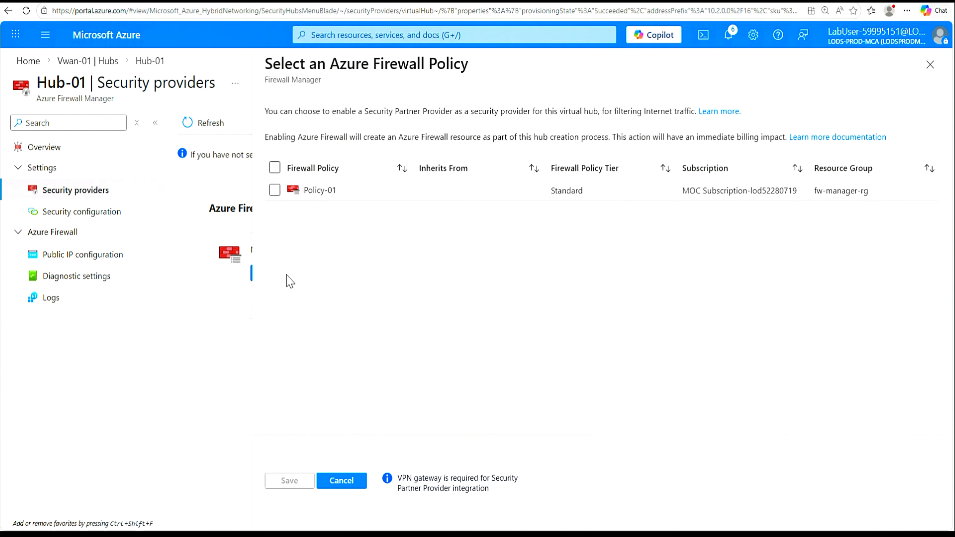
{"action": "left_click", "coordinate": [275, 190]}
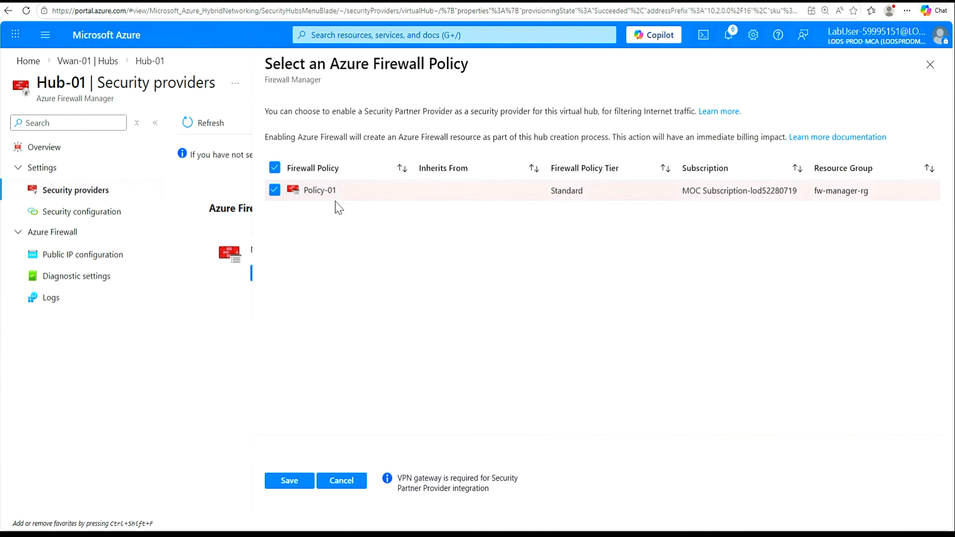
{"action": "left_click", "coordinate": [286, 483]}
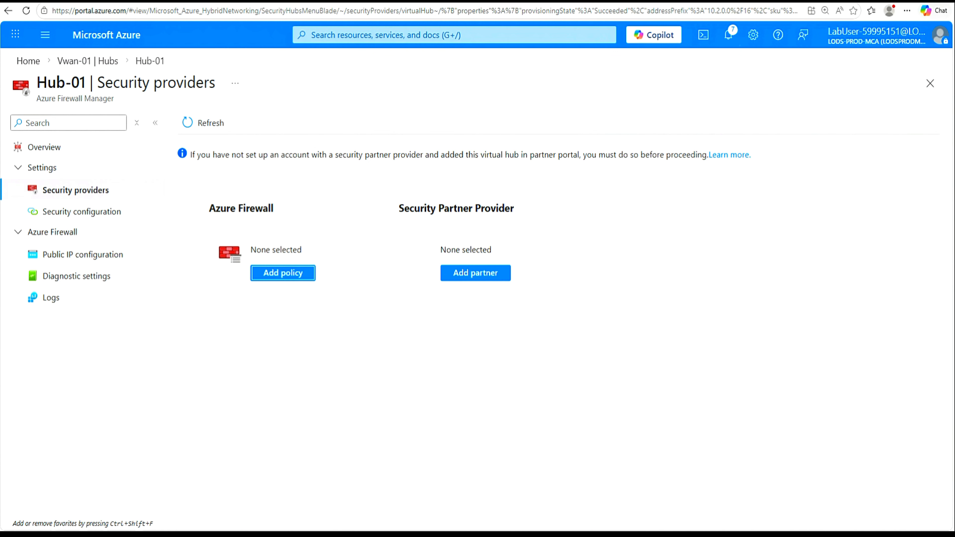
{"action": "left_click", "coordinate": [209, 127]}
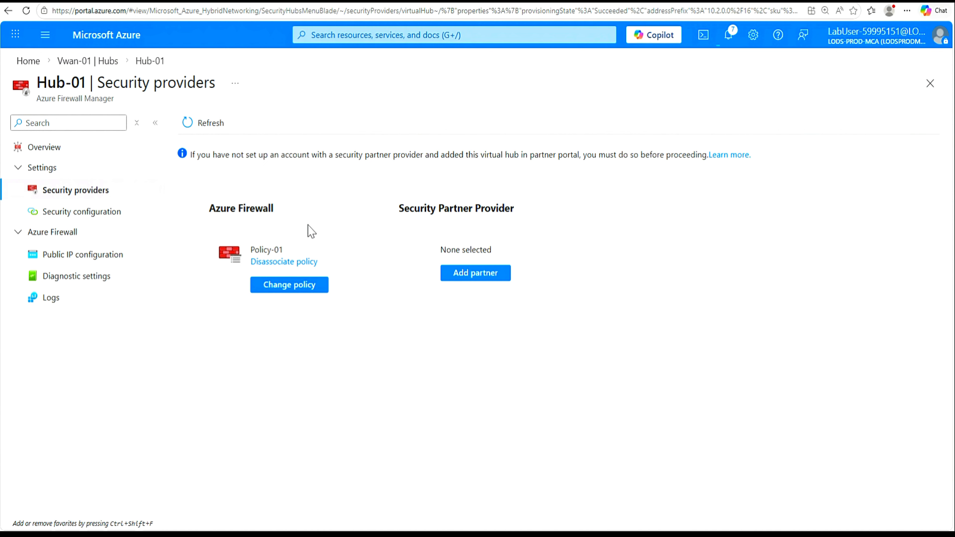
{"action": "left_click", "coordinate": [729, 36]}
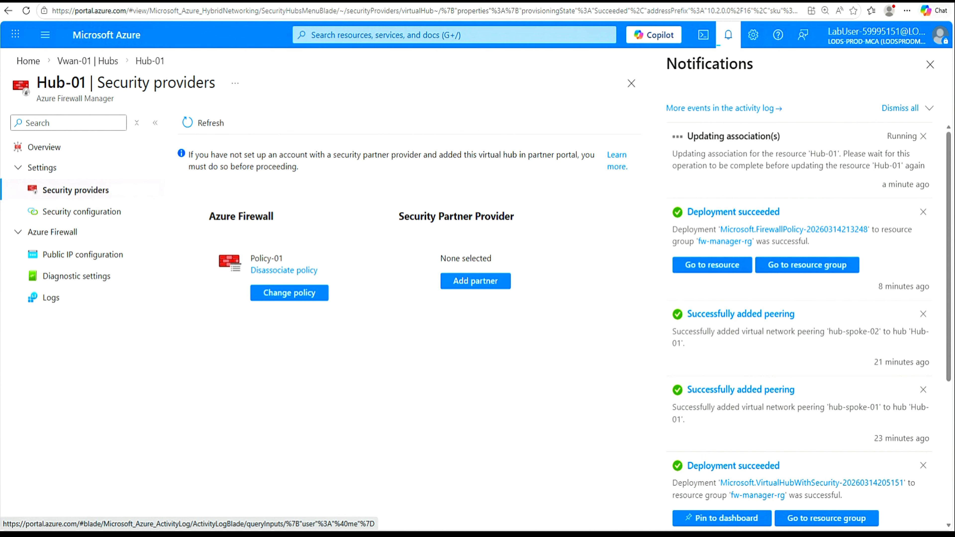
{"action": "left_click", "coordinate": [932, 71]}
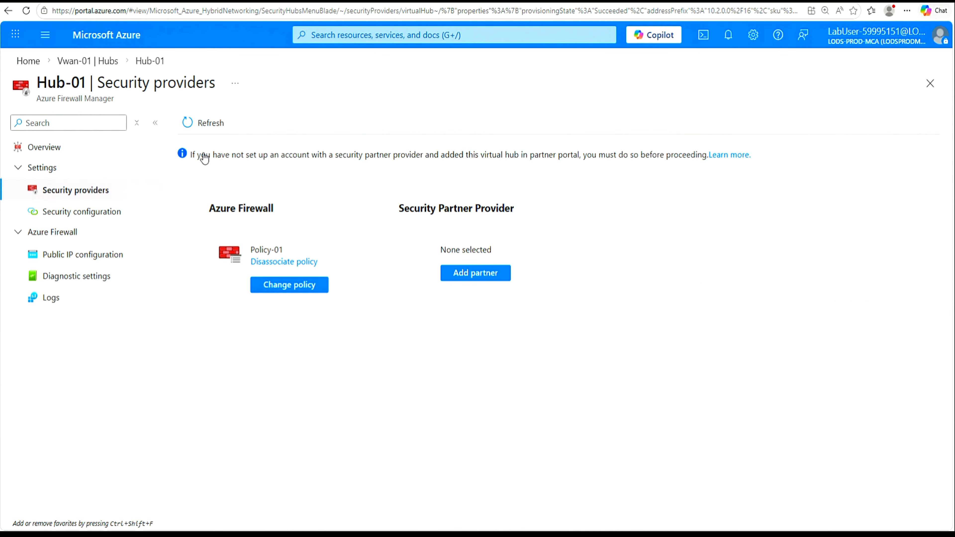
{"action": "left_click", "coordinate": [199, 126]}
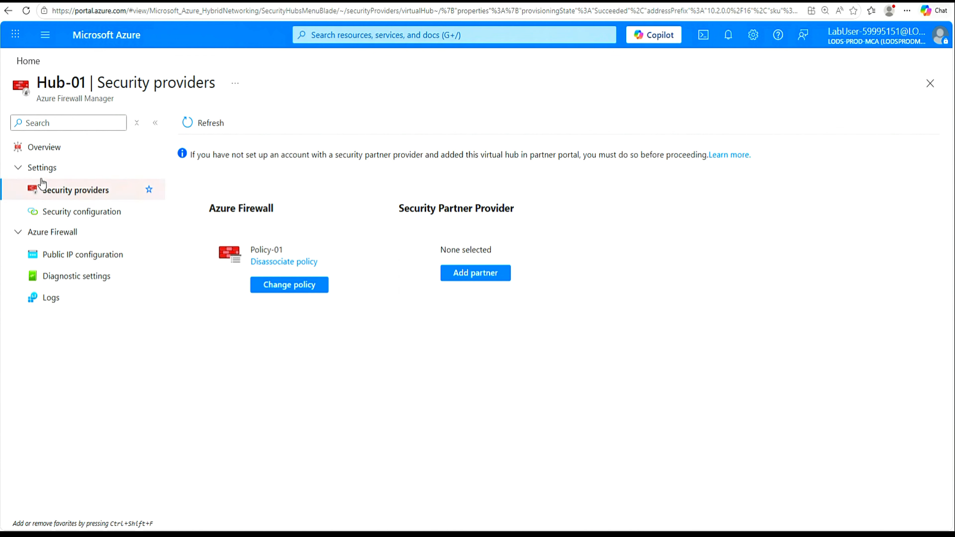
- Configure Hub-01 to route internet traffic through Azure Firewall and private traffic via Azure Firewall, save, and refresh the connections
{"action": "left_click", "coordinate": [90, 215]}
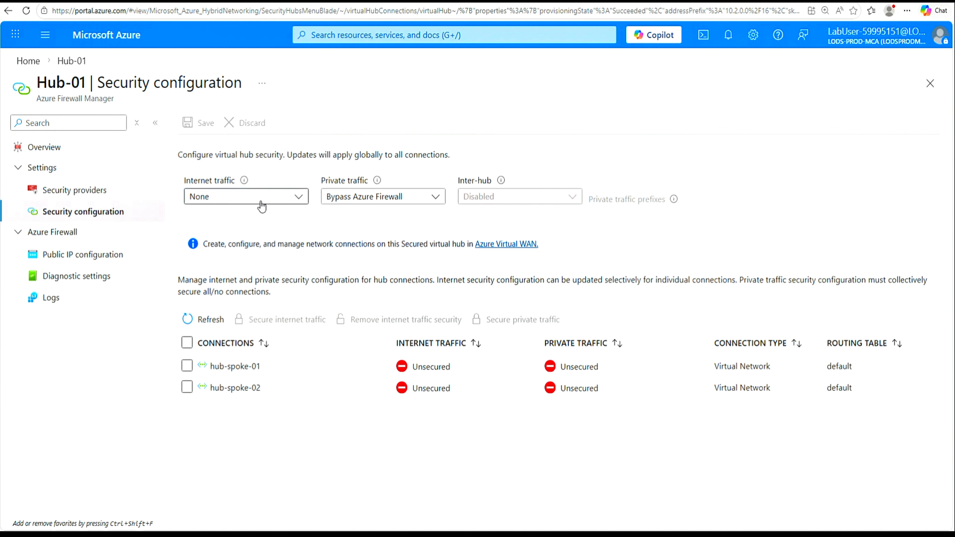
{"action": "left_click", "coordinate": [305, 203]}
{"action": "left_click", "coordinate": [298, 200]}
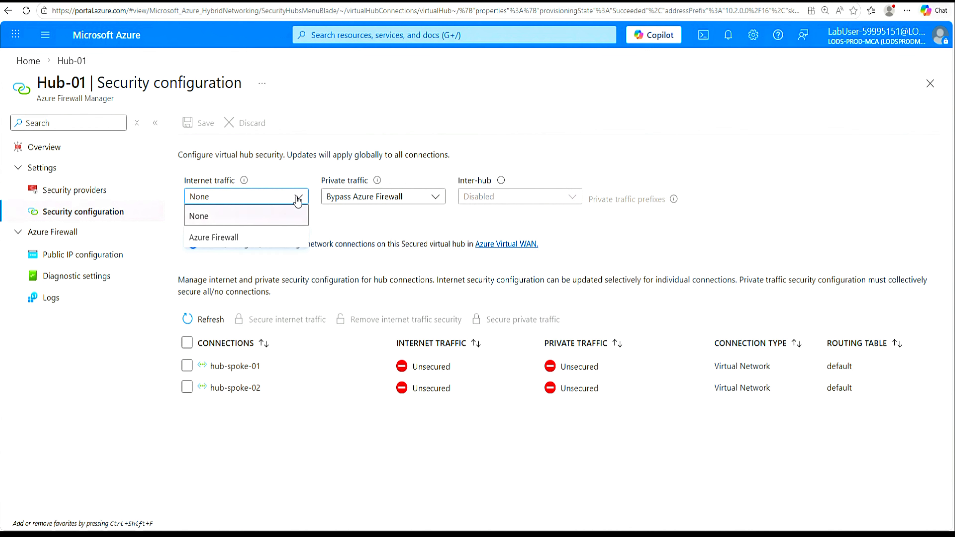
{"action": "left_click", "coordinate": [223, 239]}
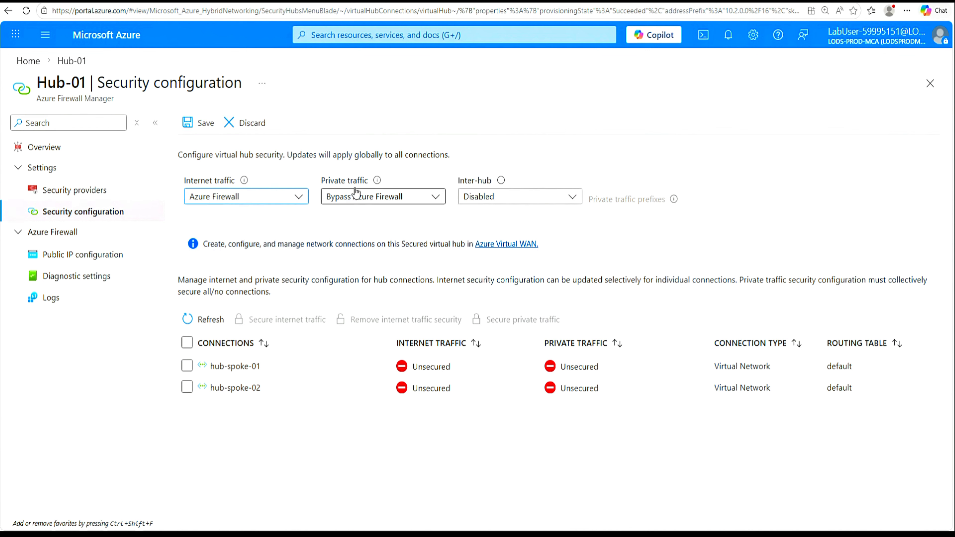
{"action": "left_click", "coordinate": [436, 203]}
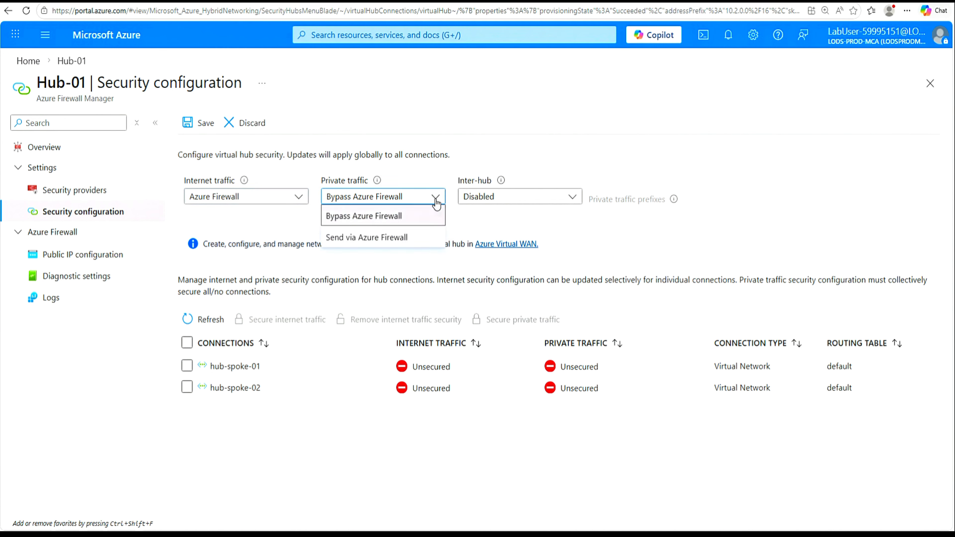
{"action": "left_click", "coordinate": [377, 241]}
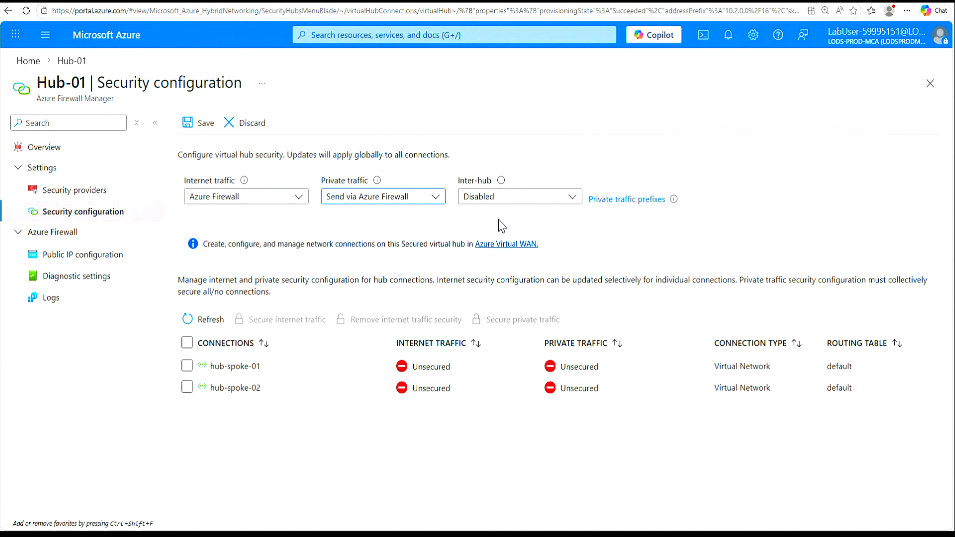
{"action": "left_click", "coordinate": [190, 122]}
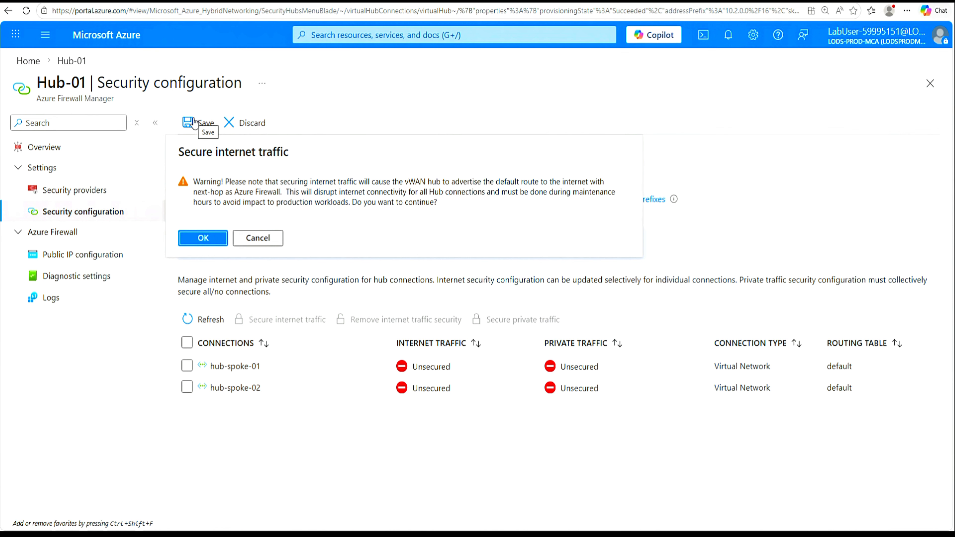
{"action": "left_click", "coordinate": [201, 240]}
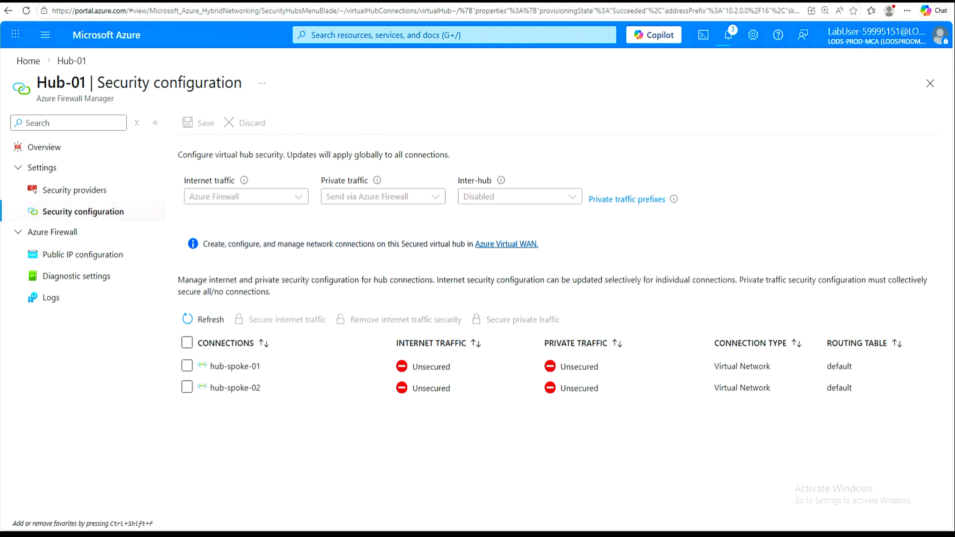
{"action": "left_click", "coordinate": [198, 323]}
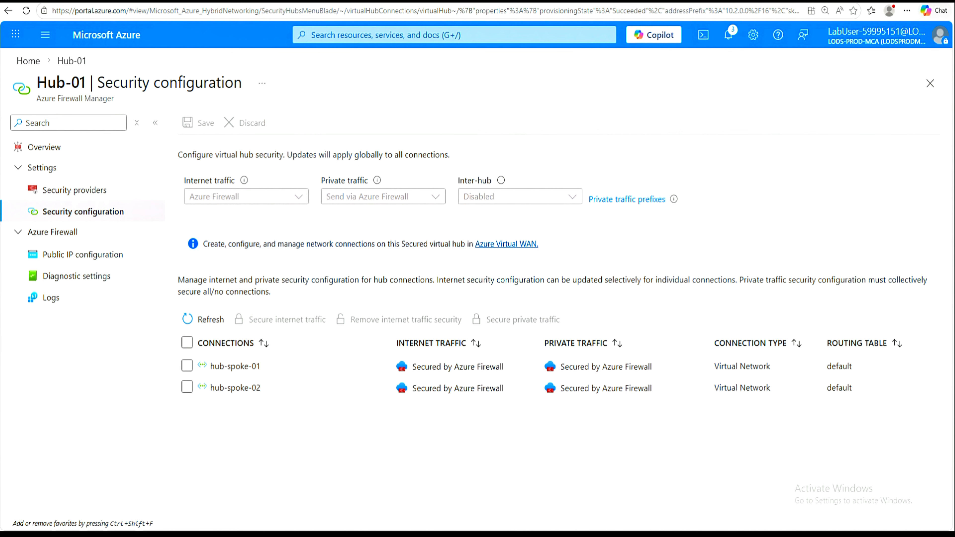
- Run Remote Desktop Connection as administrator and try to connect to 40.87.105.70:3389, then view the error details and dismiss them
{"action": "key", "text": "super"}
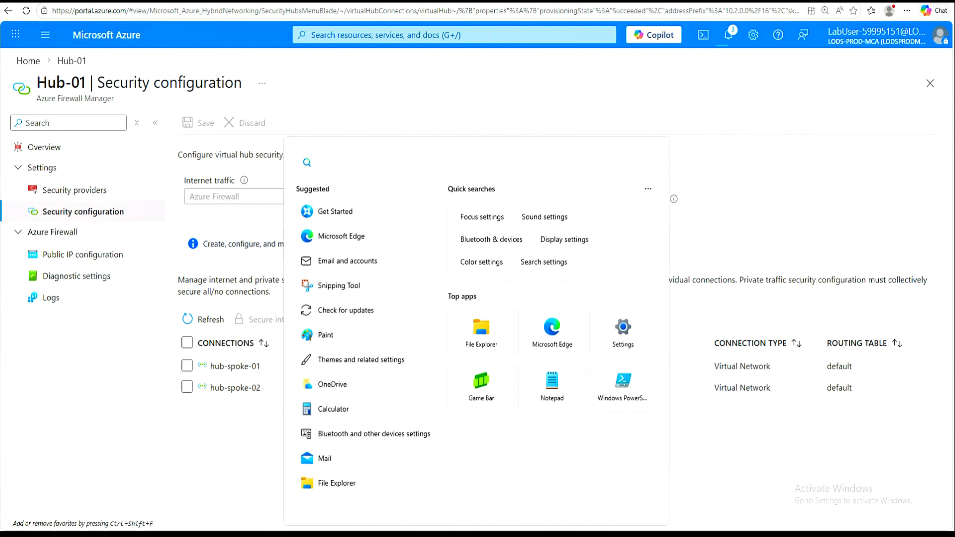
{"action": "type", "text": "rp"}
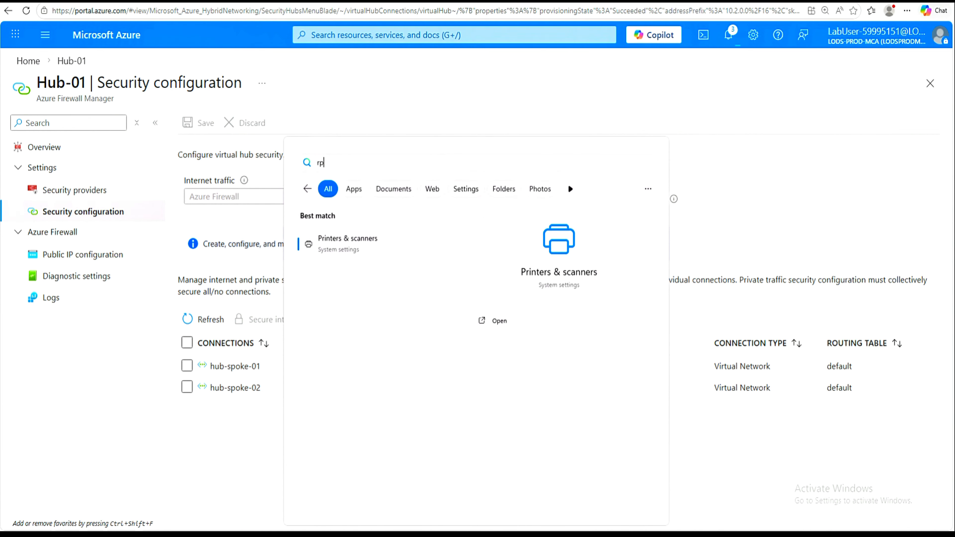
{"action": "key", "text": "BackSpace"}
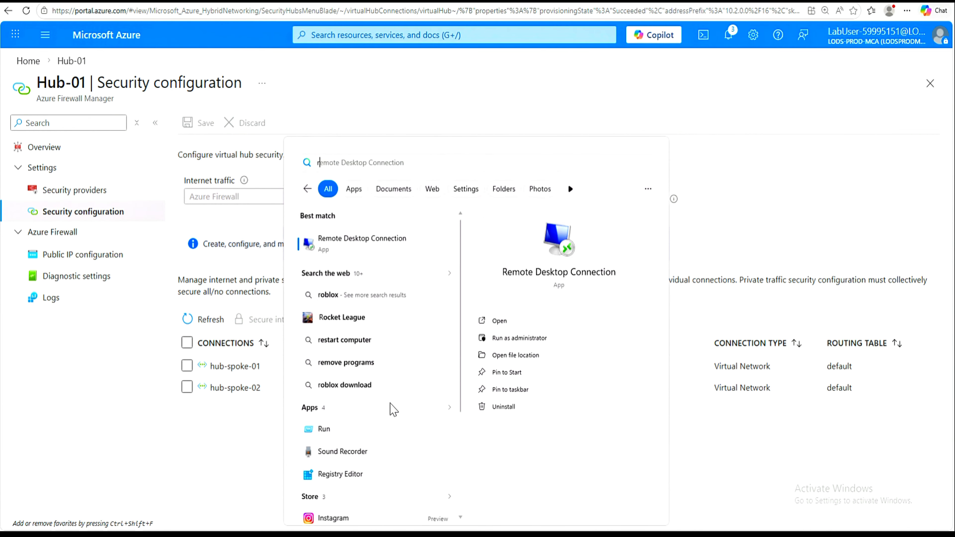
{"action": "left_click", "coordinate": [508, 339]}
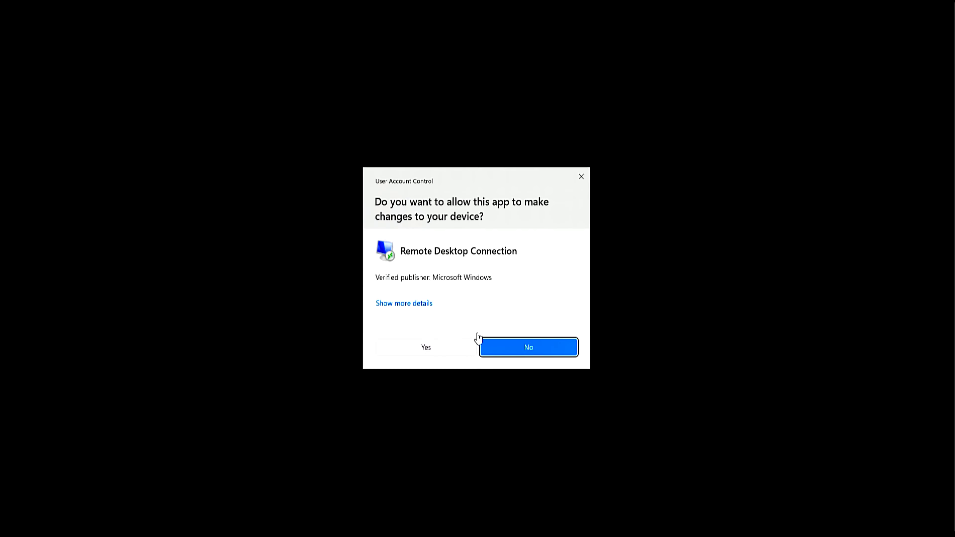
{"action": "left_click", "coordinate": [443, 353]}
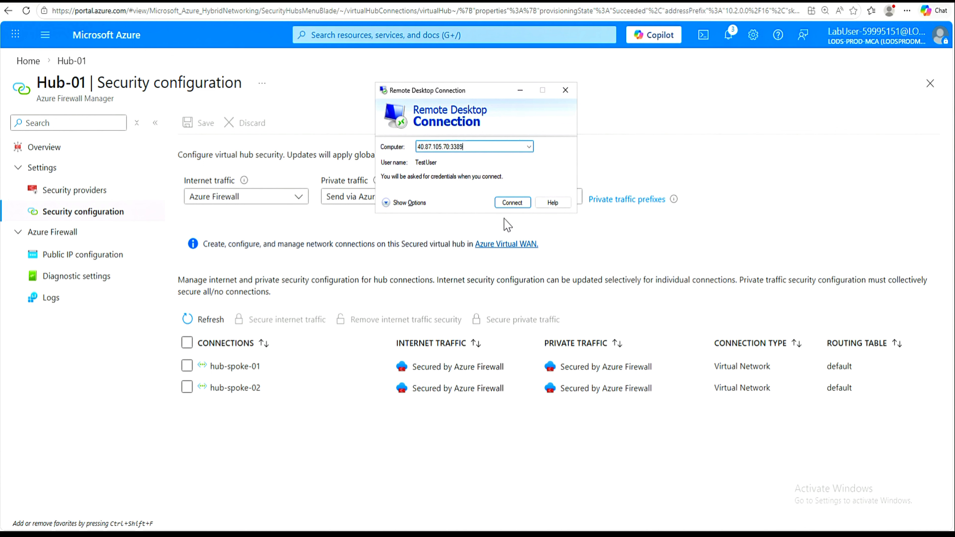
{"action": "left_click", "coordinate": [518, 205]}
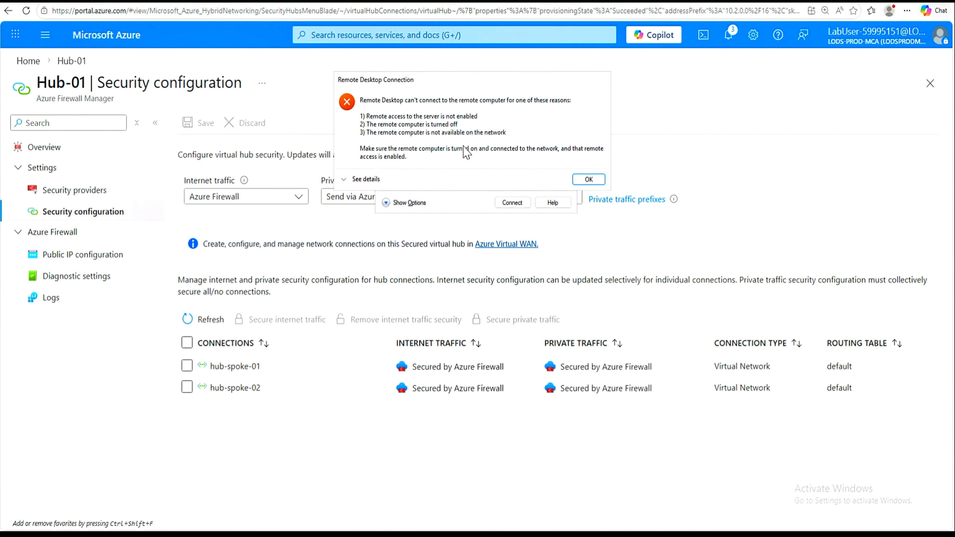
{"action": "left_click", "coordinate": [344, 180]}
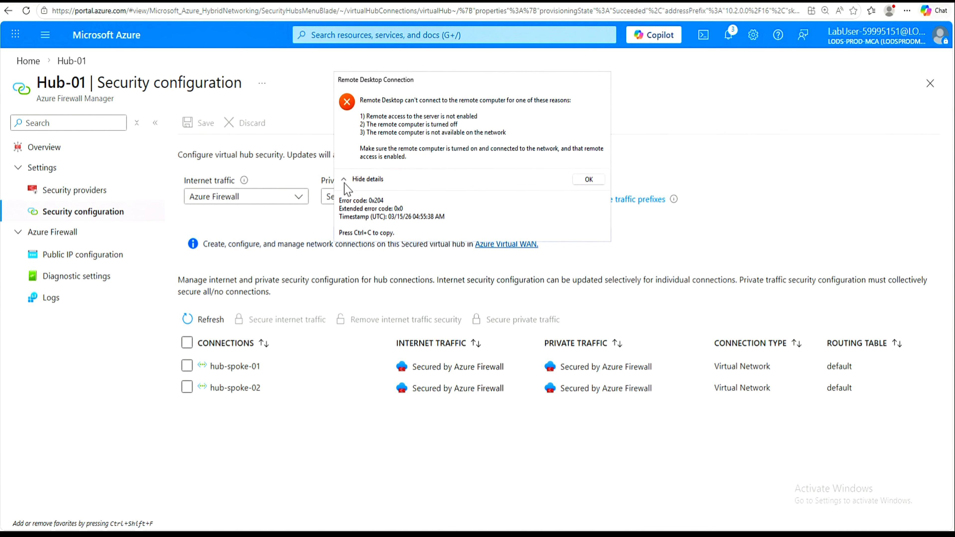
{"action": "left_click", "coordinate": [589, 180]}
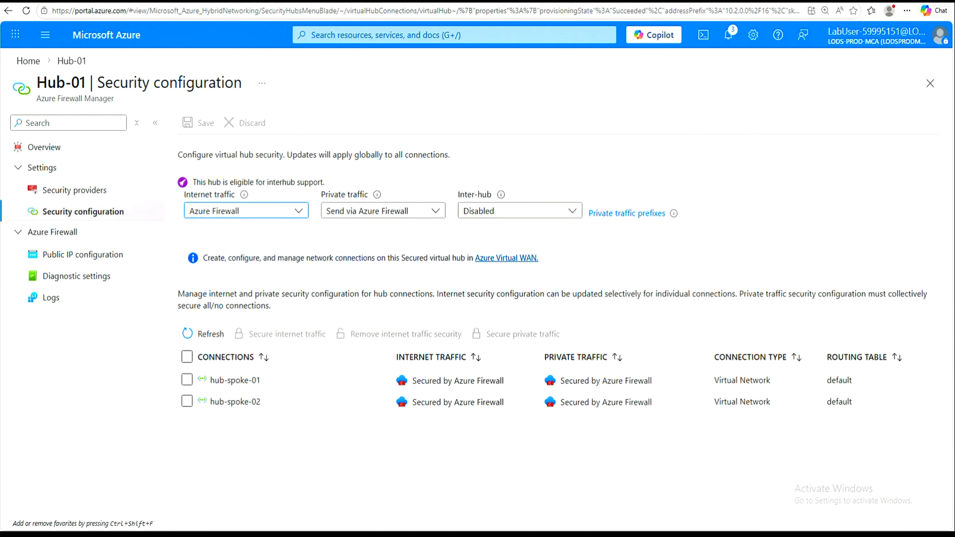
- Reopen Remote Desktop Connection as administrator and move its window clear of the hub's traffic settings
{"action": "key", "text": "super+s"}
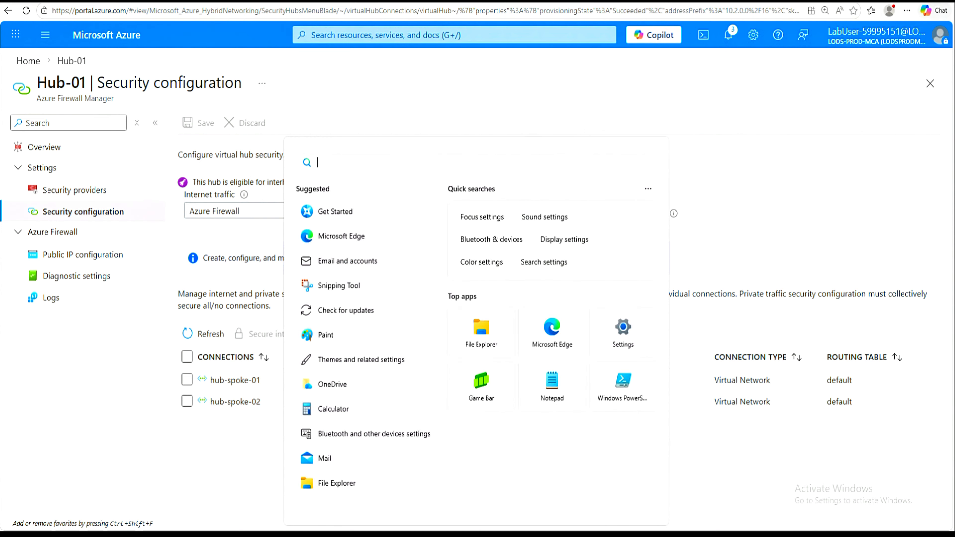
{"action": "type", "text": "rdp"}
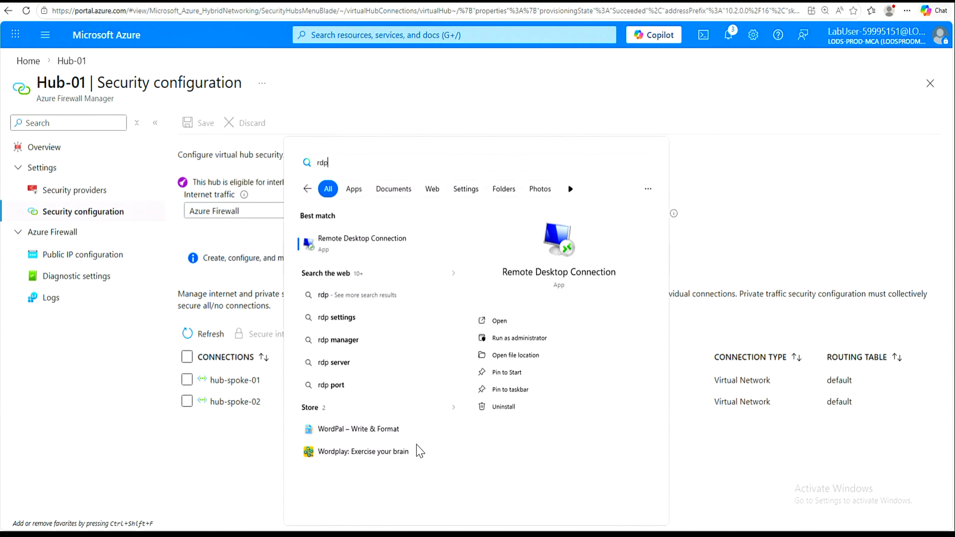
{"action": "left_click", "coordinate": [514, 336]}
{"action": "left_click", "coordinate": [443, 350]}
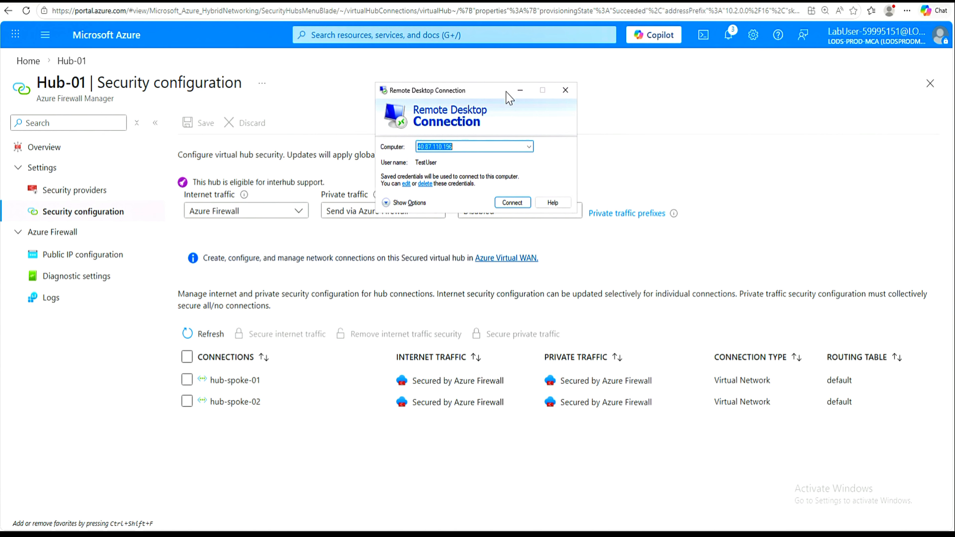
{"action": "left_click_drag", "start_coordinate": [491, 90], "coordinate": [760, 135]}
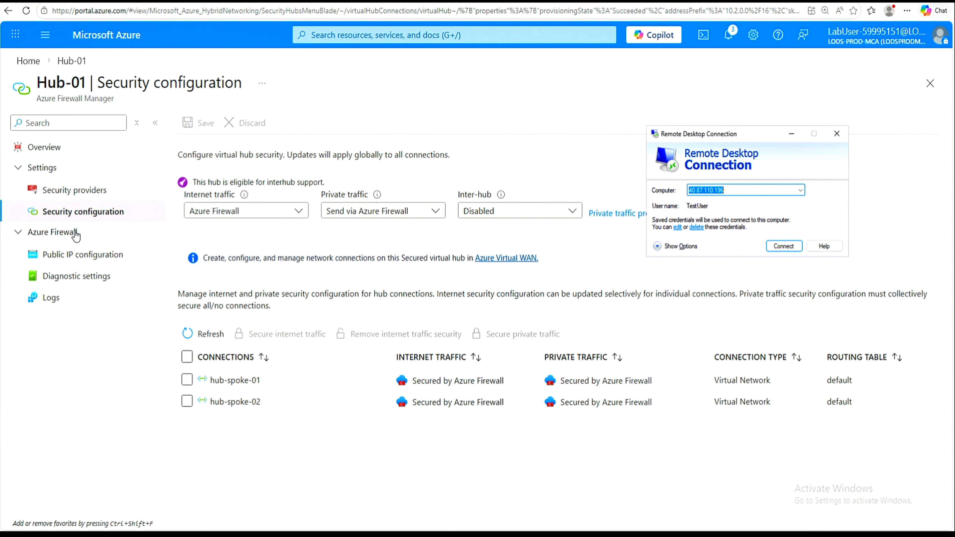
- Copy Hub-01's firewall public IP 40.87.110.196 from its public IP configuration and connect to it with Remote Desktop Connection
{"action": "left_click", "coordinate": [90, 256]}
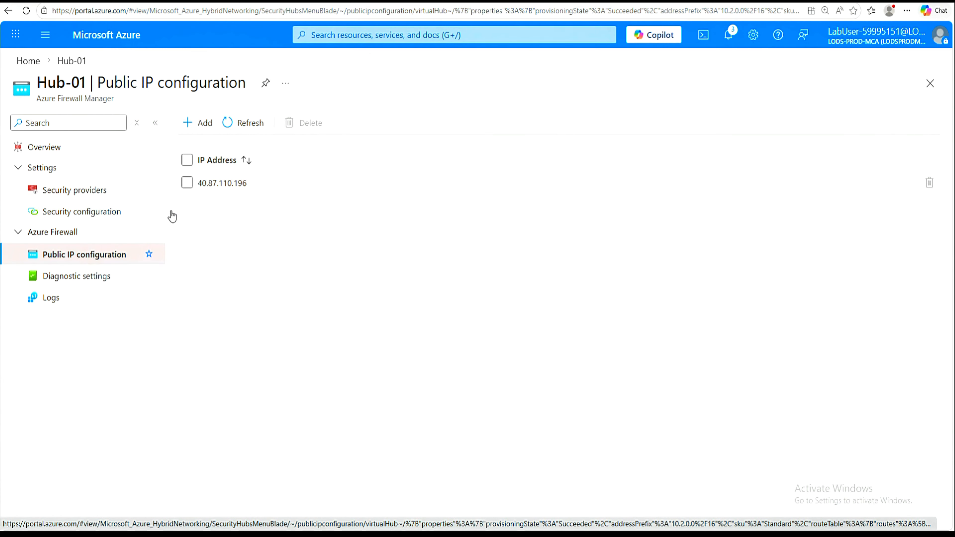
{"action": "left_click_drag", "start_coordinate": [248, 185], "coordinate": [203, 189]}
{"action": "left_click", "coordinate": [216, 150]}
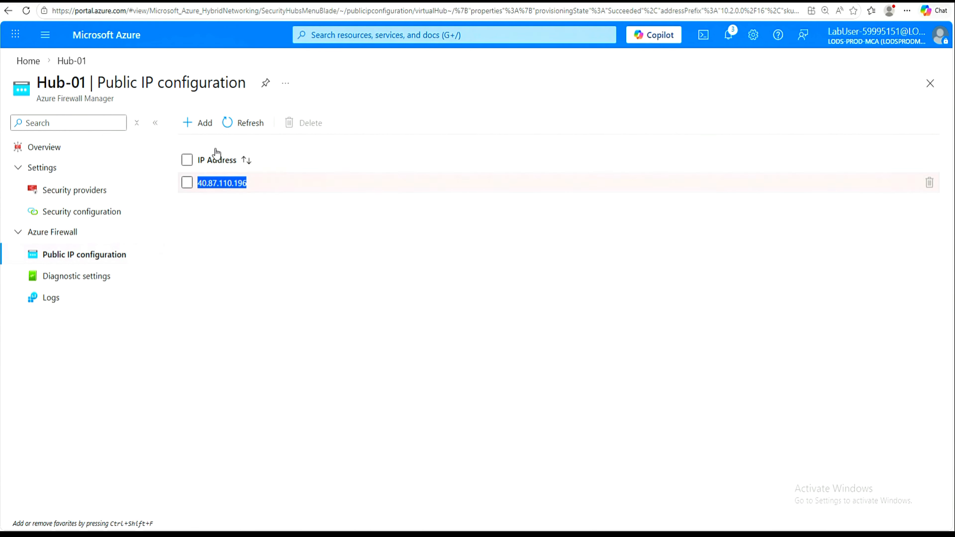
{"action": "key", "text": "alt+Tab"}
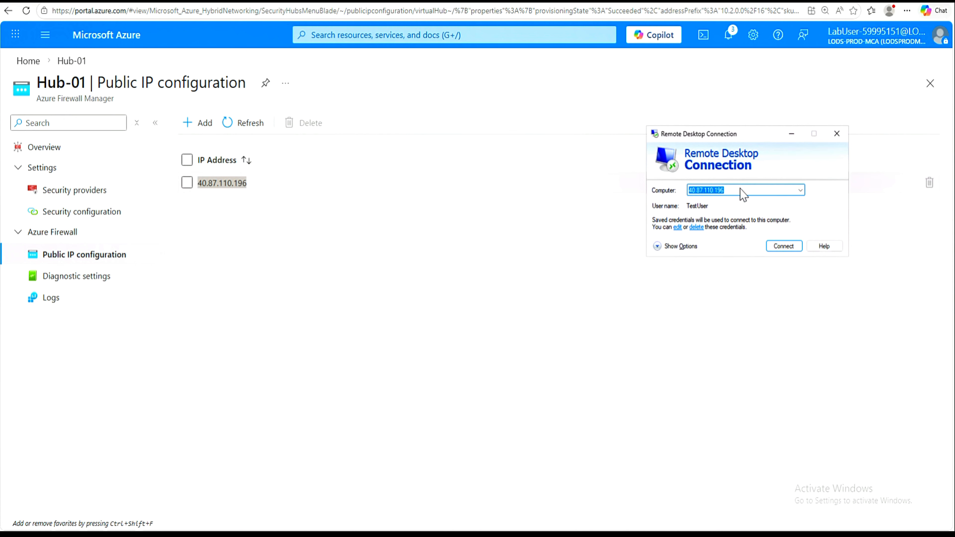
{"action": "key", "text": "ctrl+v"}
{"action": "left_click", "coordinate": [787, 249]}
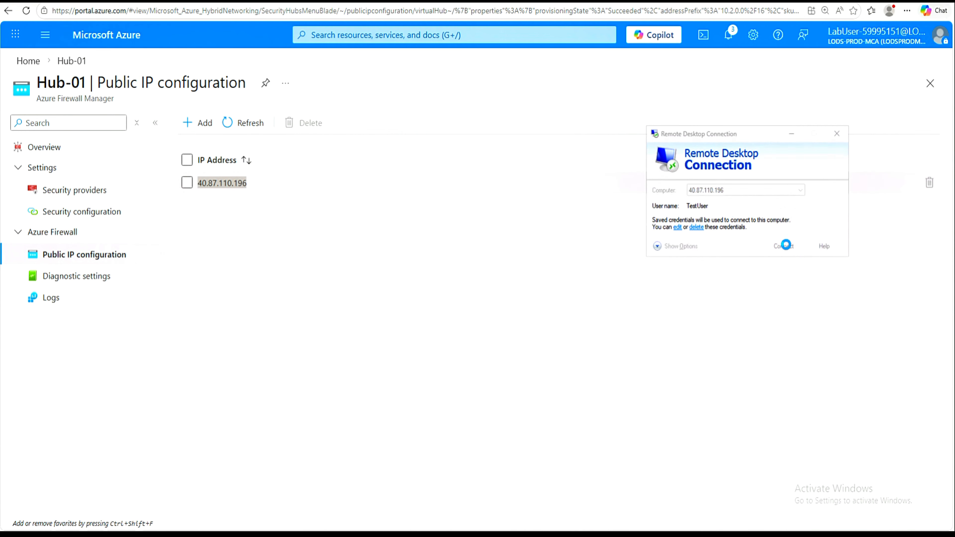
{"action": "left_click", "coordinate": [779, 286]}
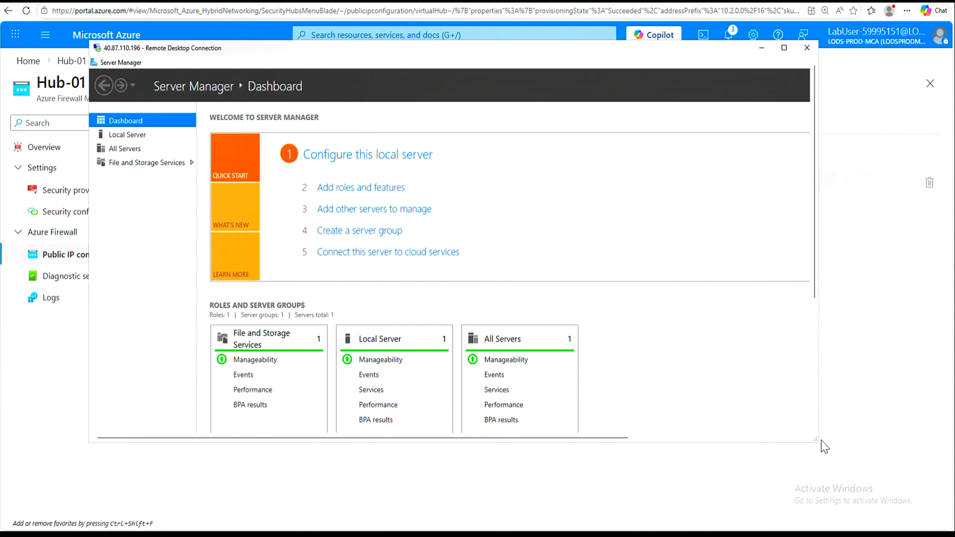
- Enlarge the 40.87.110.196 remote session window and minimize Server Manager to reach the remote desktop
{"action": "left_click_drag", "start_coordinate": [816, 442], "coordinate": [884, 528]}
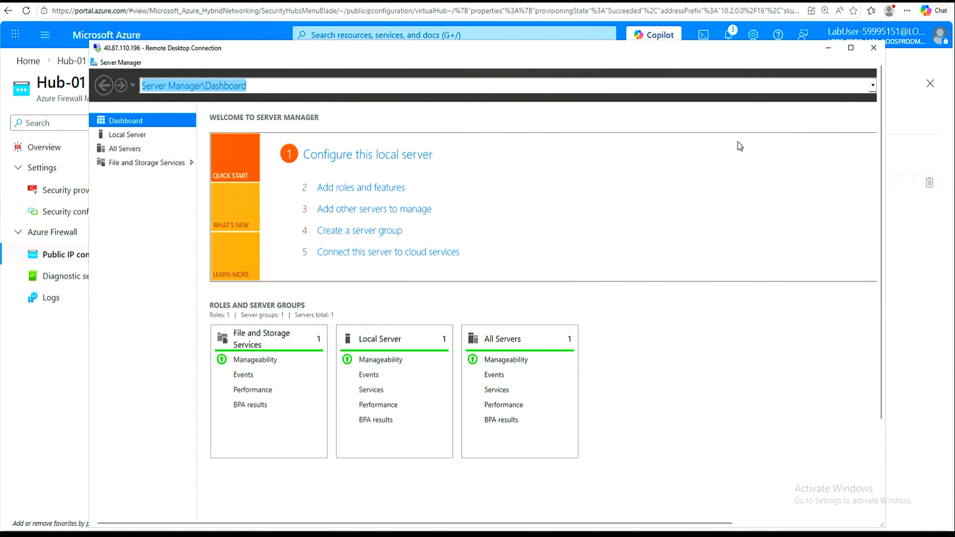
{"action": "double_click", "coordinate": [804, 65]}
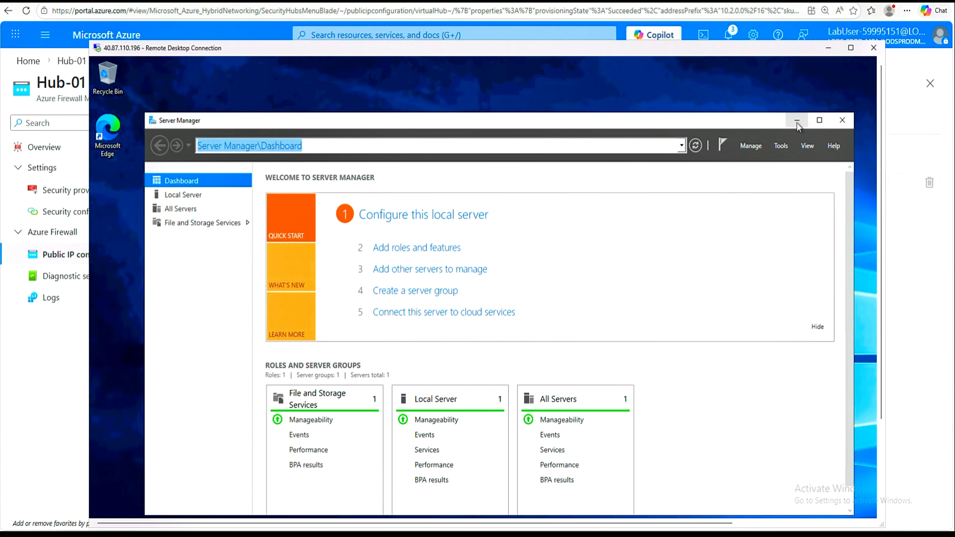
{"action": "left_click", "coordinate": [797, 122]}
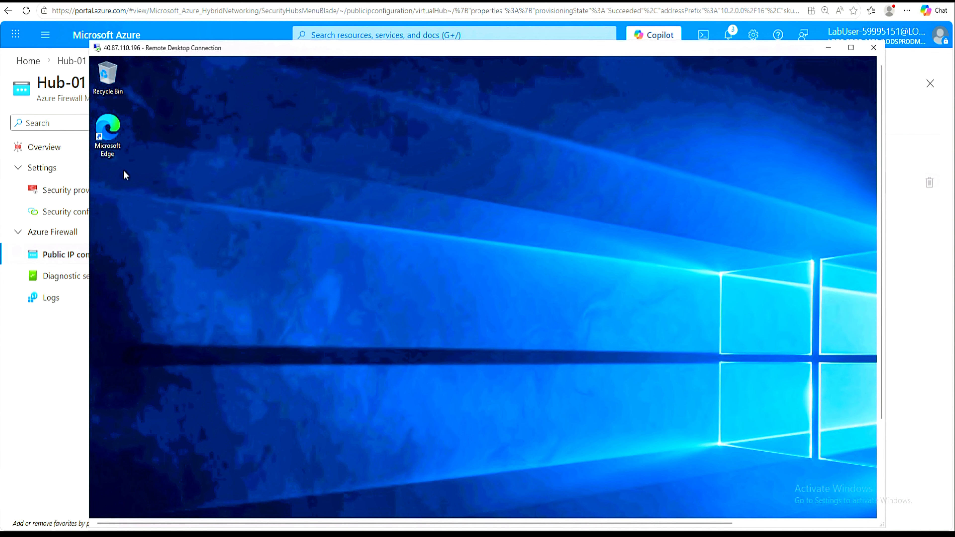
{"action": "left_click", "coordinate": [107, 140]}
{"action": "double_click", "coordinate": [107, 139]}
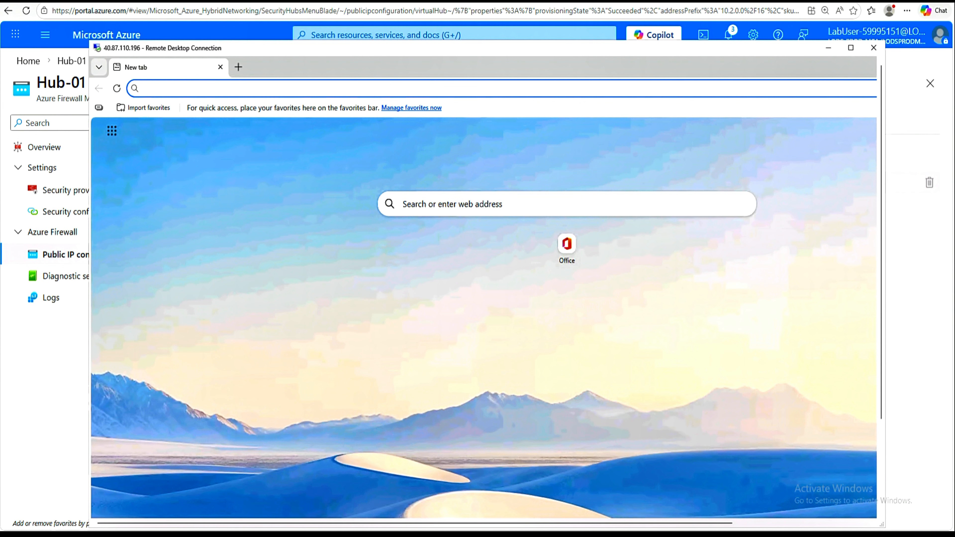
{"action": "type", "text": "http"}
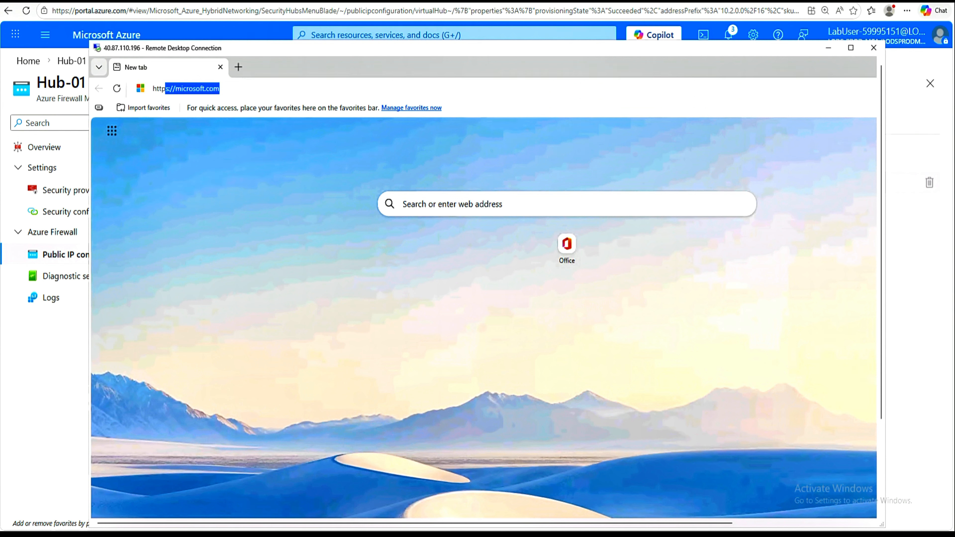
{"action": "type", "text": "s://www.microsoft.com"}
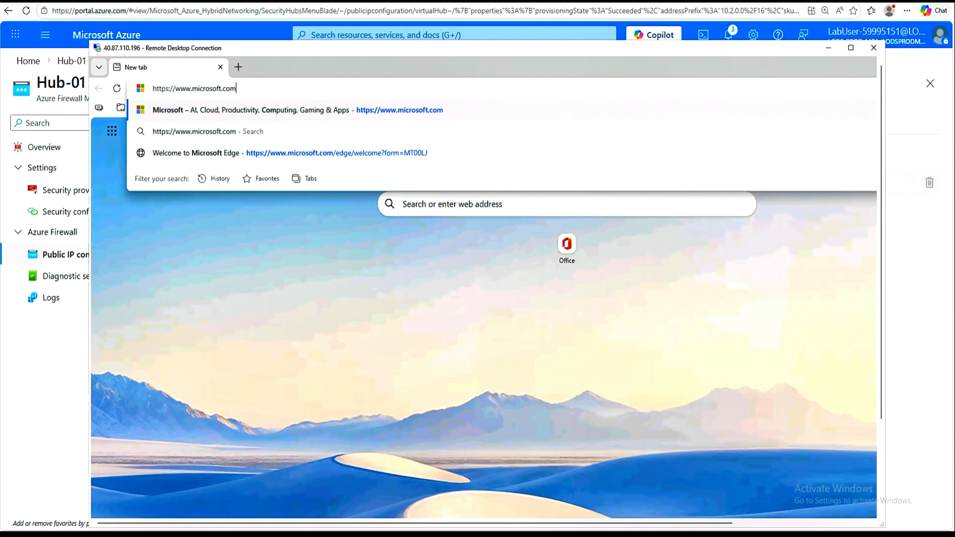
{"action": "key", "text": "Return"}
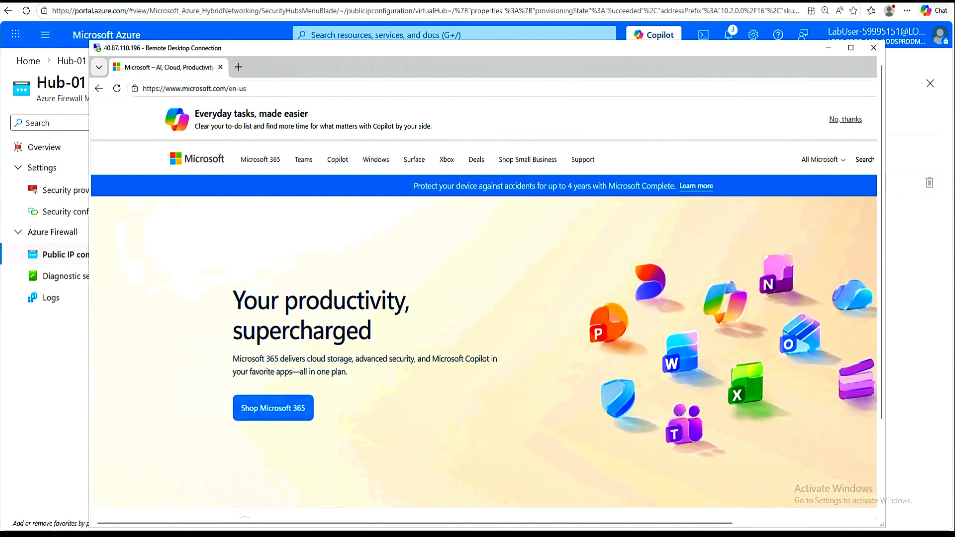
{"action": "left_click", "coordinate": [239, 67]}
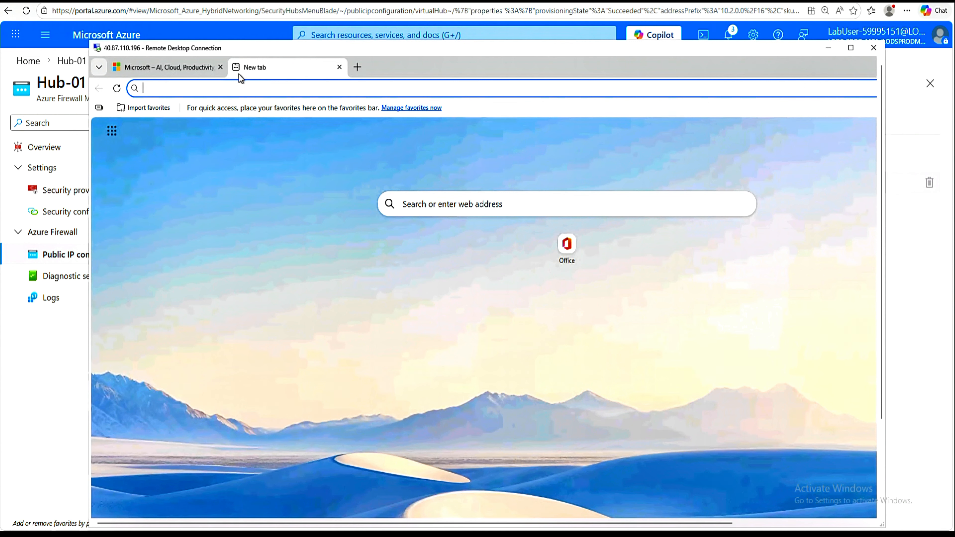
{"action": "key", "text": "ctrl+v"}
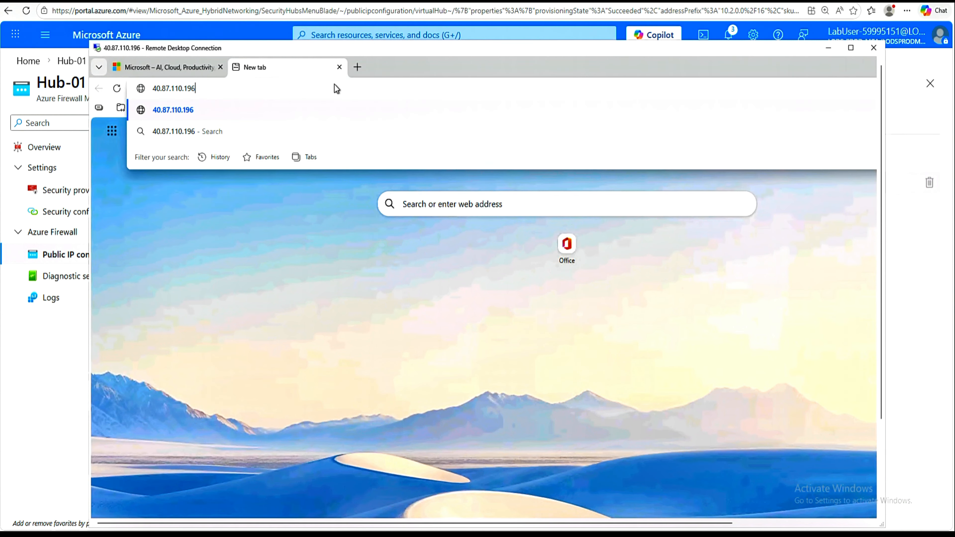
{"action": "key", "text": "BackSpace"}
{"action": "key", "text": "BackSpace"}
{"action": "key", "text": "BackSpace"}
{"action": "key", "text": "BackSpace"}
{"action": "key", "text": "BackSpace"}
{"action": "key", "text": "BackSpace"}
{"action": "key", "text": "BackSpace"}
{"action": "key", "text": "BackSpace"}
{"action": "key", "text": "BackSpace"}
{"action": "key", "text": "BackSpace"}
{"action": "key", "text": "BackSpace"}
{"action": "key", "text": "BackSpace"}
{"action": "key", "text": "BackSpace"}
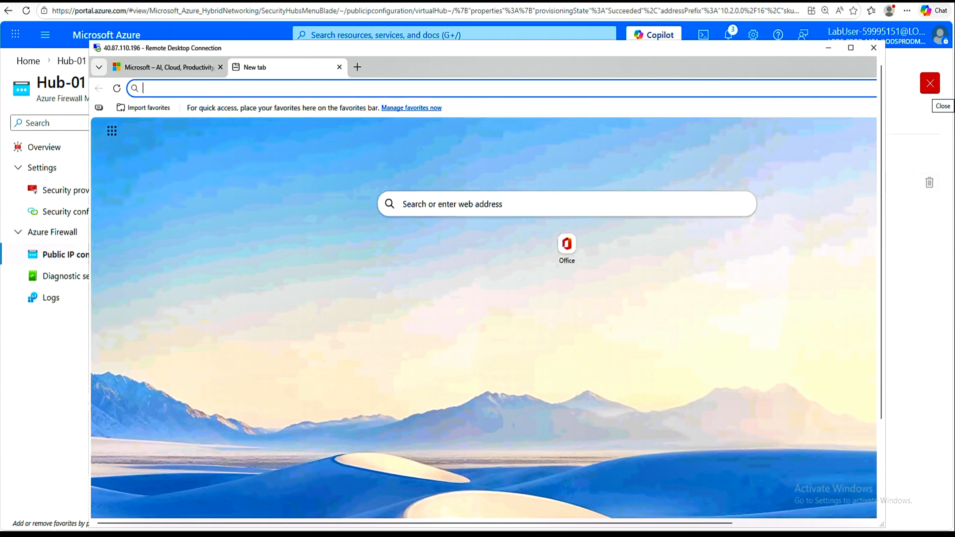
{"action": "key", "text": "ctrl+v"}
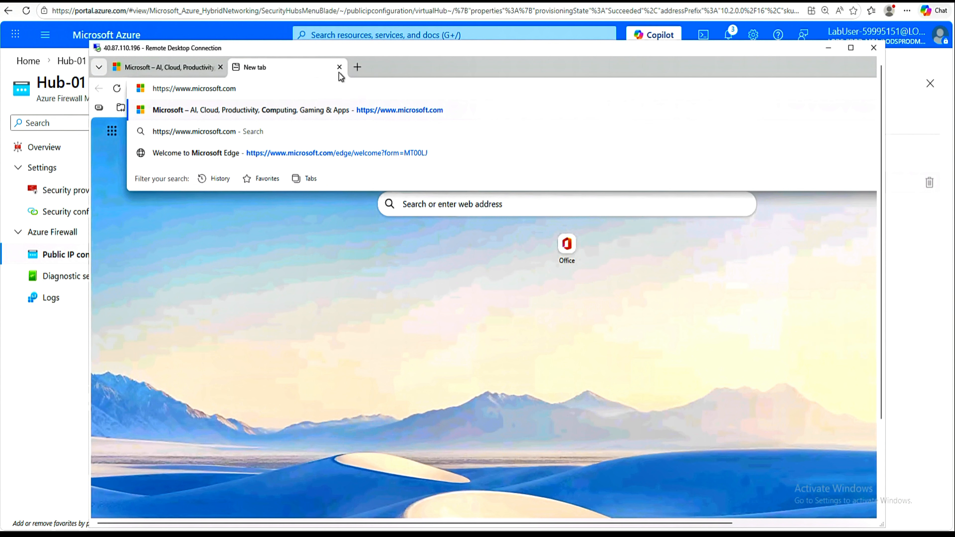
{"action": "type", "text": "google"}
{"action": "key", "text": "Delete"}
{"action": "key", "text": "Delete"}
{"action": "key", "text": "Delete"}
{"action": "key", "text": "Delete"}
{"action": "key", "text": "Delete"}
{"action": "key", "text": "Delete"}
{"action": "key", "text": "Delete"}
{"action": "key", "text": "Delete"}
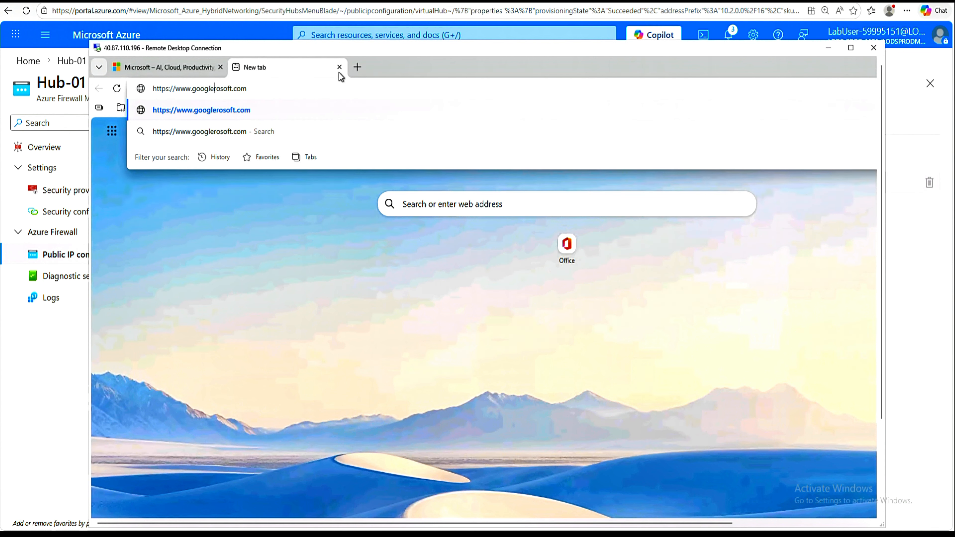
{"action": "key", "text": "Delete"}
{"action": "key", "text": "Return"}
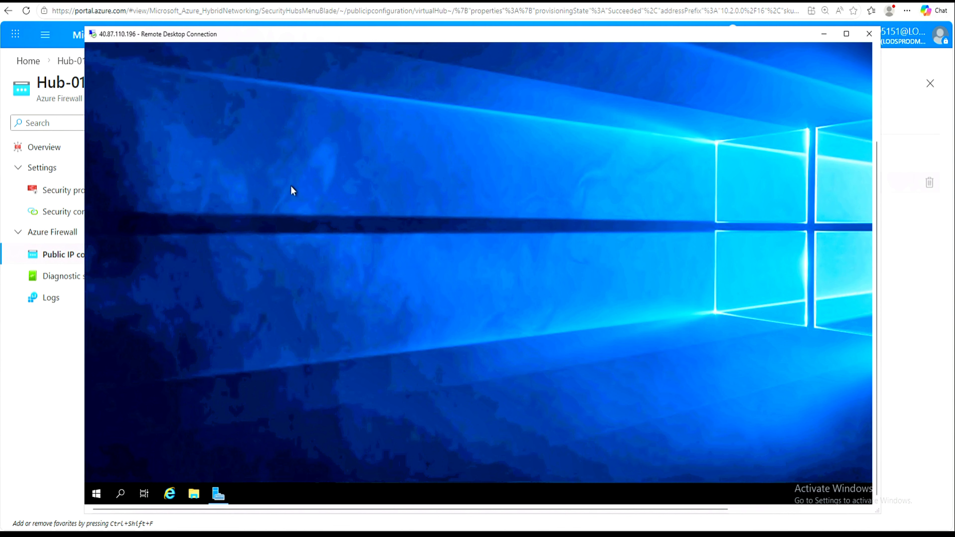
- Search for rdp on the remote server and start a Remote Desktop connection to the recent computer 10.1.1.4
{"action": "left_click", "coordinate": [121, 494]}
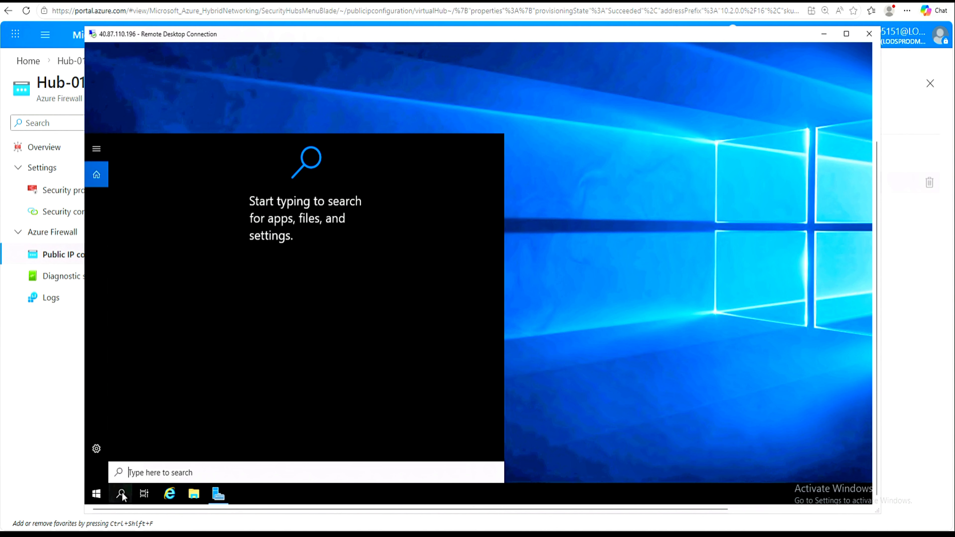
{"action": "type", "text": "rdp"}
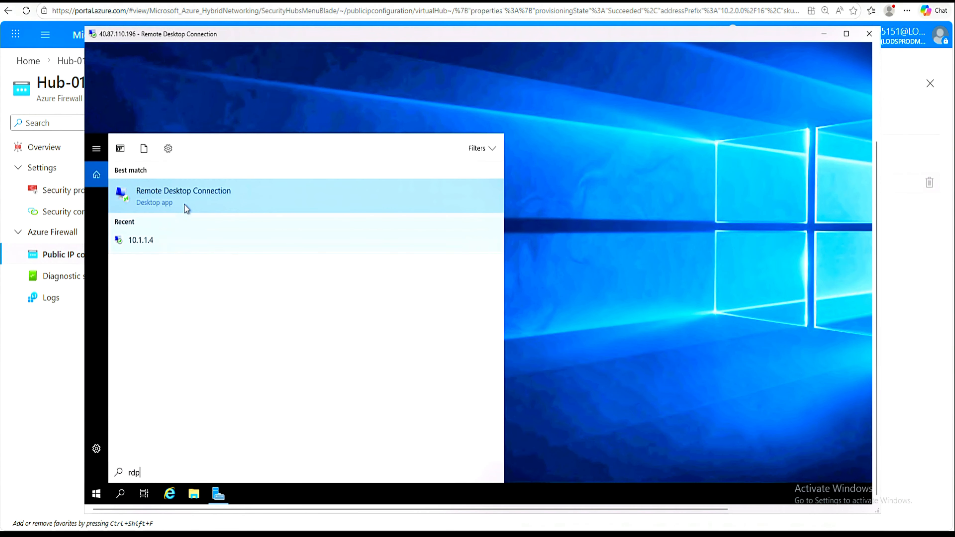
{"action": "left_click", "coordinate": [153, 243]}
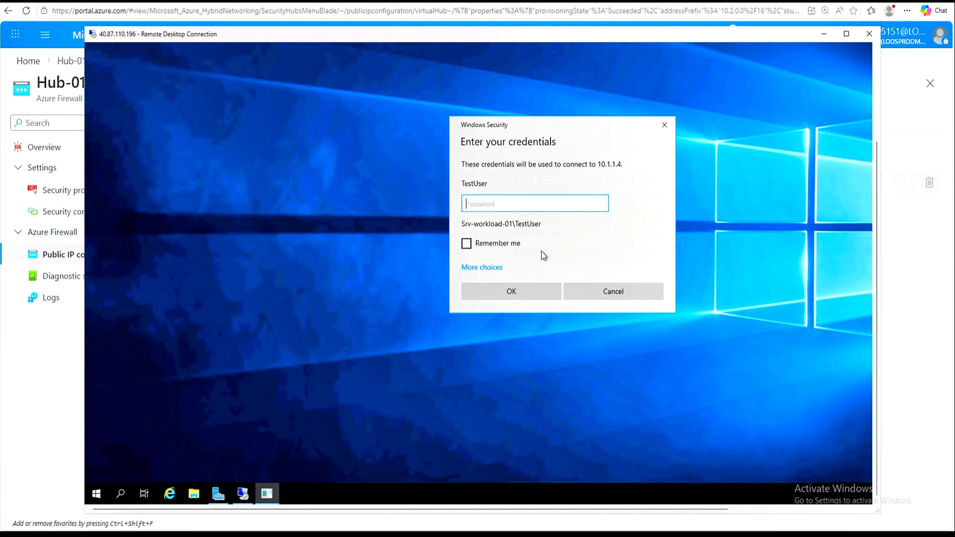
- Copy the account password from the notes, paste it into the credentials prompt for 10.1.1.4, and complete the sign-in
{"action": "key", "text": "alt+Tab"}
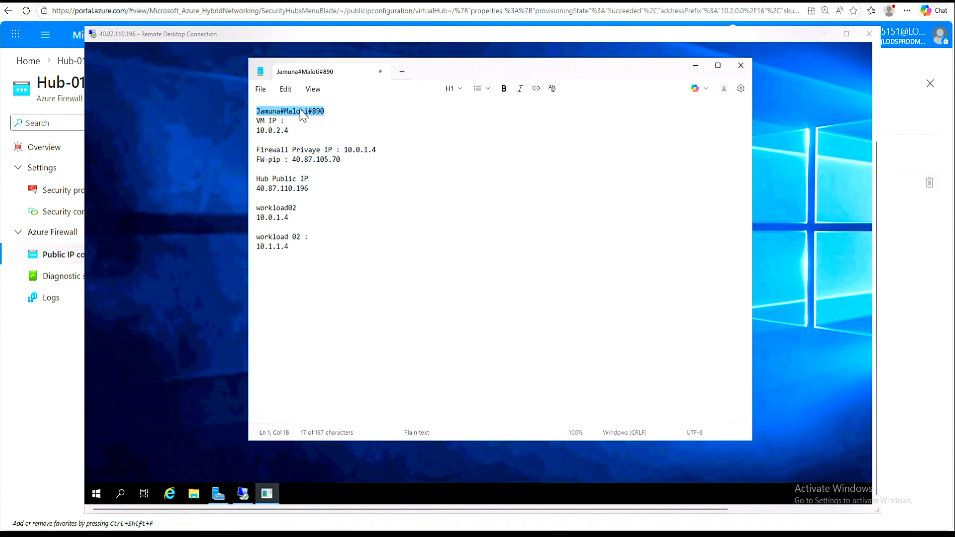
{"action": "right_click", "coordinate": [303, 116]}
{"action": "left_click", "coordinate": [350, 122]}
{"action": "left_click", "coordinate": [695, 67]}
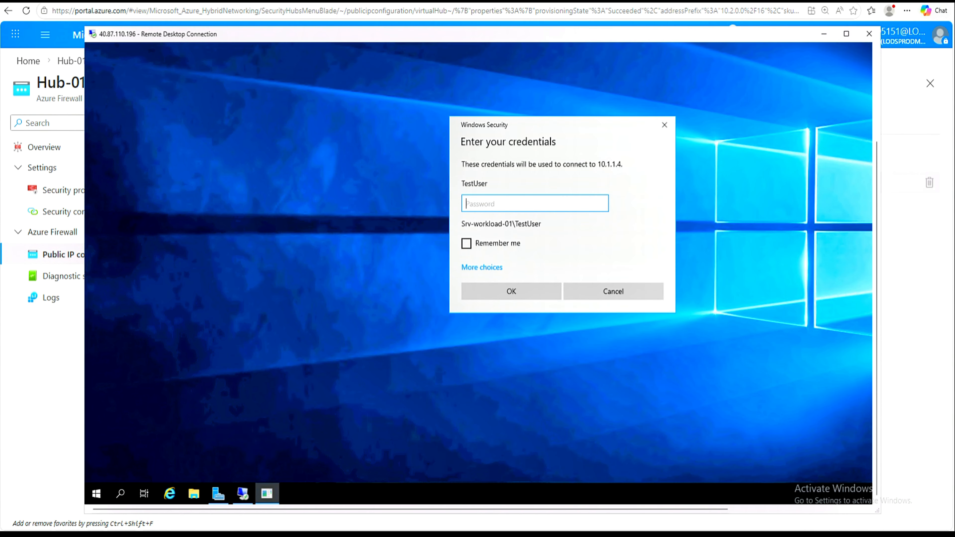
{"action": "key", "text": "ctrl+v"}
{"action": "left_click", "coordinate": [507, 298]}
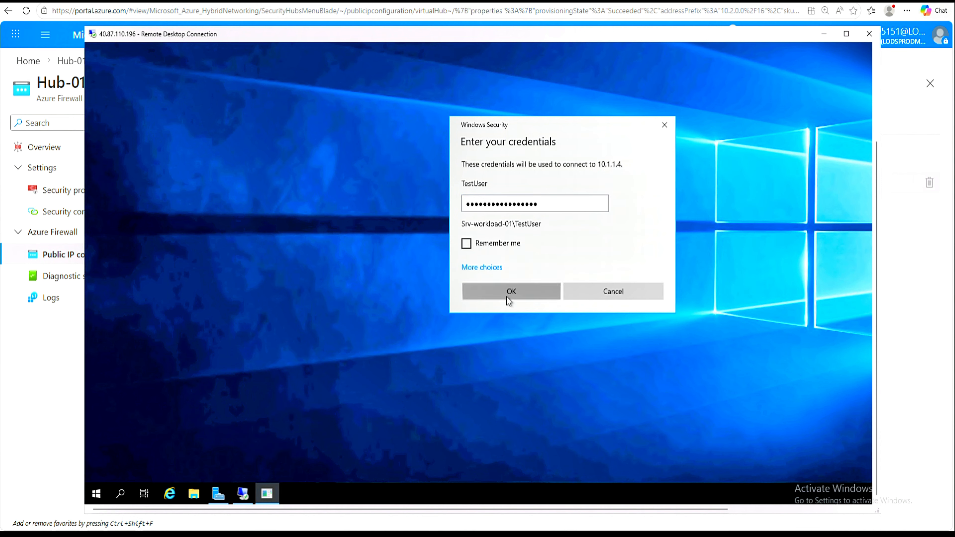
{"action": "left_click", "coordinate": [592, 296]}
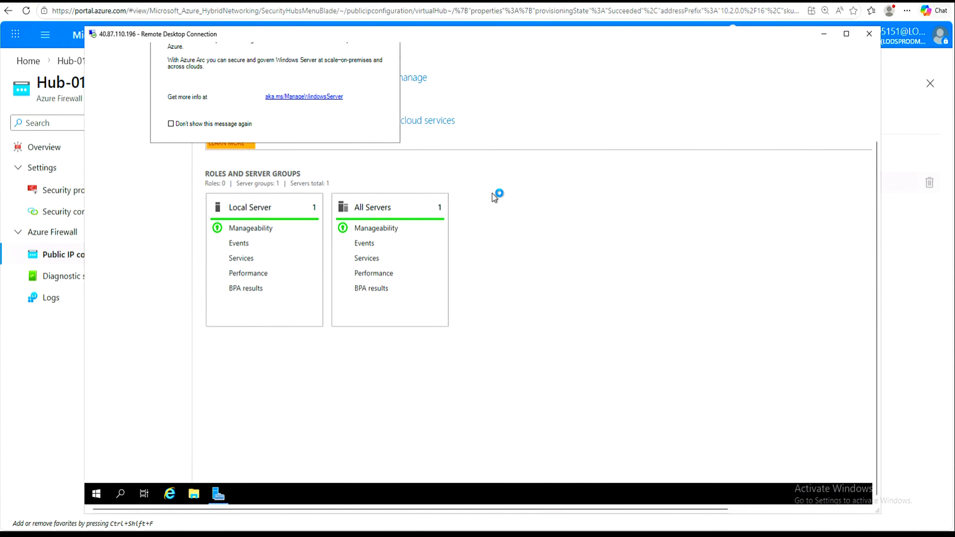
- Dismiss the Windows Admin Center notice on 10.1.1.4 and disconnect both nested Remote Desktop sessions
{"action": "left_click_drag", "start_coordinate": [880, 151], "coordinate": [886, 52]}
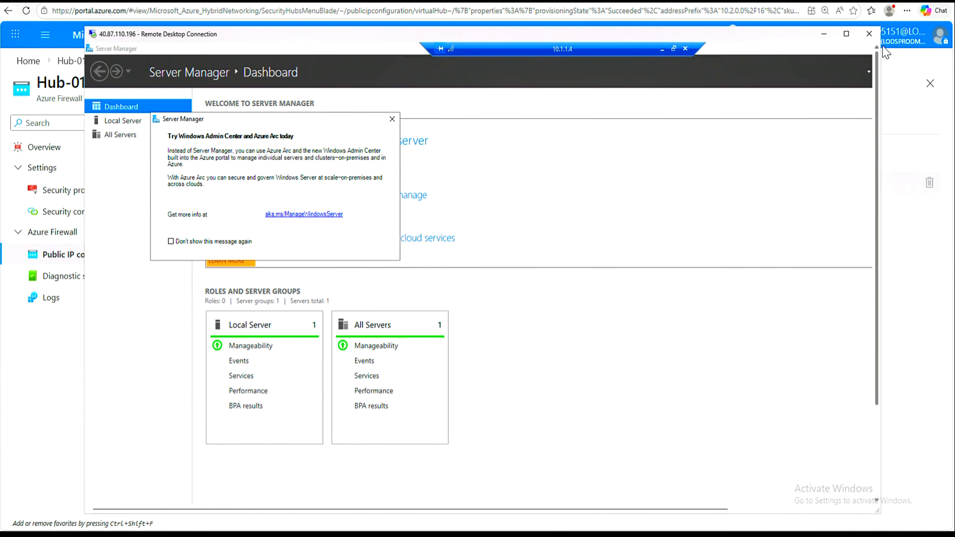
{"action": "left_click", "coordinate": [393, 119]}
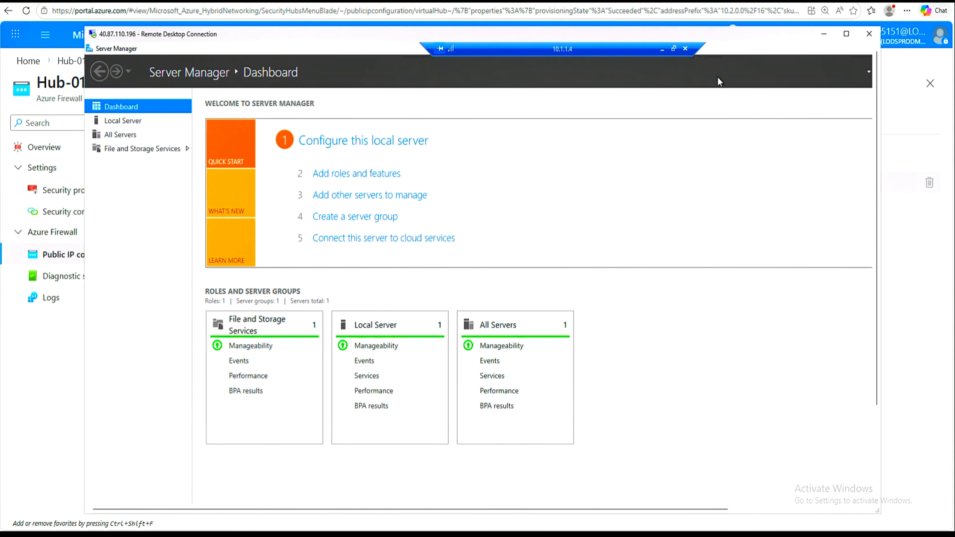
{"action": "left_click", "coordinate": [686, 49]}
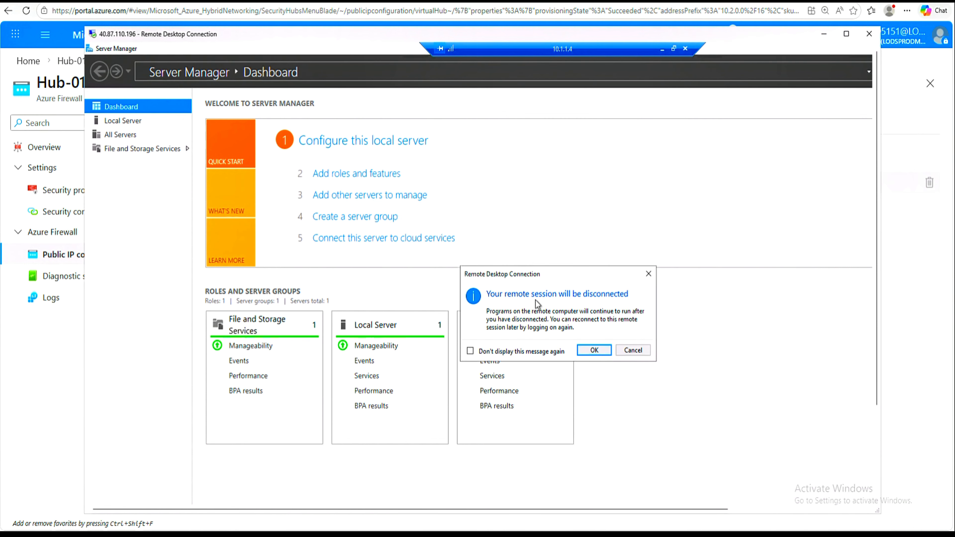
{"action": "left_click", "coordinate": [594, 351]}
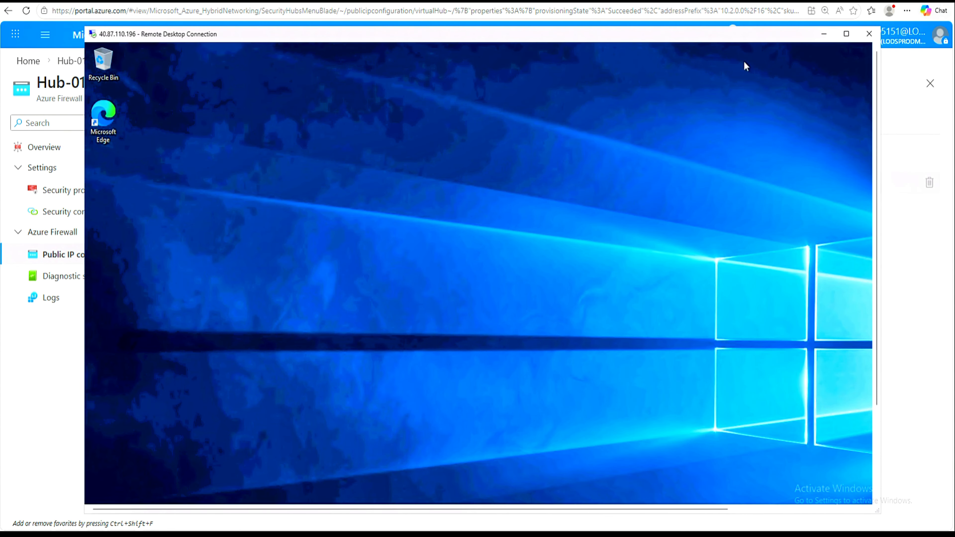
{"action": "left_click", "coordinate": [869, 34]}
{"action": "left_click", "coordinate": [515, 290]}
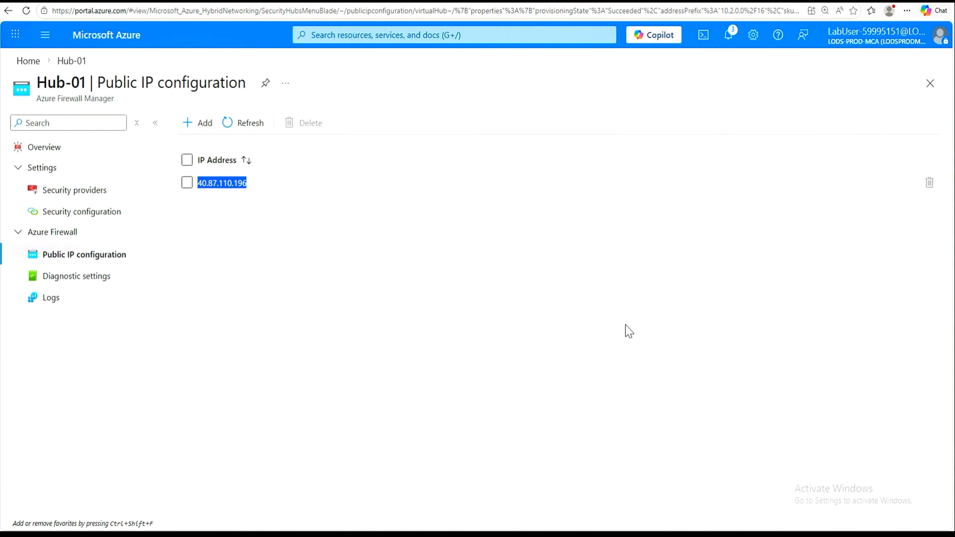